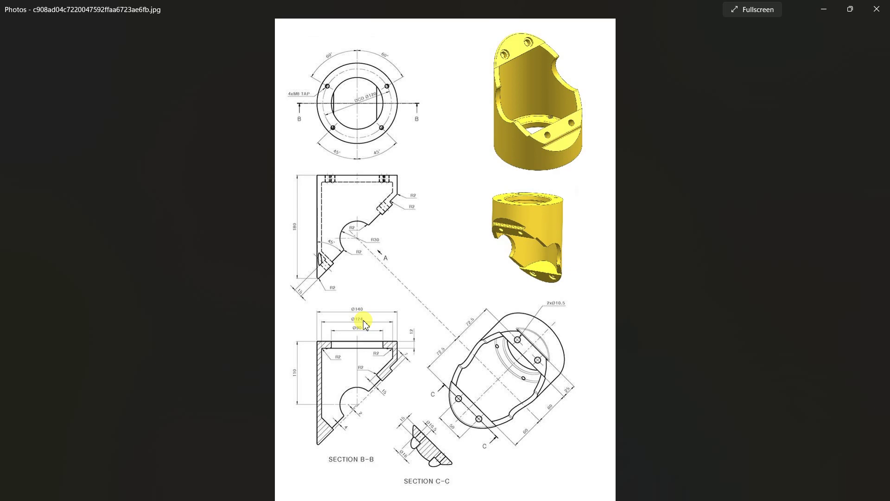
Step: Switch to NX and examine the finished reference model from its slanted open side and from its flanged end
key(alt+Tab)
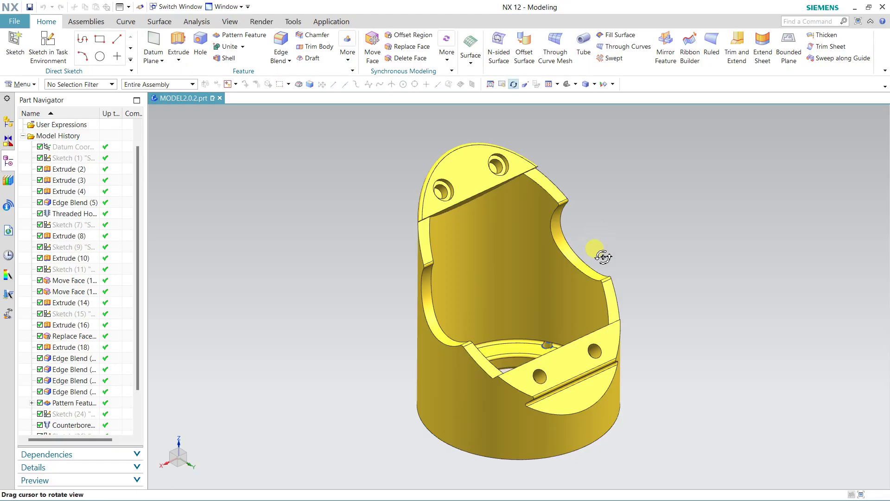
drag(598, 252, 577, 218)
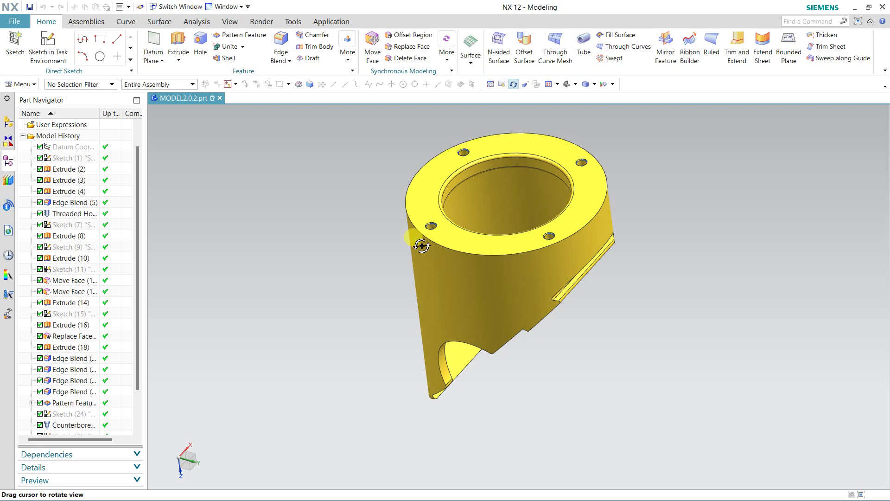
drag(421, 243, 442, 232)
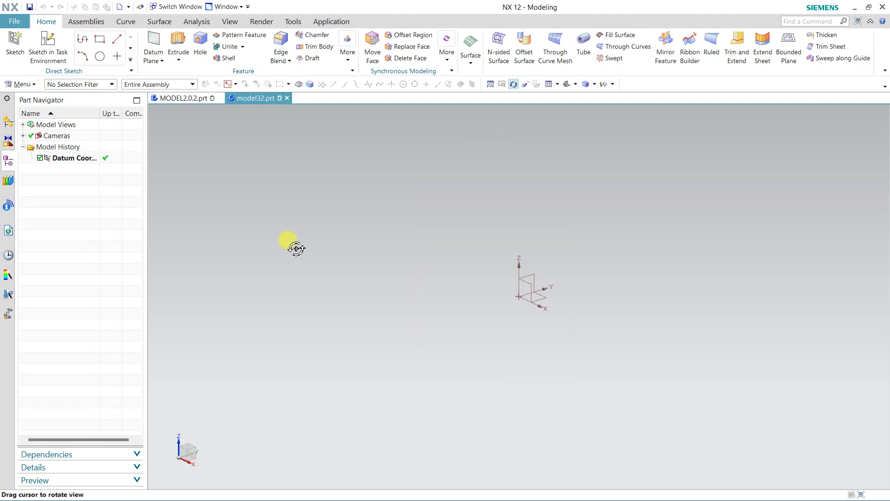
Step: Start a sketch on the XY plane and draw three concentric circles at the origin: about 92 mm, about 113 mm and a smaller inner one
click(54, 47)
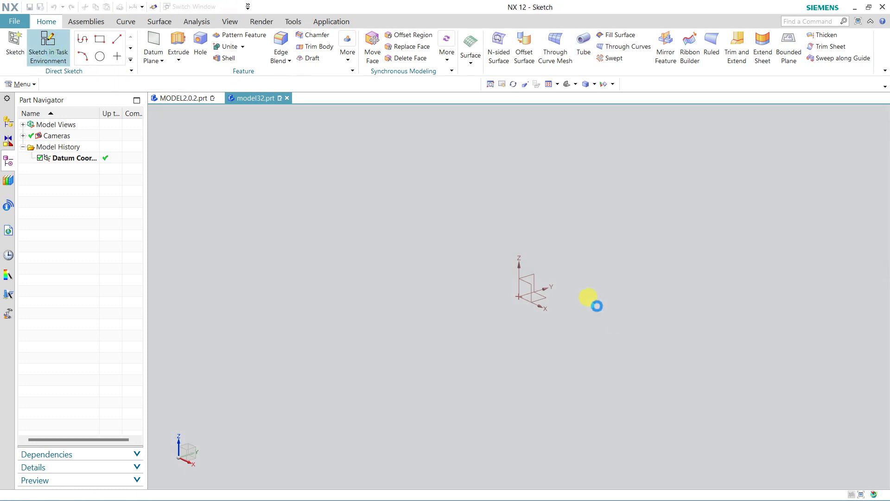
middle_click(521, 328)
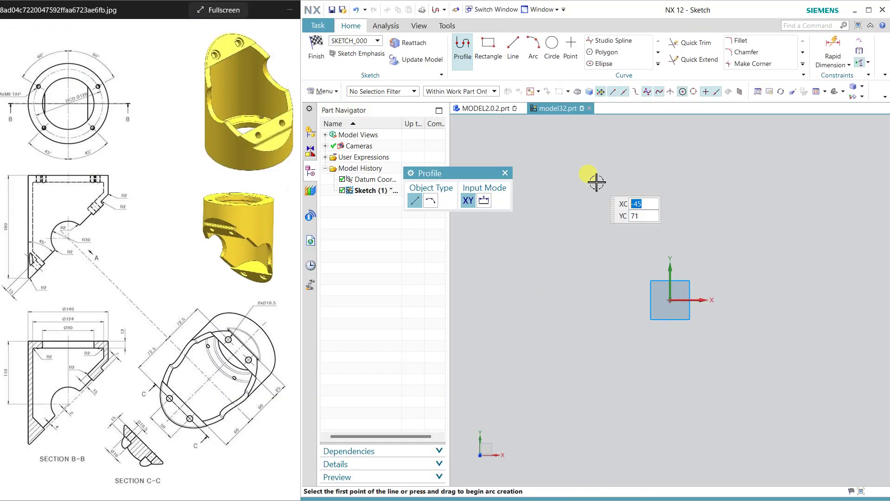
click(555, 55)
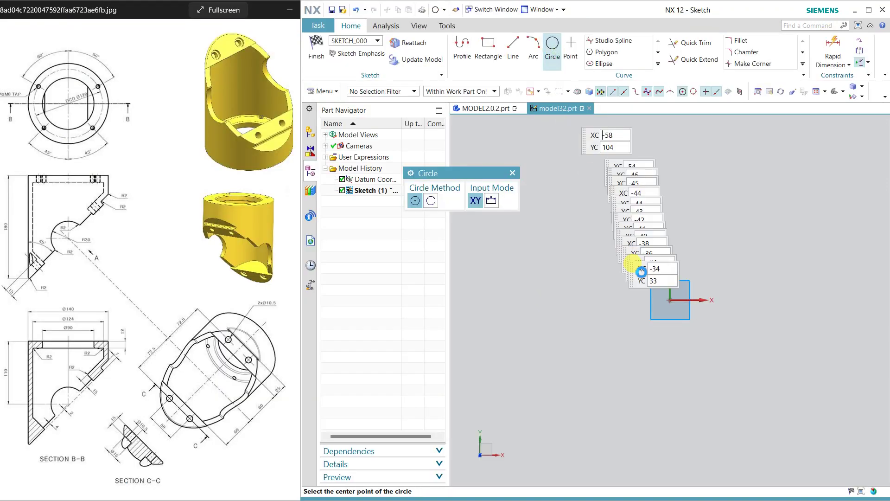
click(670, 300)
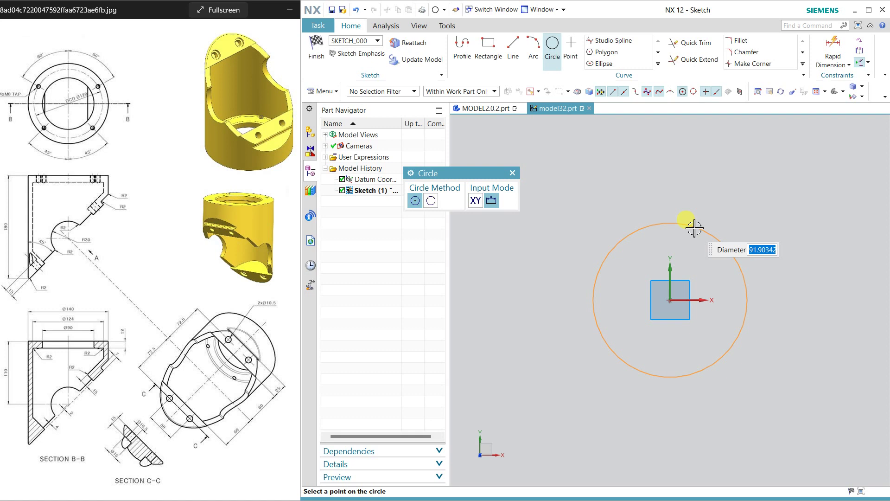
click(694, 227)
click(670, 300)
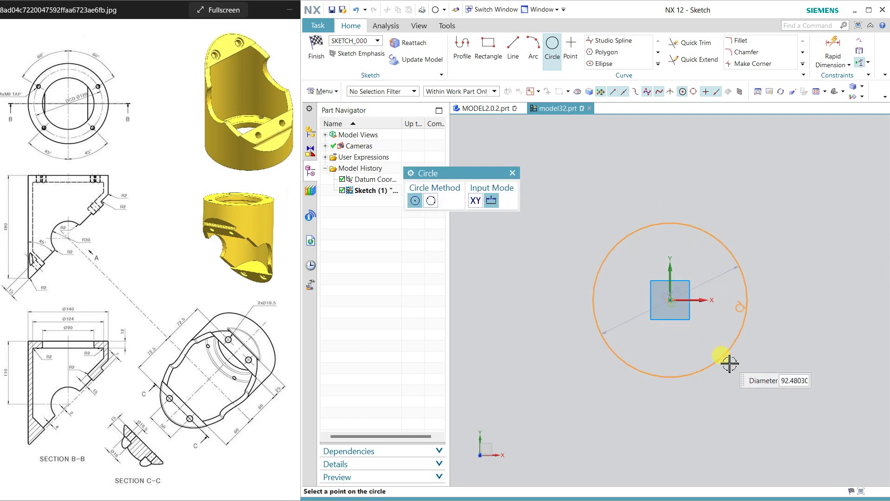
click(736, 369)
click(670, 300)
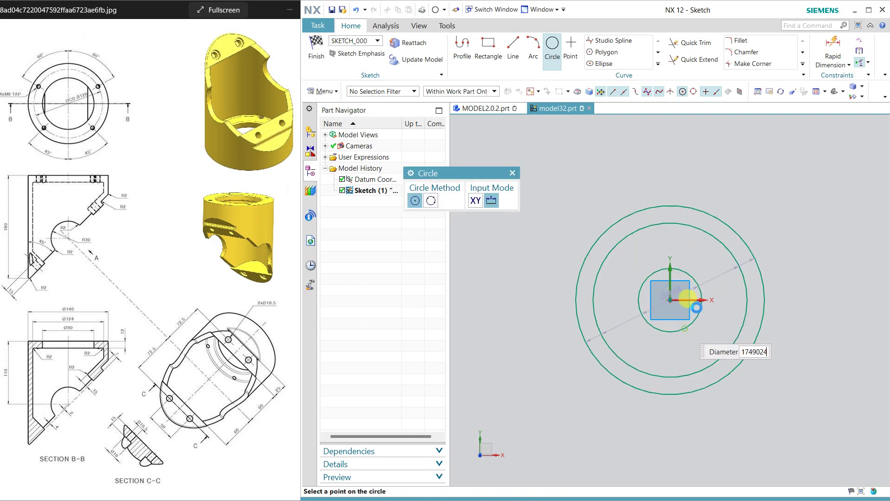
click(696, 307)
key(Escape)
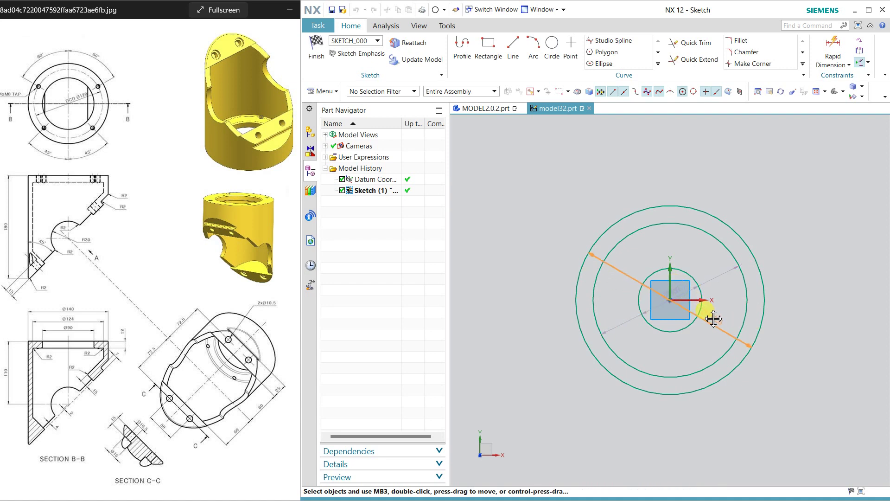
Step: Set the outer circle's diameter to 140 mm
double_click(712, 320)
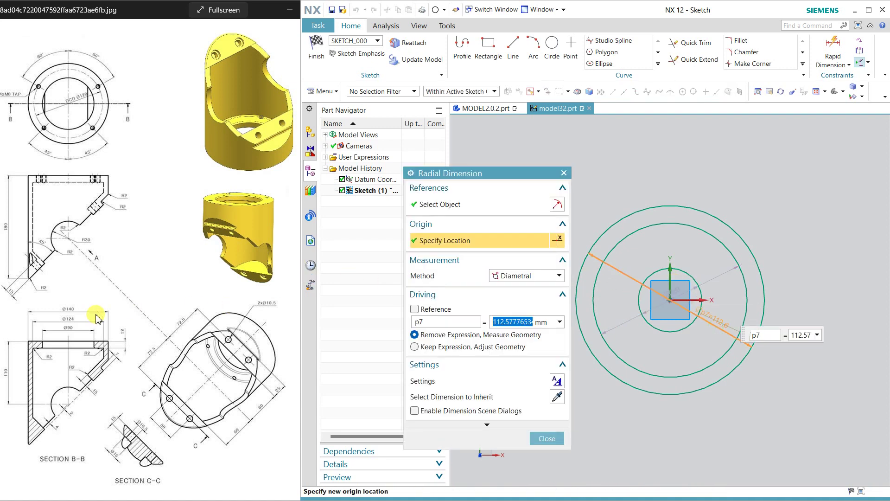
text(140)
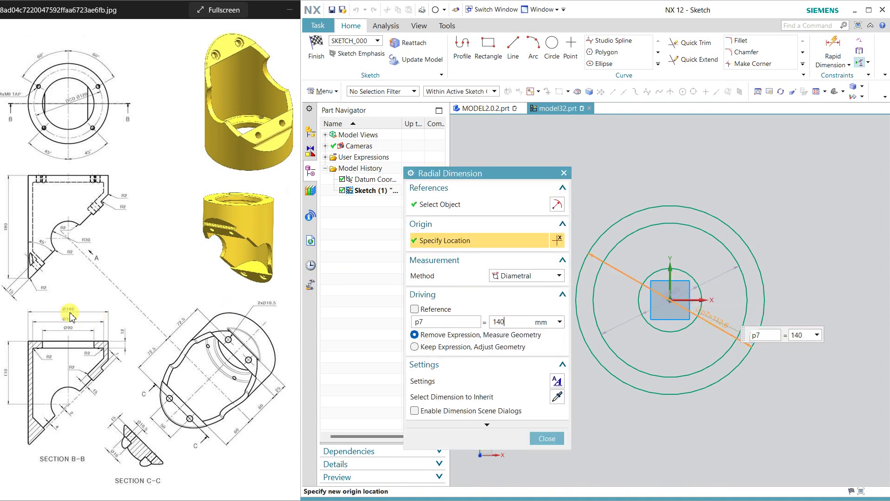
click(546, 438)
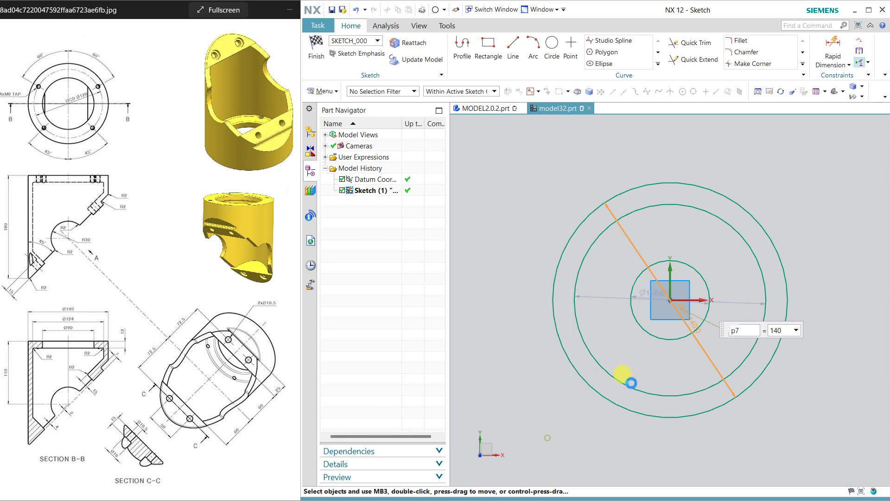
Step: Move the middle circle's diameter dimension outside the circles and set it to 124 mm
mouse_move(735, 298)
mouse_down()
mouse_move(729, 253)
mouse_move(747, 199)
mouse_up()
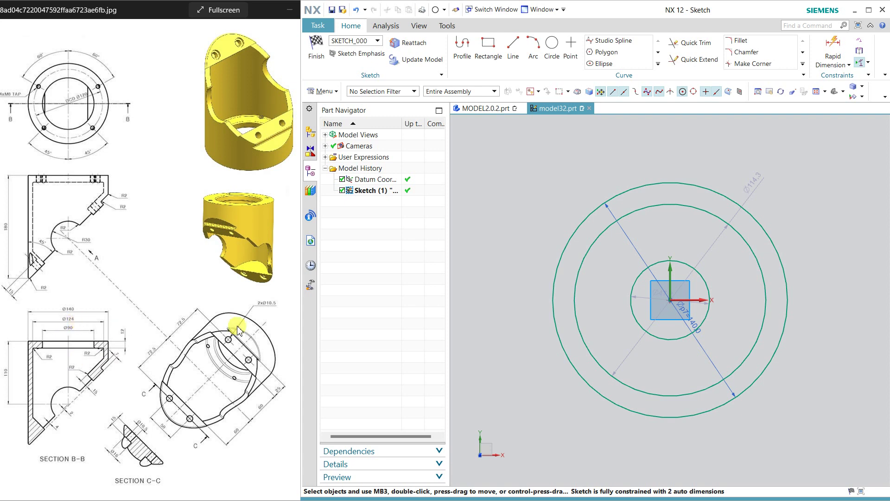
double_click(747, 183)
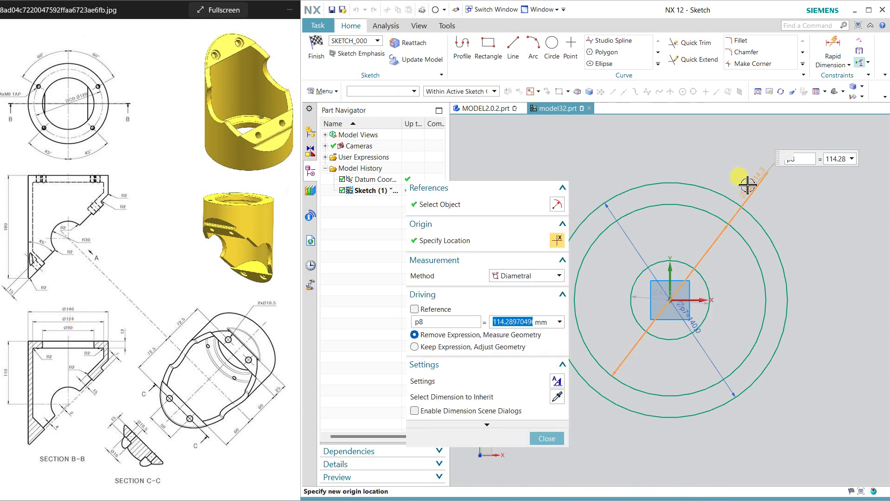
text(124)
key(Return)
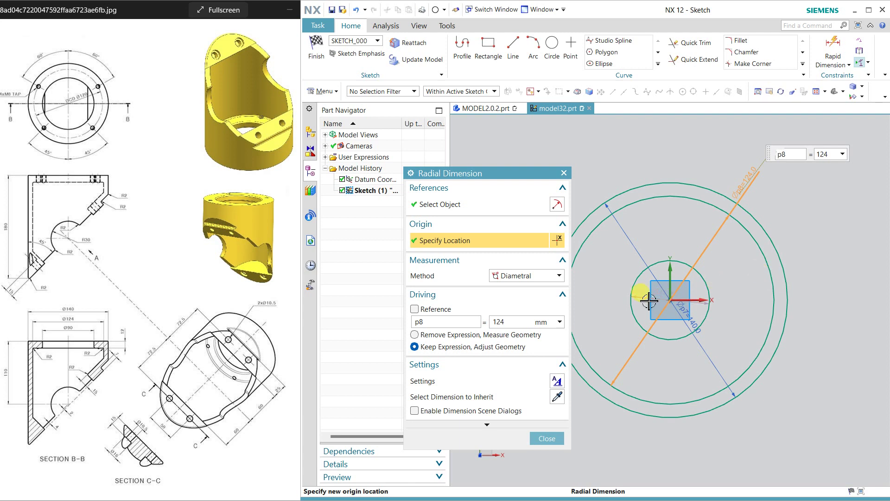
middle_click(649, 301)
Step: Set the inner circle's diameter to 90 mm and finish the sketch
double_click(648, 293)
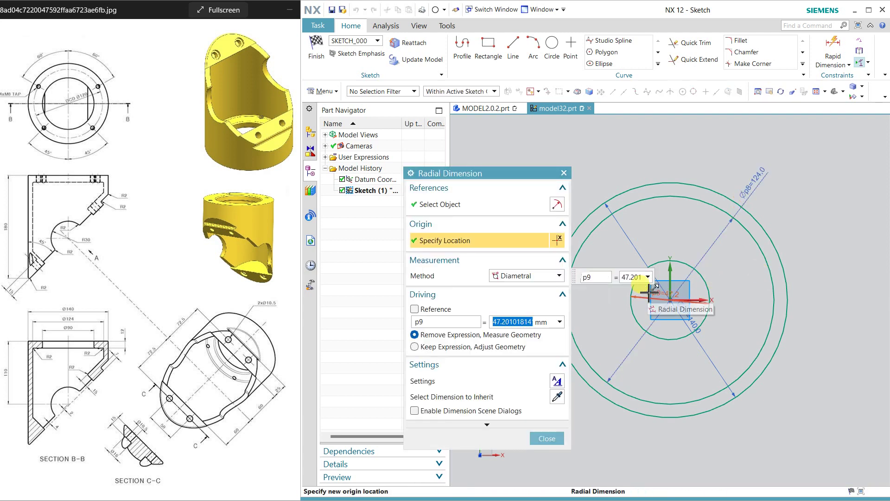
text(90)
key(Return)
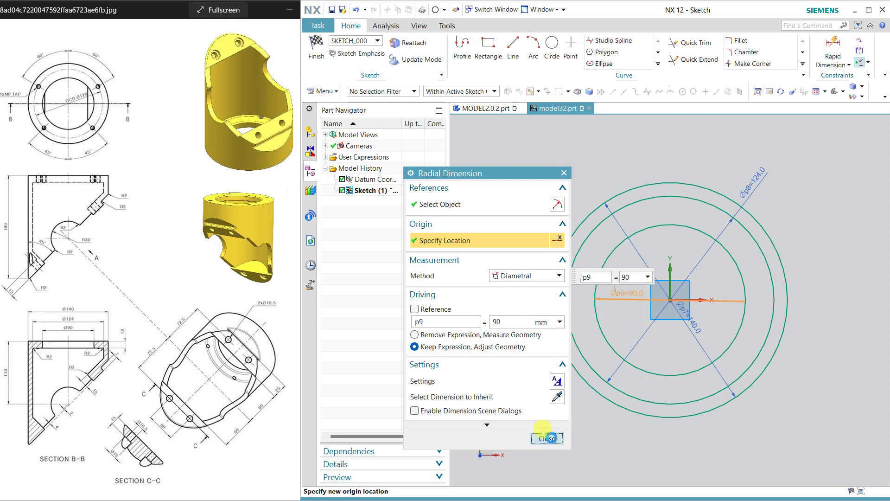
click(547, 438)
click(314, 59)
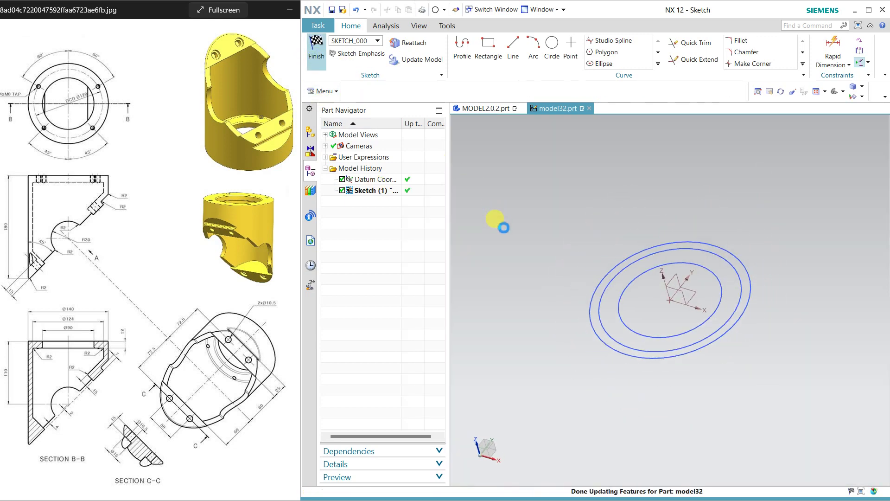
Step: Extrude the outer 140 mm circle from 0 to 180 mm as a solid cylinder
click(375, 51)
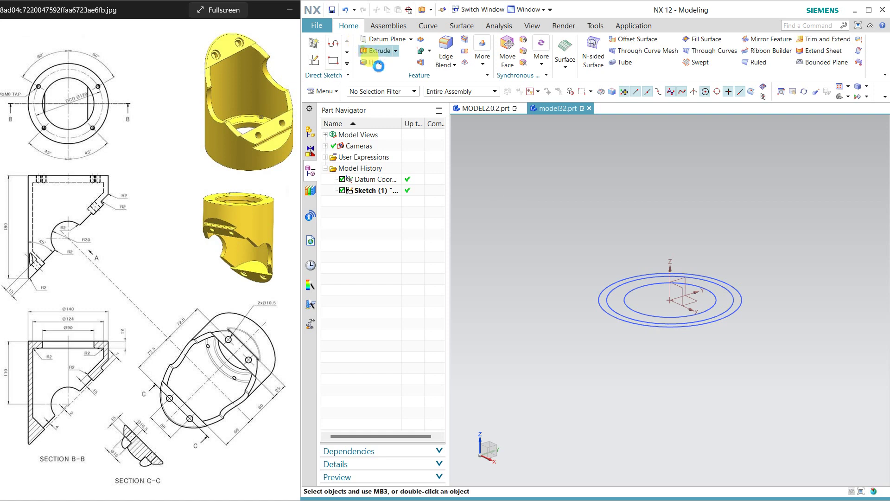
click(739, 304)
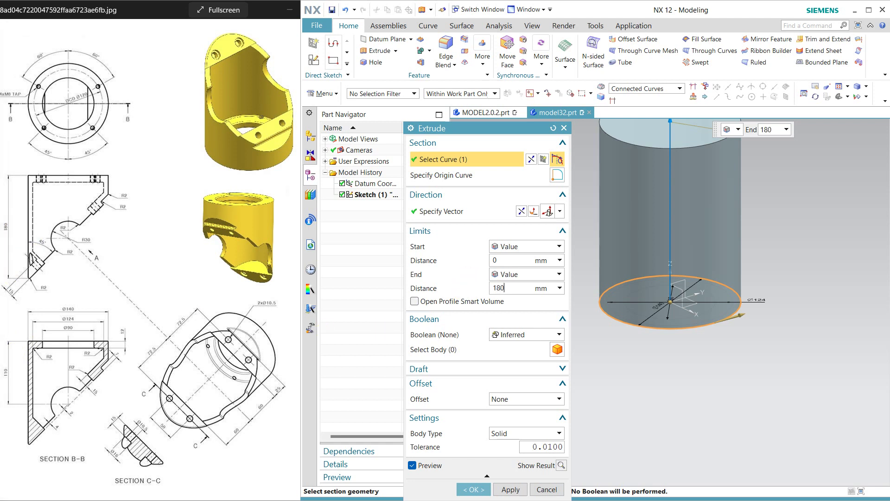
key(Return)
click(510, 489)
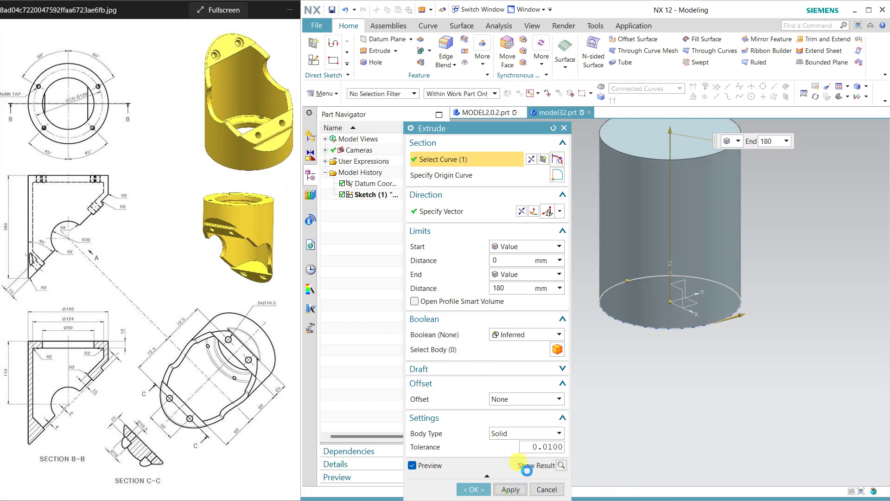
Step: Extrude the 124 mm circle from 12 to 180 mm and subtract it from the cylinder
middle_drag(646, 378, 632, 324)
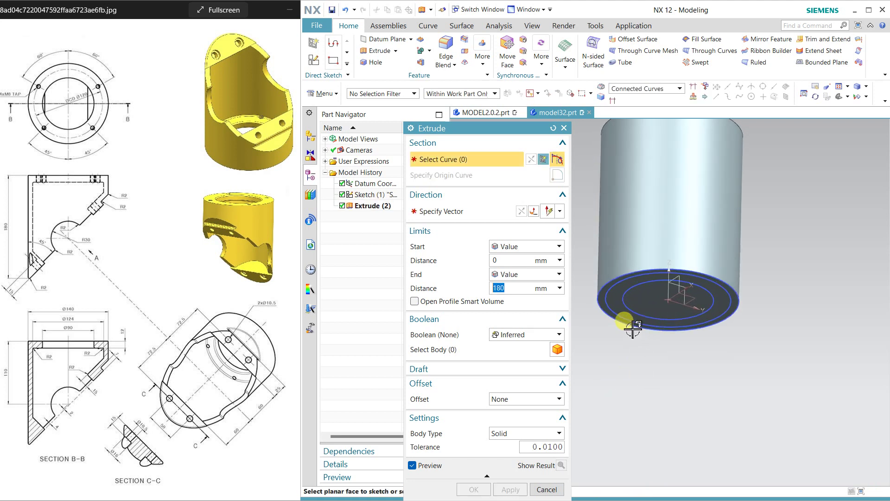
click(622, 317)
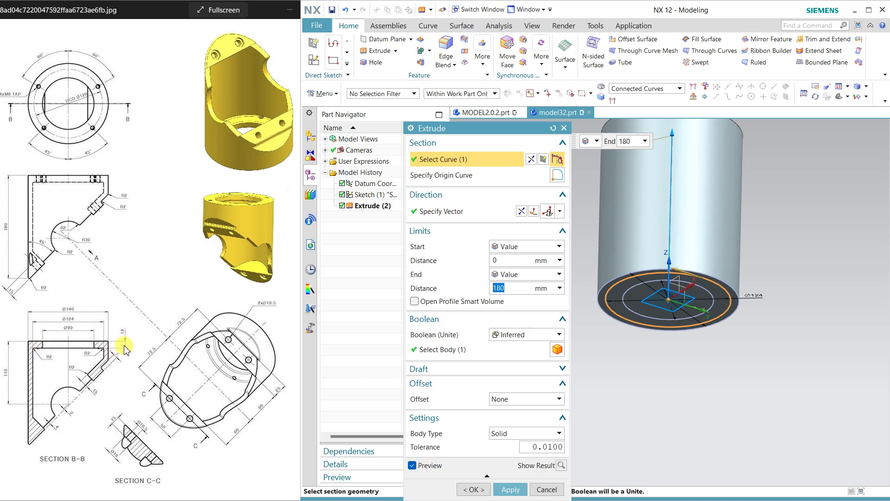
click(510, 260)
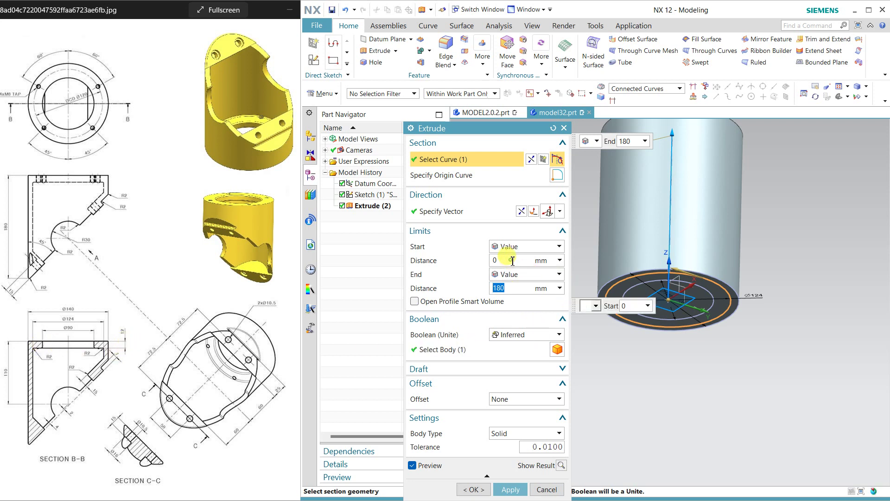
click(512, 261)
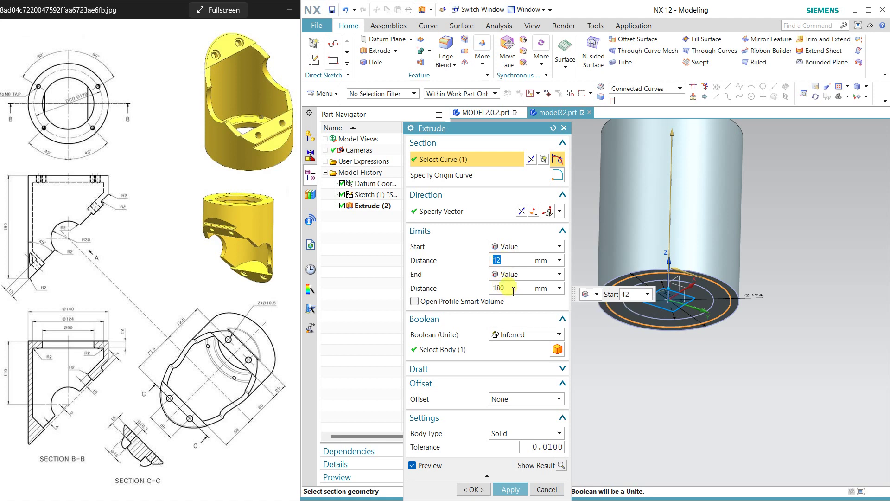
click(512, 334)
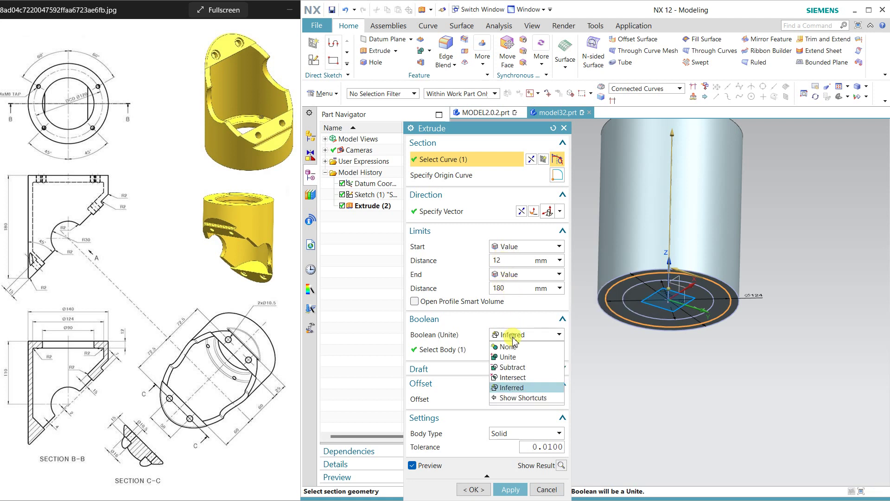
click(508, 366)
click(518, 491)
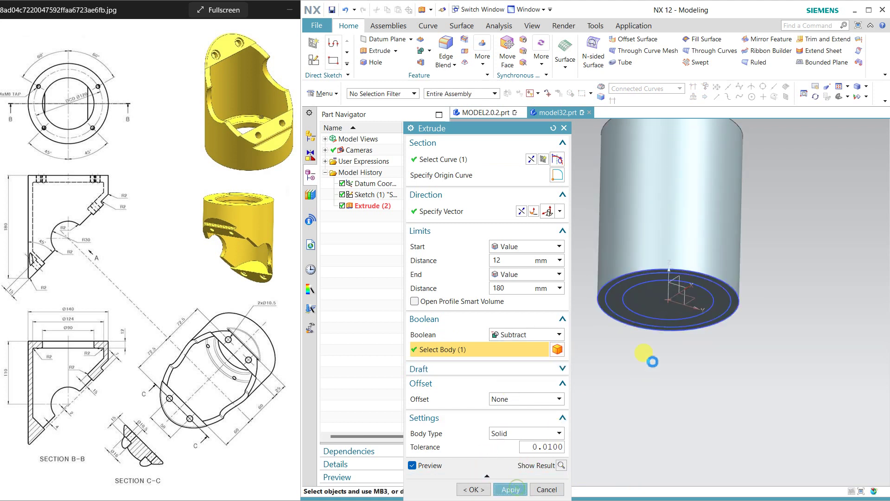
Step: Extrude the 90 mm circle from 0 to 180 mm as a subtraction to cut the opening through the end wall
mouse_move(661, 329)
middle_down()
mouse_move(675, 363)
mouse_move(673, 417)
mouse_move(675, 342)
mouse_move(636, 318)
middle_up()
click(633, 309)
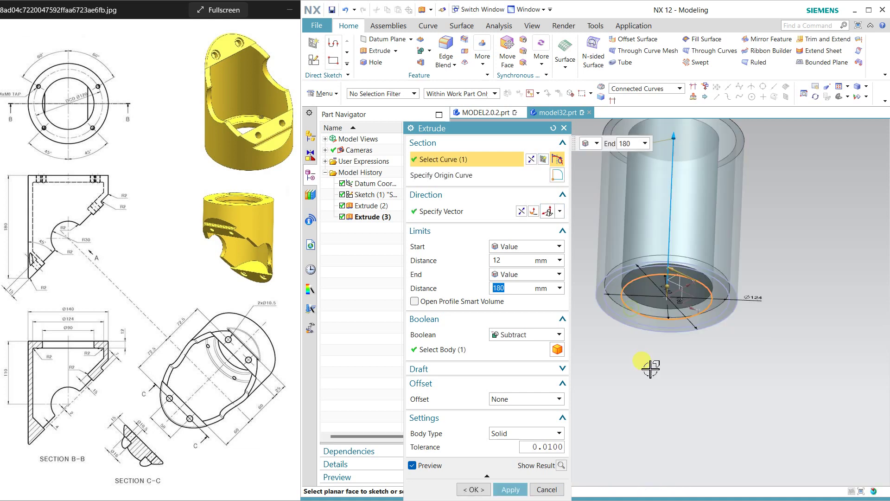
click(507, 261)
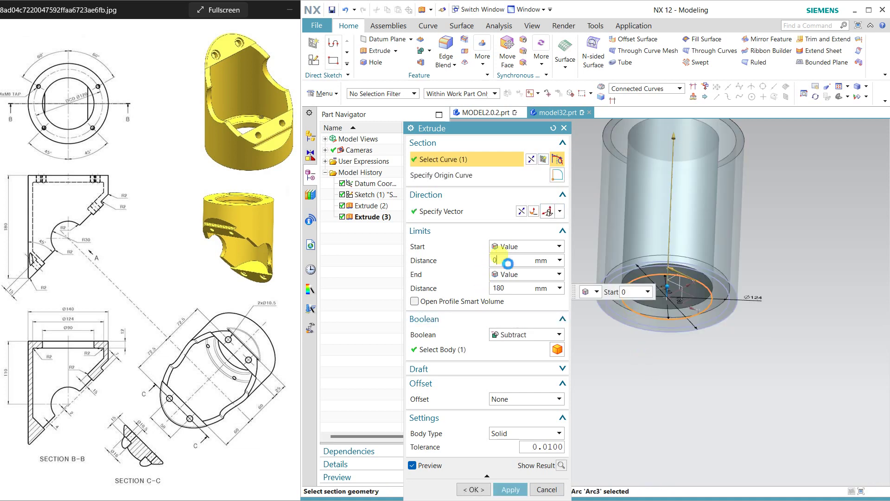
click(473, 489)
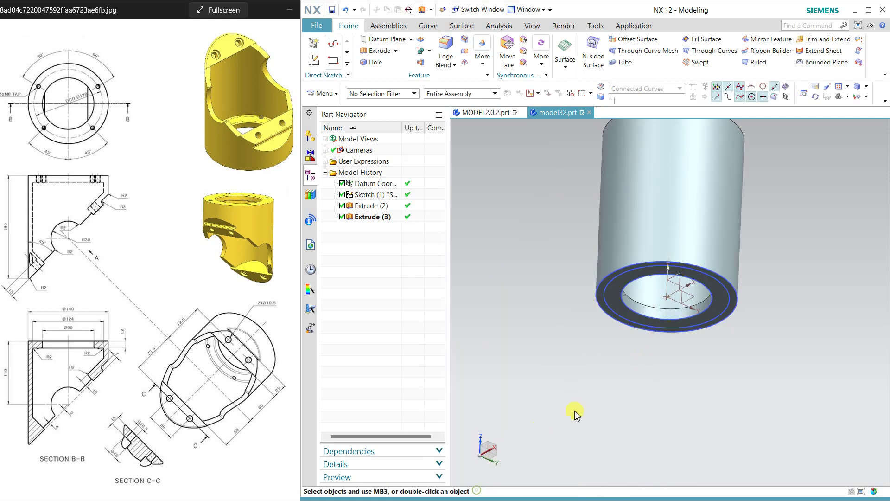
Step: Create a sketch on the YZ datum plane, reversing the plane's normal and keeping the horizontal reference
middle_drag(594, 352, 575, 374)
middle_drag(576, 288, 573, 424)
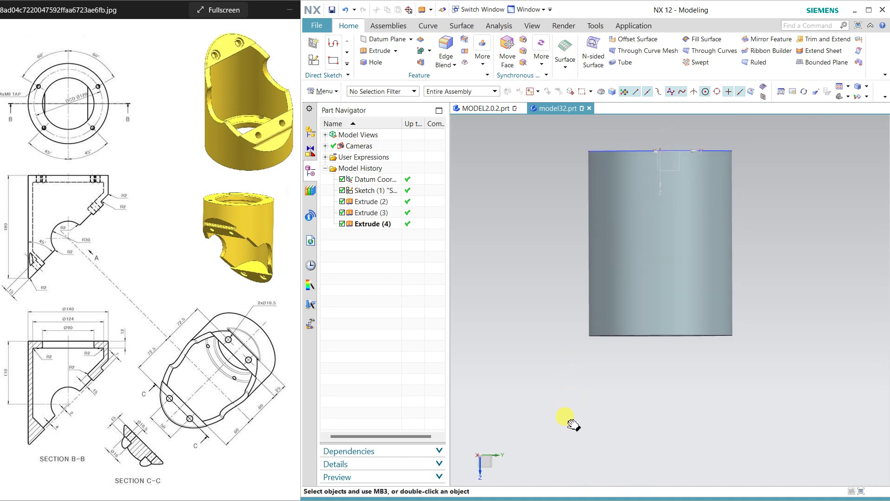
shift+middle_drag(547, 308, 528, 352)
middle_drag(514, 322, 520, 319)
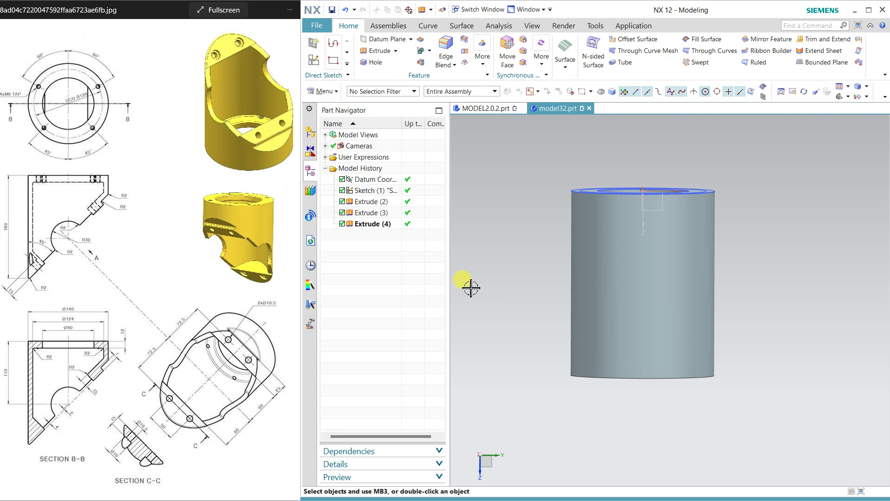
click(314, 60)
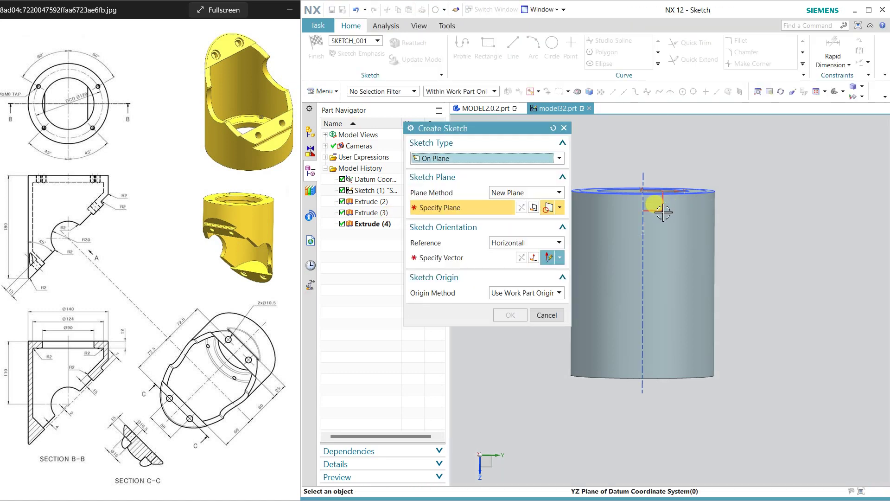
click(649, 204)
click(700, 299)
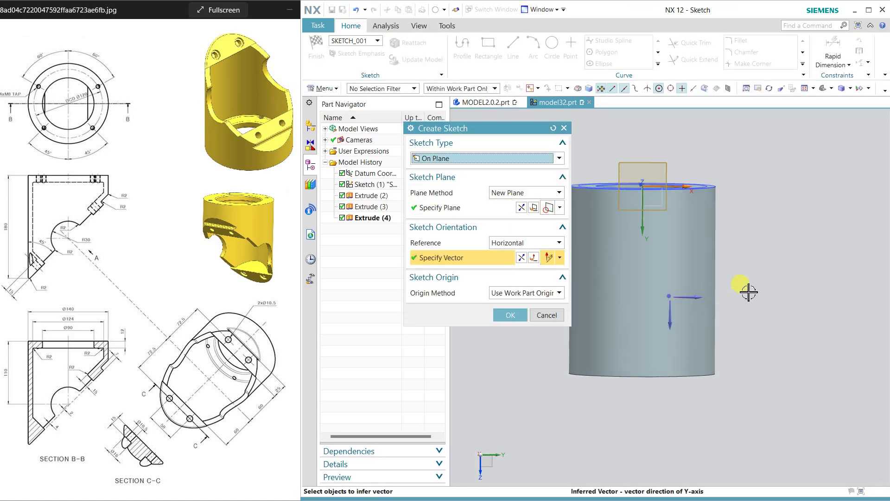
click(516, 204)
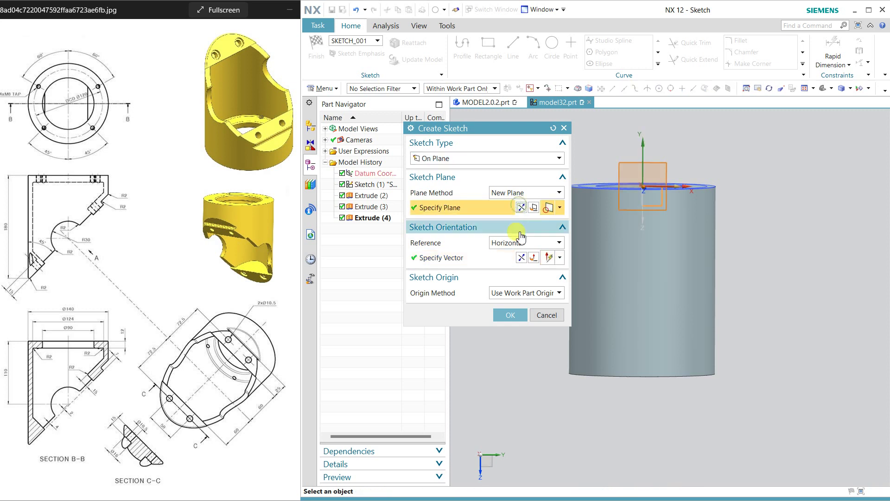
click(510, 314)
Step: Sketch a diagonal line from the cylinder's right edge, about 41 mm below its upper face, down to the lower-left corner
shift+middle_drag(788, 382, 723, 242)
scroll(723, 242, up, 1)
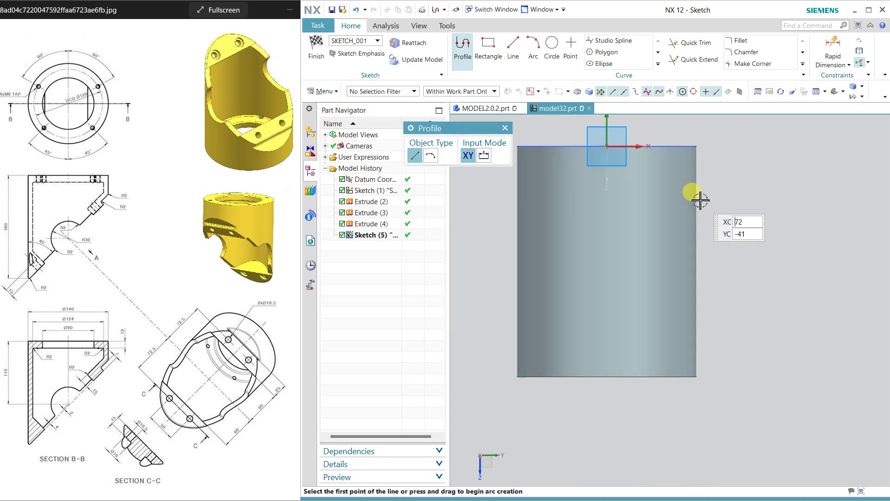
click(696, 199)
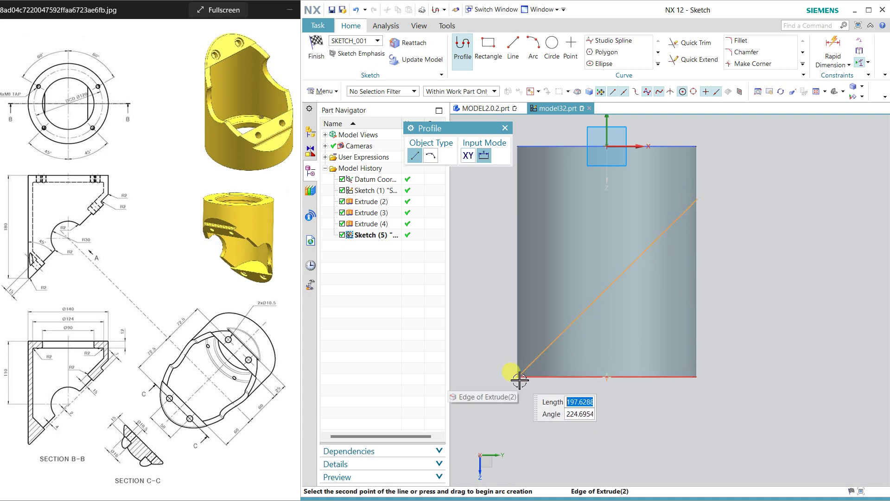
click(518, 376)
key(Escape)
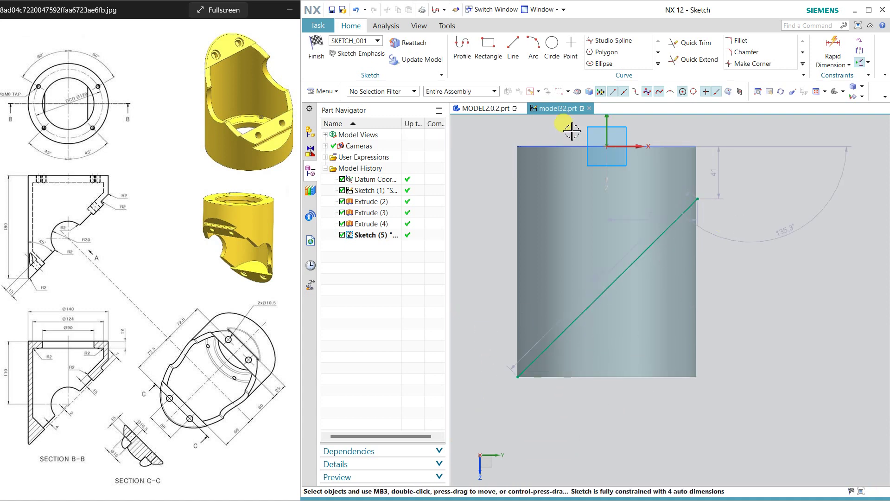
Step: Dimension the diagonal line's upper endpoint 70 mm horizontally from the sketch's vertical axis
click(825, 47)
click(606, 137)
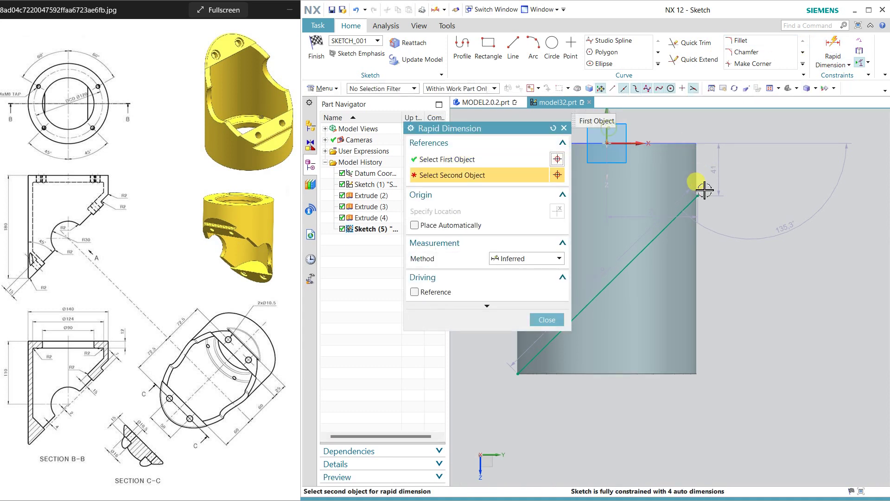
click(701, 197)
click(673, 142)
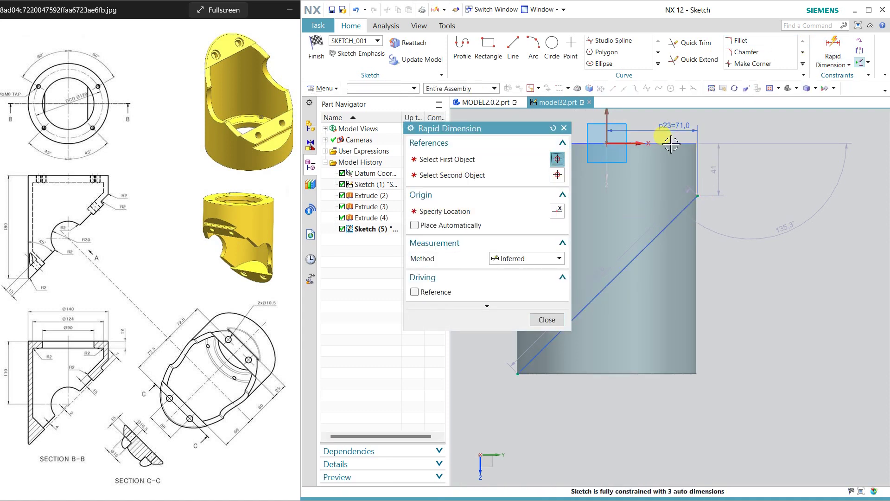
text(70)
key(Return)
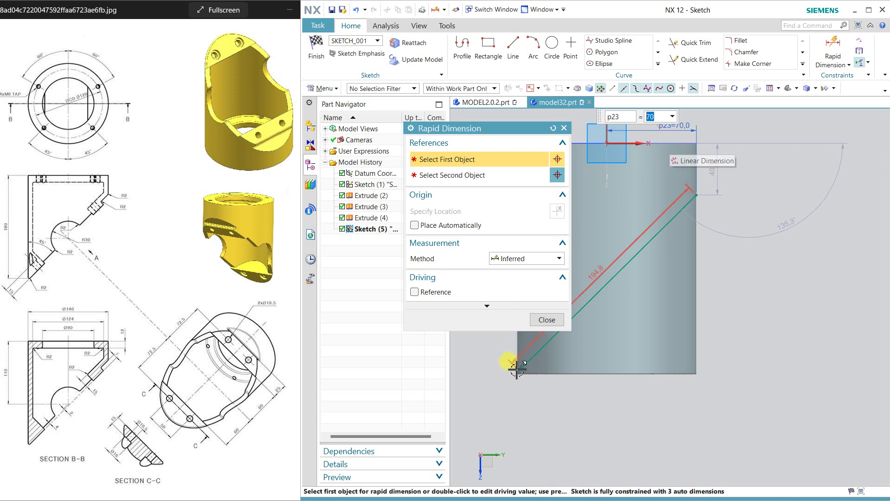
Step: Dimension the diagonal line's lower endpoint 70 mm horizontally from the sketch's vertical axis
click(517, 369)
click(606, 113)
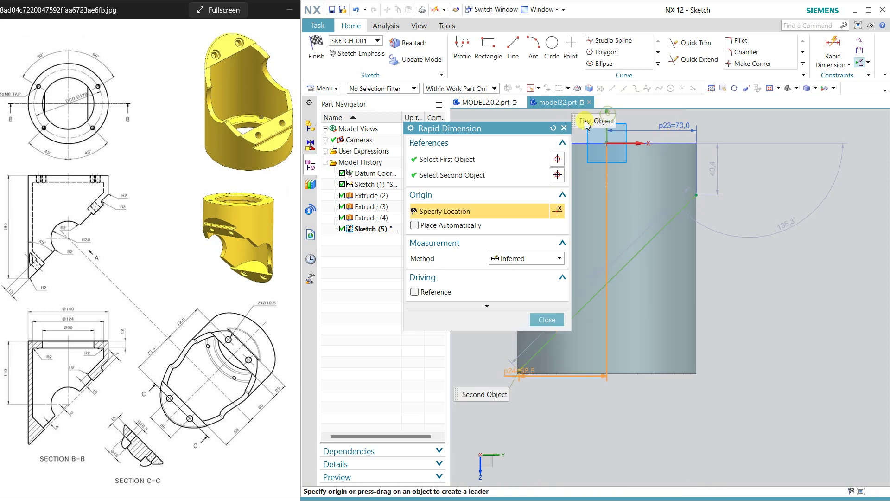
click(562, 113)
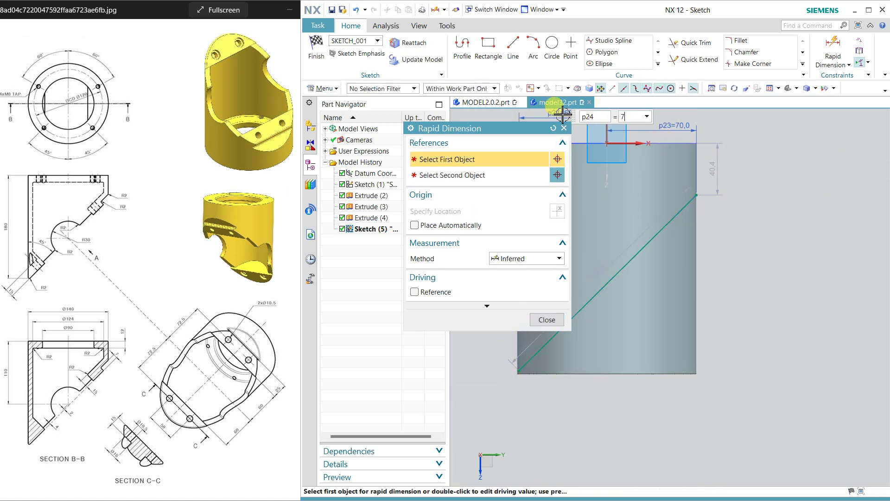
click(546, 320)
Step: Add an angular dimension of 45 degrees between the sketch's vertical axis and the diagonal line
click(832, 65)
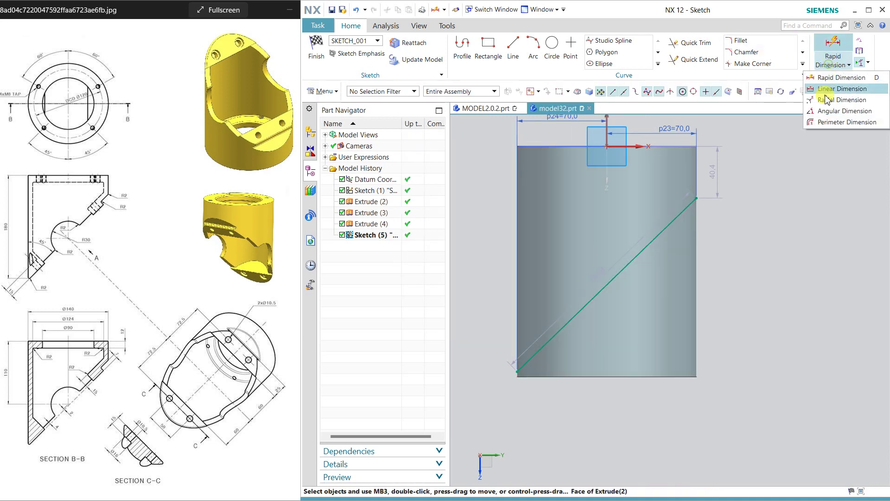
click(834, 111)
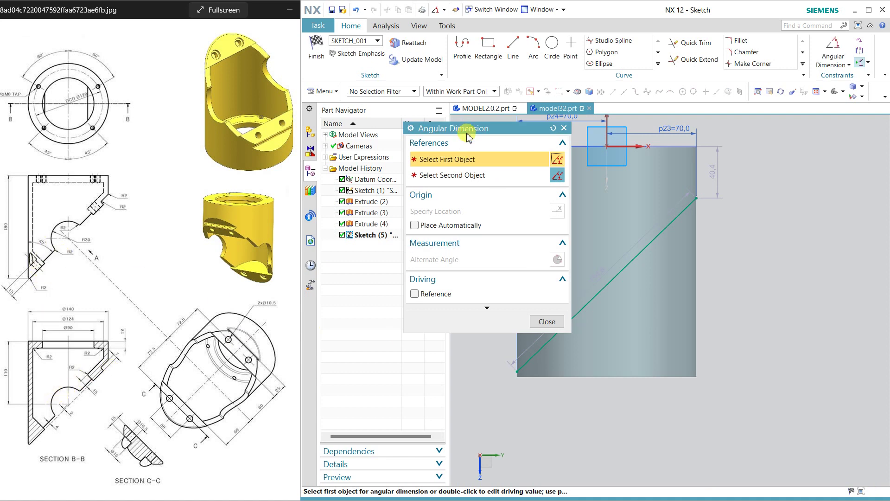
drag(468, 136, 367, 105)
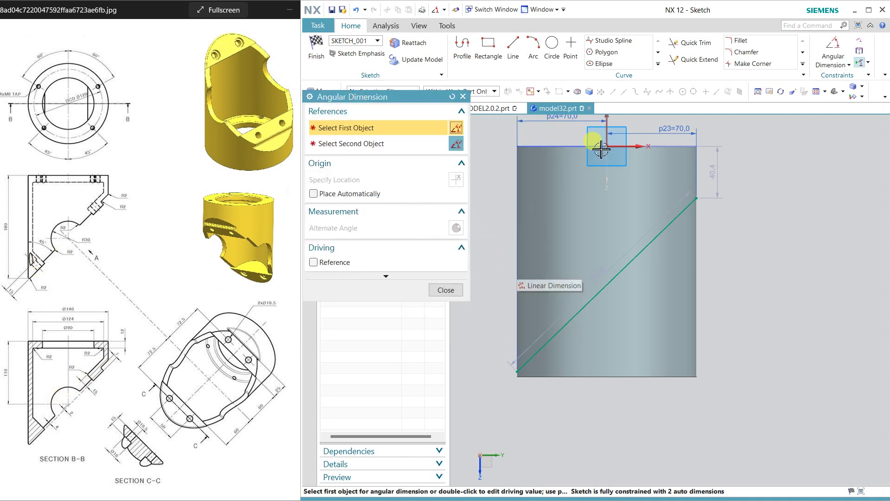
click(604, 125)
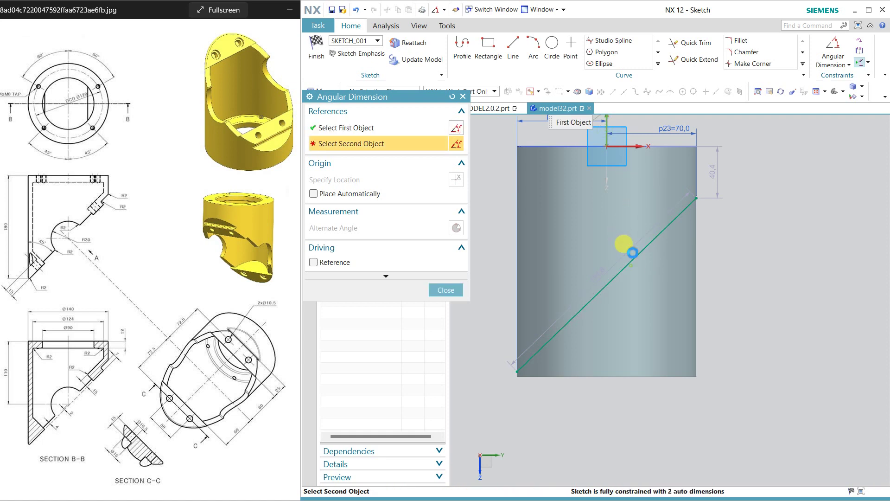
click(631, 253)
click(615, 219)
text(45)
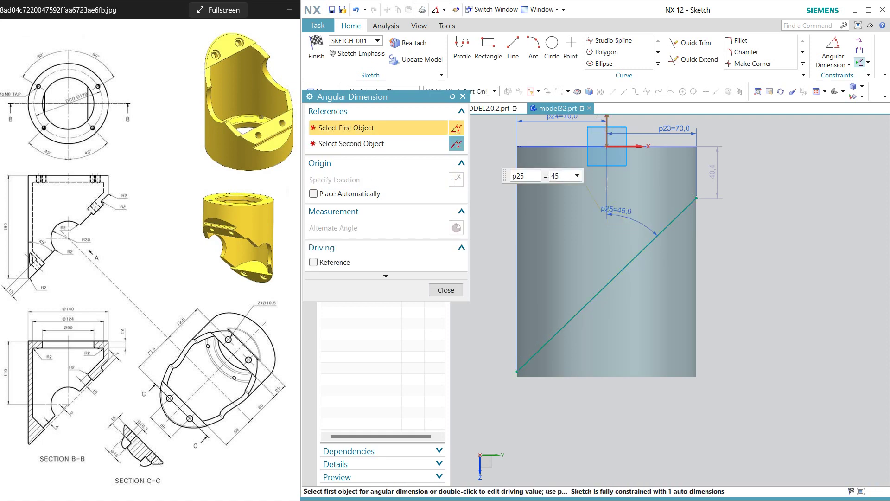
click(619, 223)
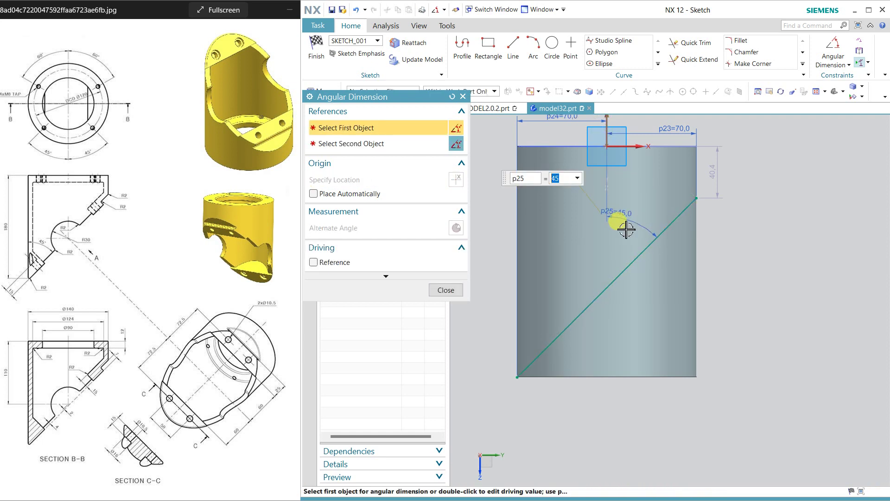
click(446, 291)
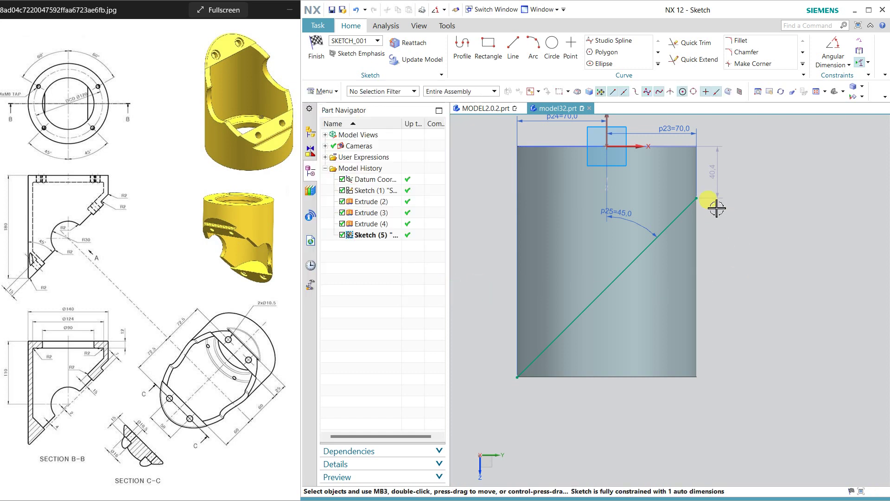
Step: Shift the diagonal line upward and dimension its lower endpoint 180 mm vertically from the sketch's horizontal axis
drag(699, 191, 731, 189)
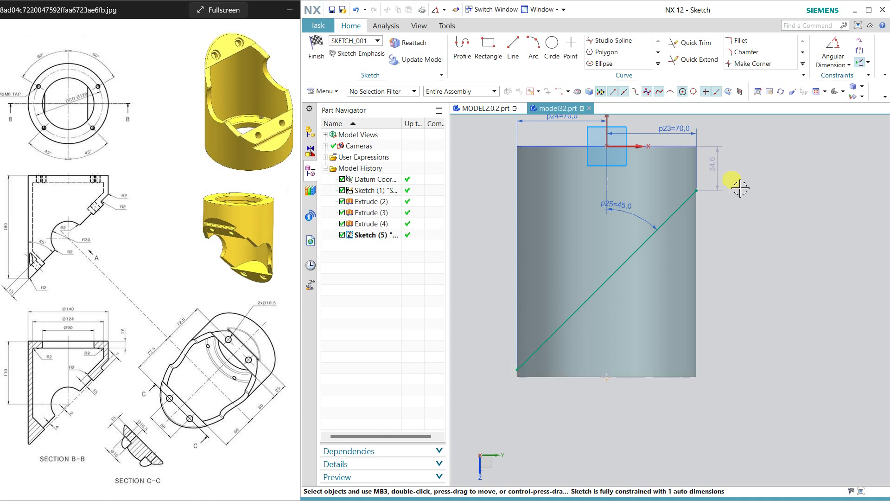
click(848, 65)
click(835, 76)
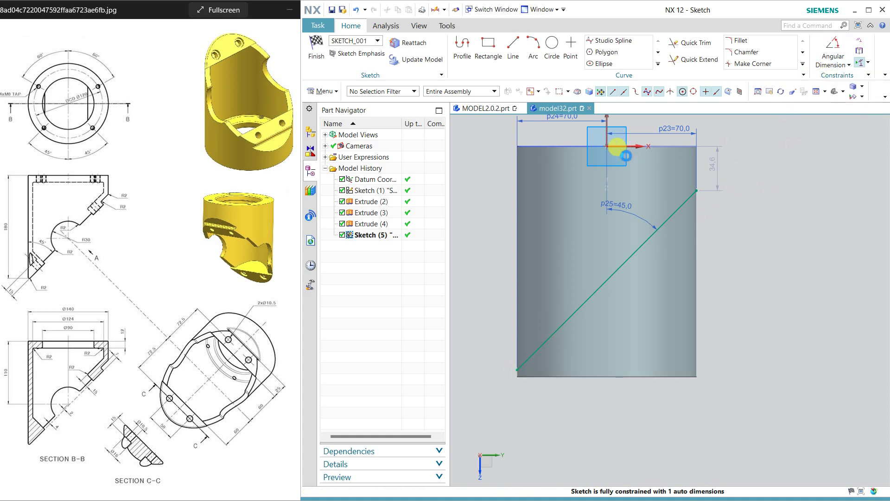
click(621, 140)
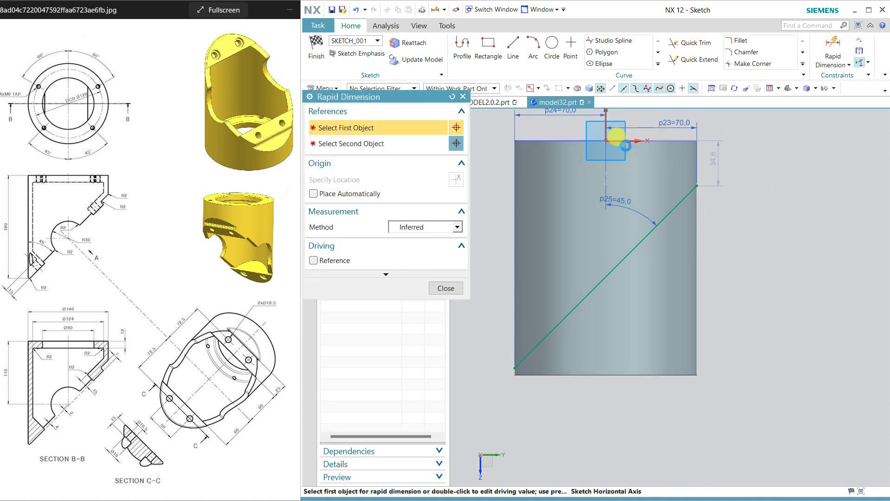
click(515, 376)
click(508, 273)
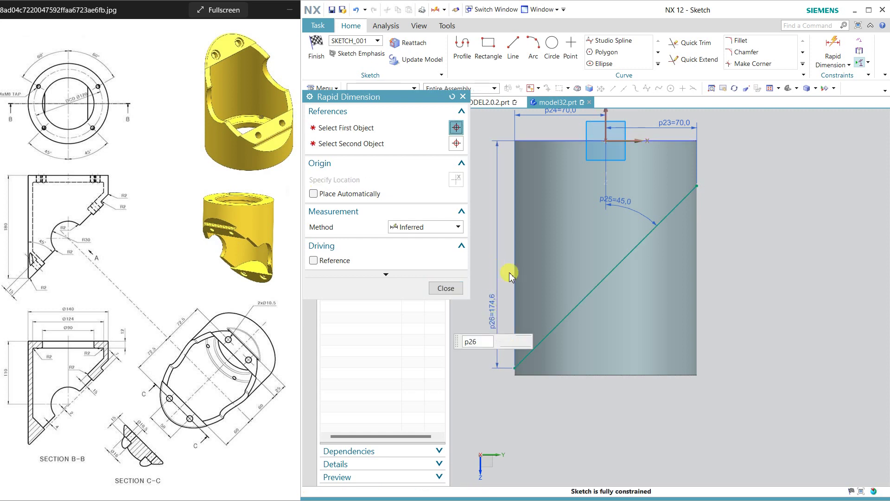
text(180)
key(Return)
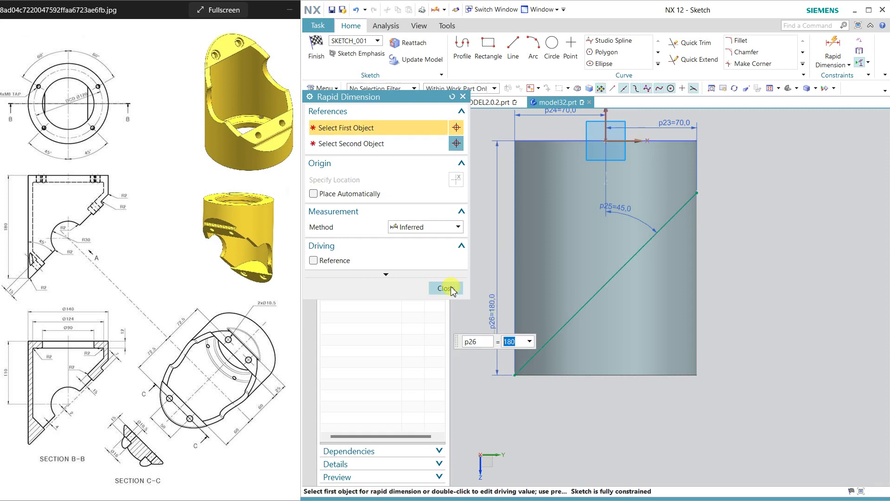
click(446, 288)
Step: Offset the diagonal line 4 mm to its upper side only, without symmetric offset, converting the original line to reference
scroll(513, 378, up, 3)
scroll(507, 372, down, 3)
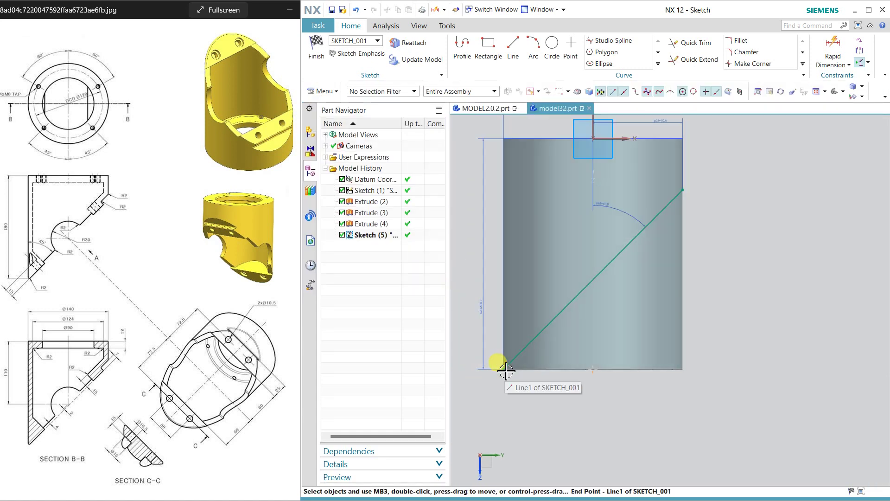
scroll(506, 371, down, 2)
scroll(482, 324, up, 1)
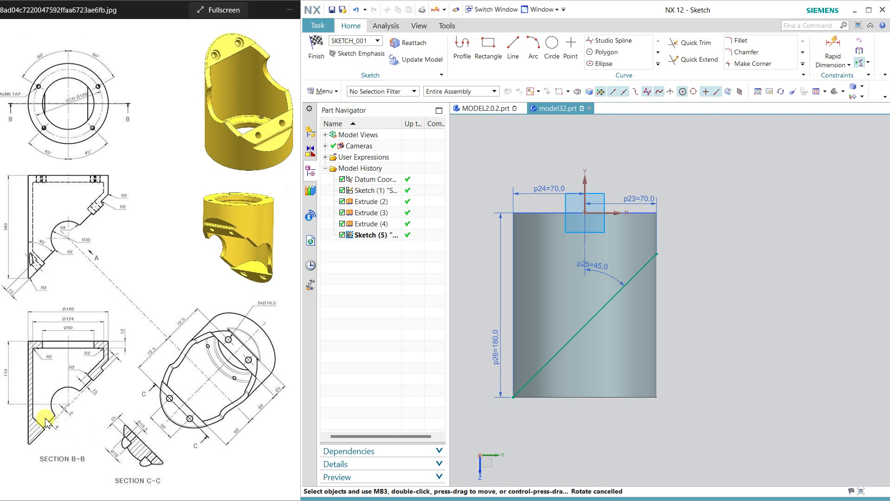
click(658, 64)
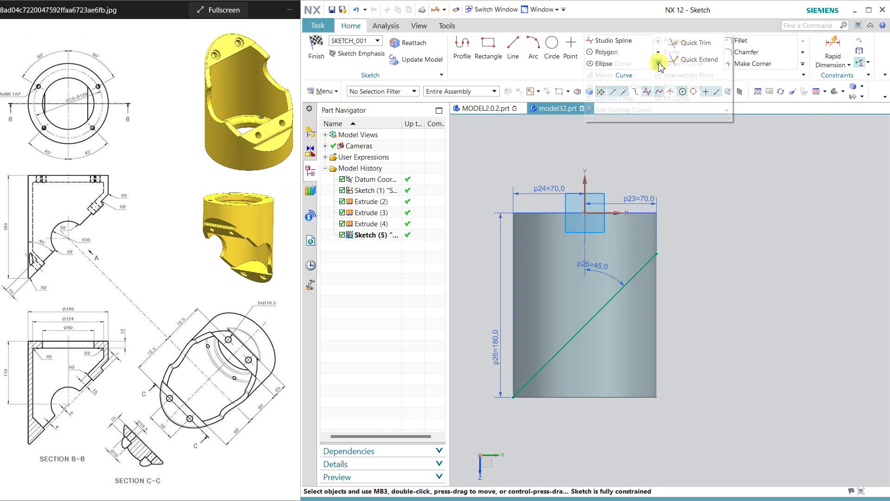
click(612, 63)
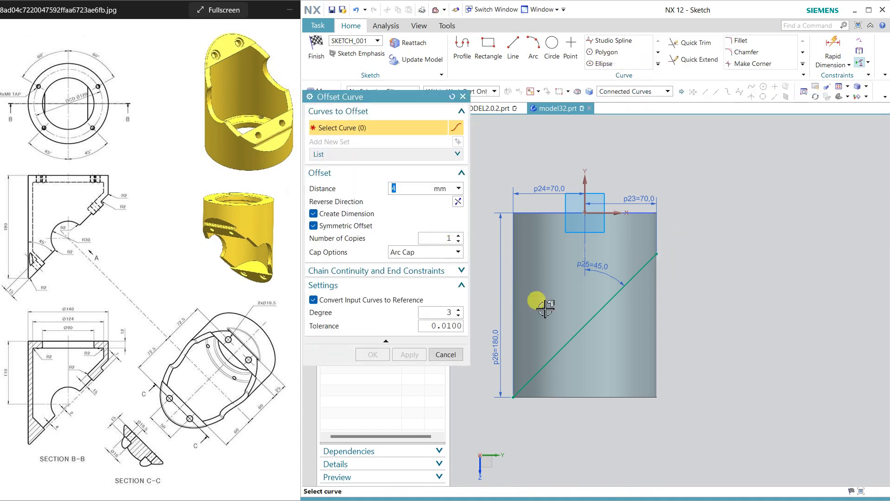
click(582, 325)
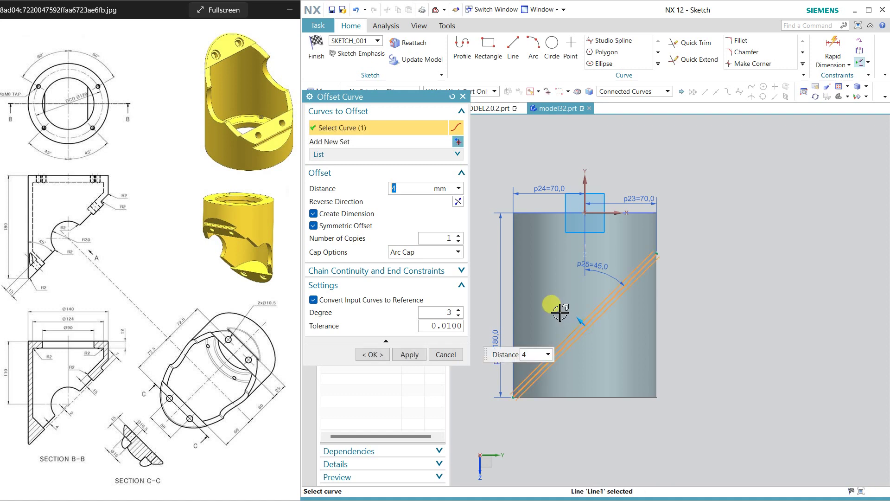
click(314, 226)
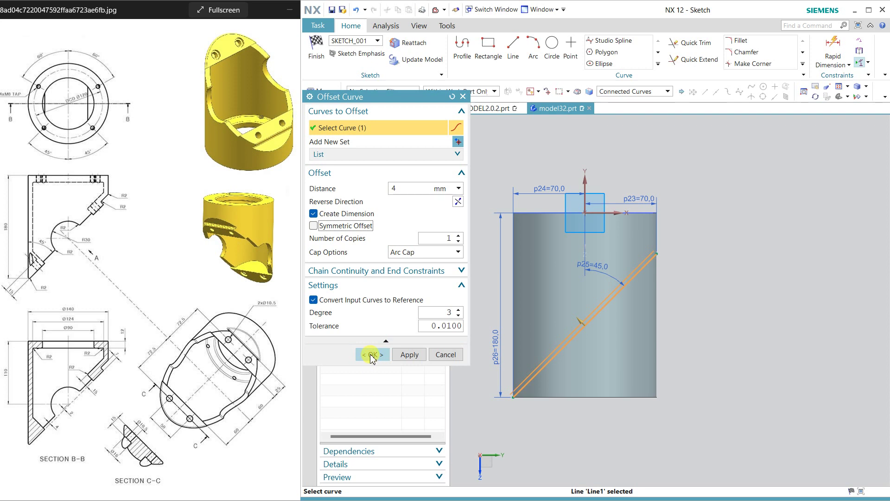
click(349, 303)
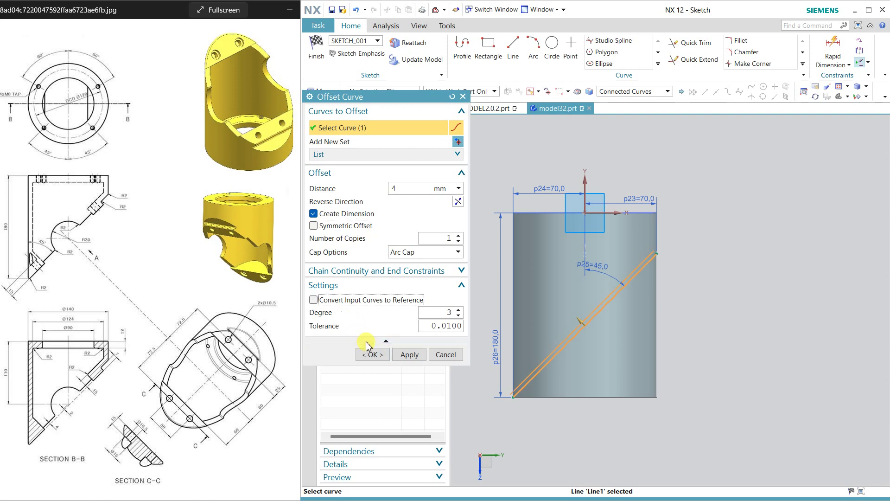
click(363, 300)
click(376, 355)
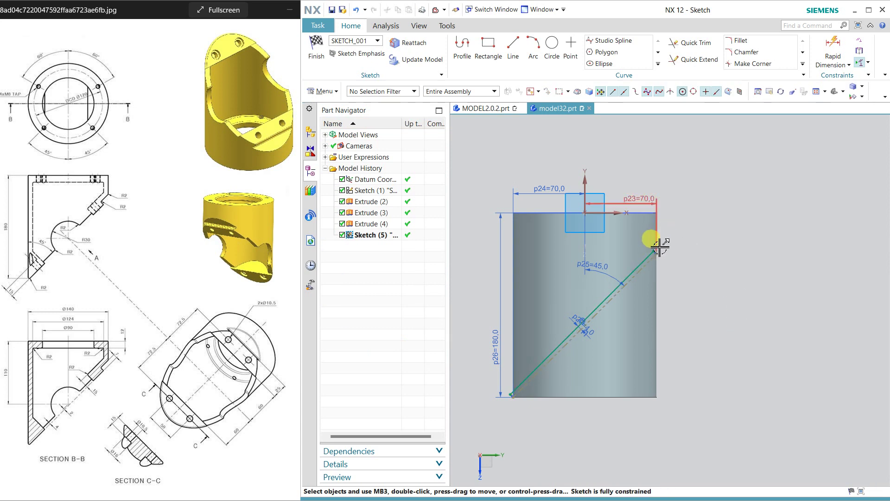
Step: Extend the offset diagonal line past its upper endpoint with a collinear line and set that line's length to 10 mm
scroll(669, 234, up, 3)
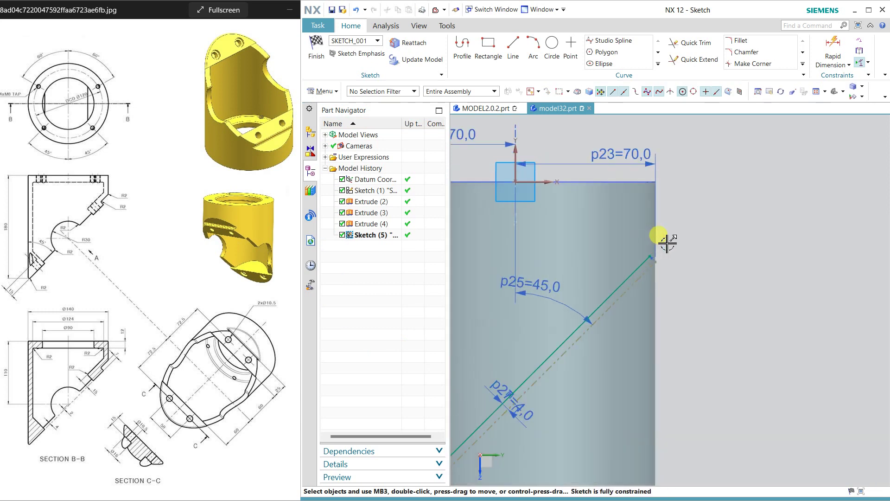
click(513, 47)
click(649, 256)
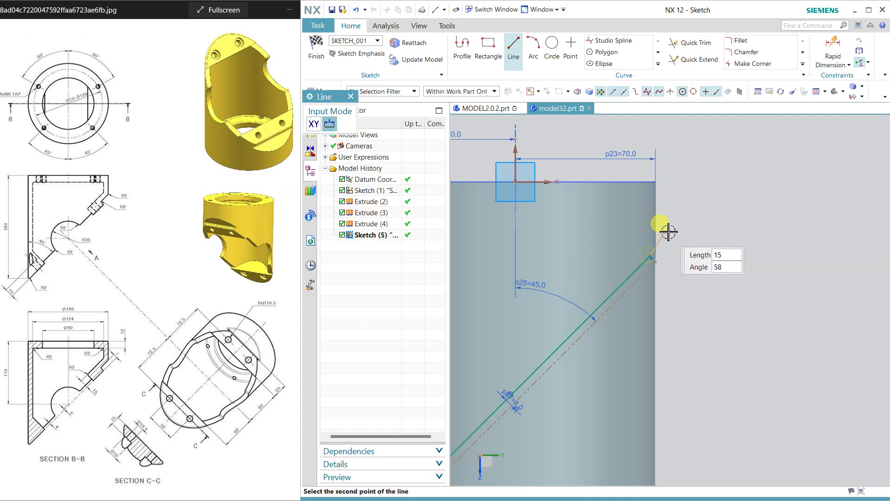
click(672, 233)
key(Escape)
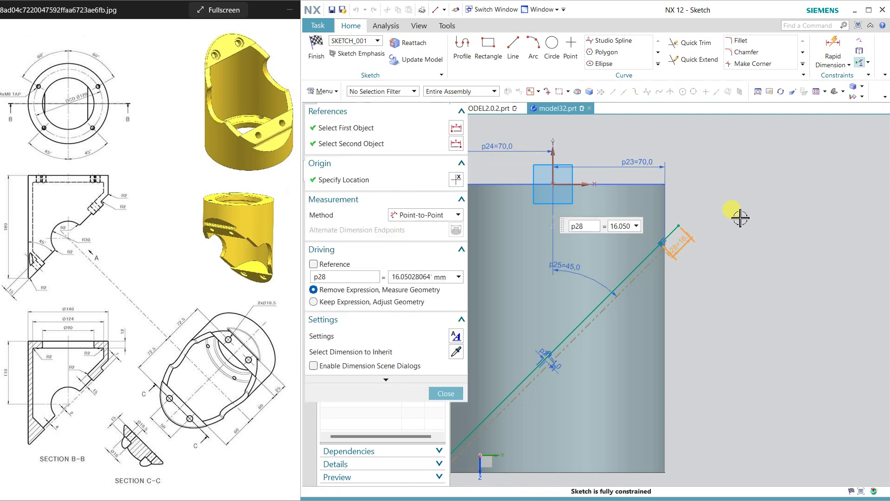
text(10)
key(Return)
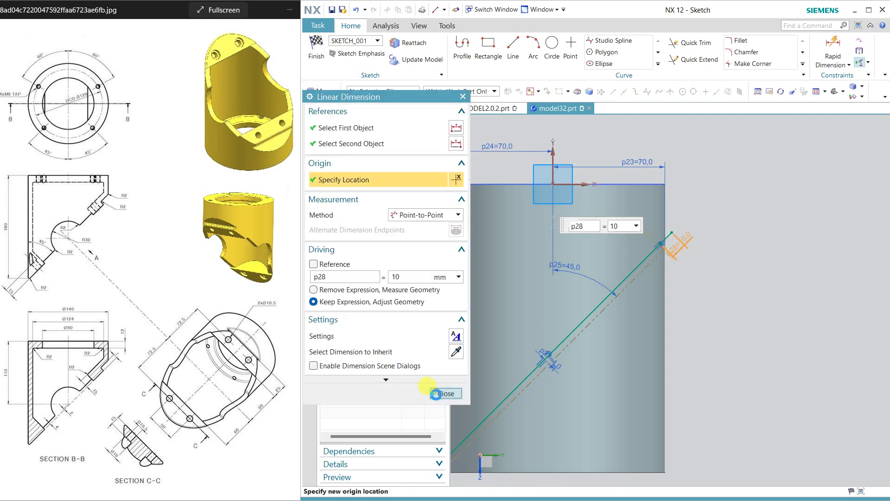
click(436, 394)
shift+middle_drag(552, 411, 673, 390)
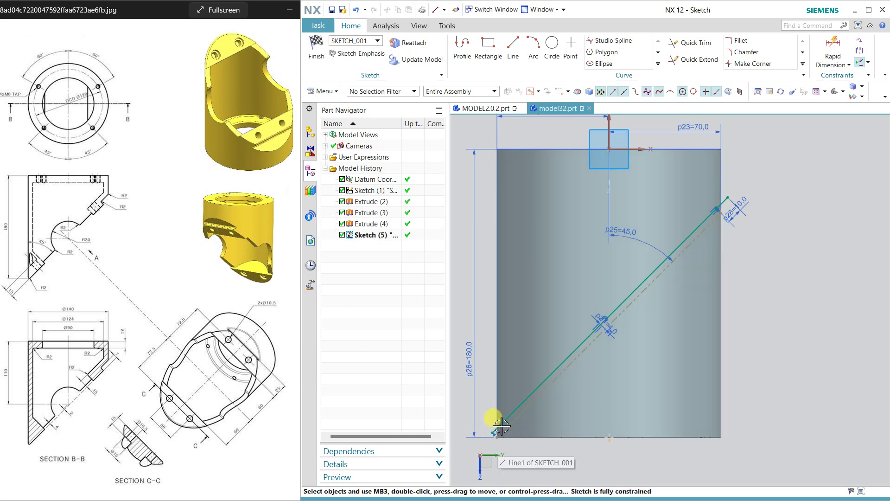
Step: Undo the 10 mm extension line and the diagonal line's 4 mm offset, and finish the sketch
click(355, 10)
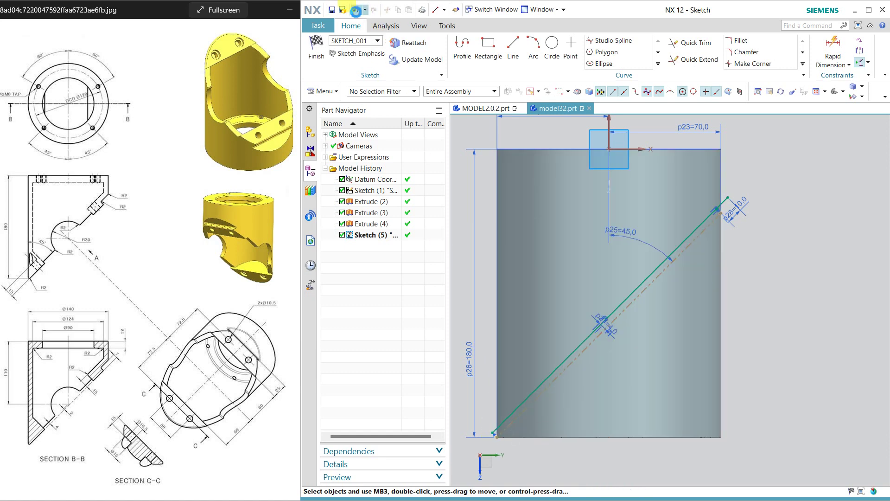
click(355, 13)
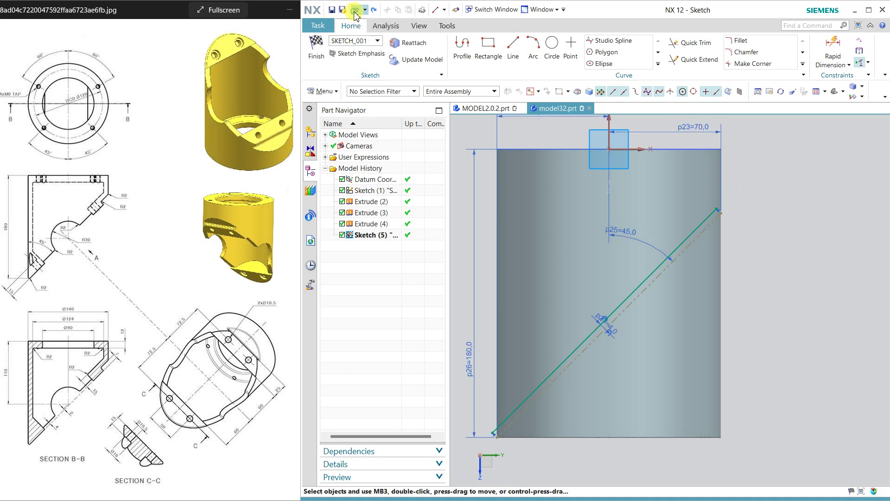
click(356, 11)
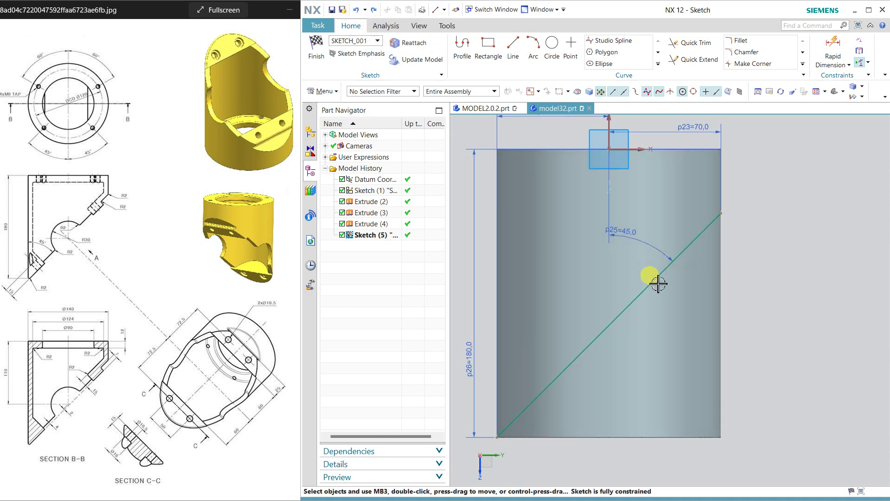
click(316, 49)
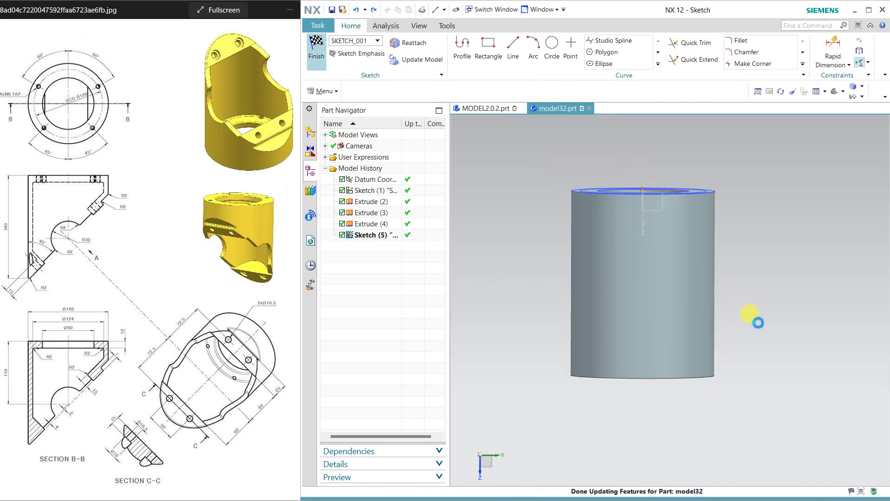
Step: Extrude the diagonal line with a 180 mm symmetric value and Open Profile Smart Volume, subtracting it from the cylinder
middle_drag(751, 372, 651, 213)
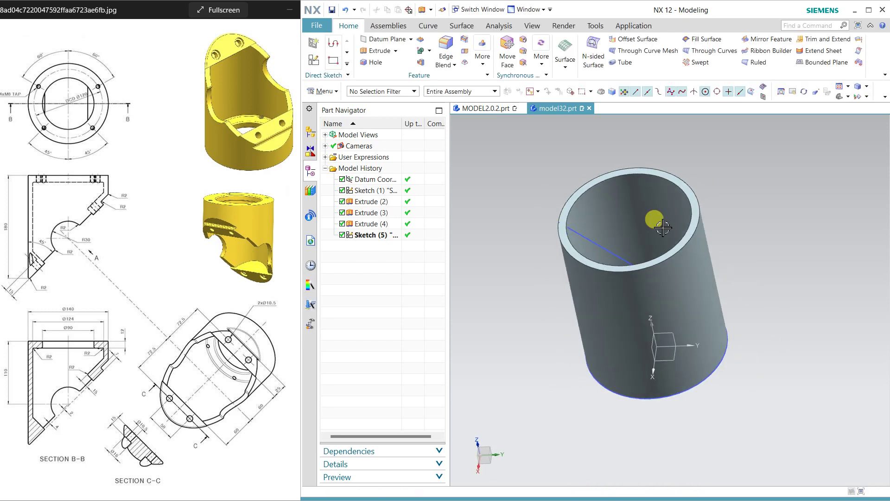
click(377, 59)
click(582, 236)
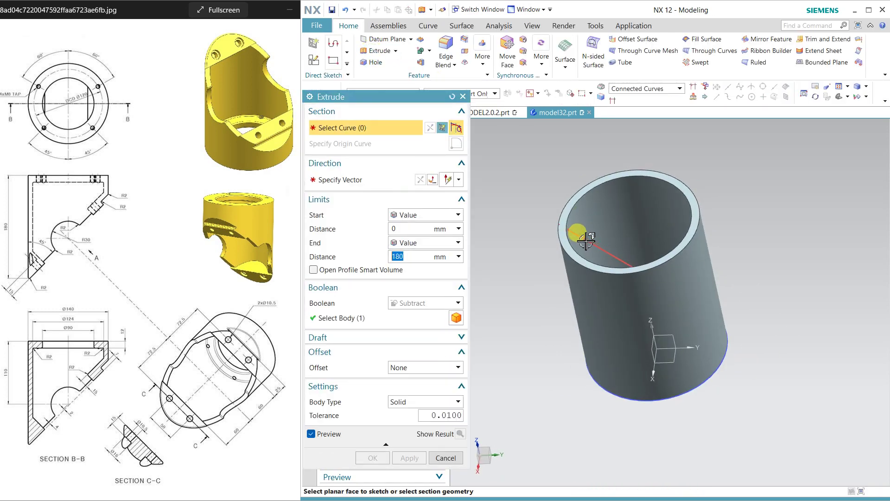
click(434, 242)
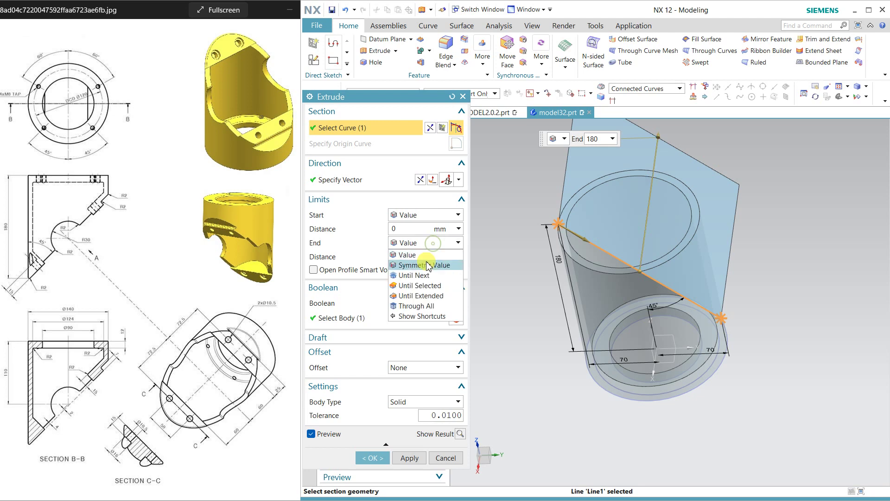
click(424, 265)
click(314, 241)
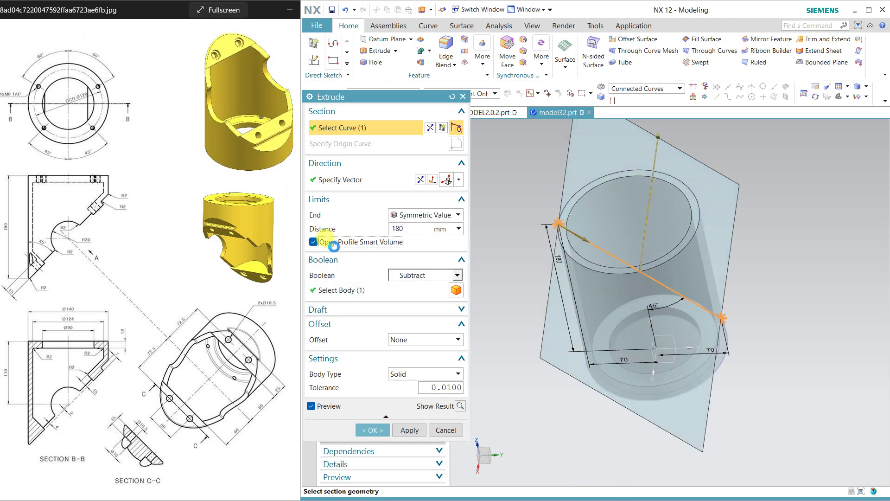
click(375, 430)
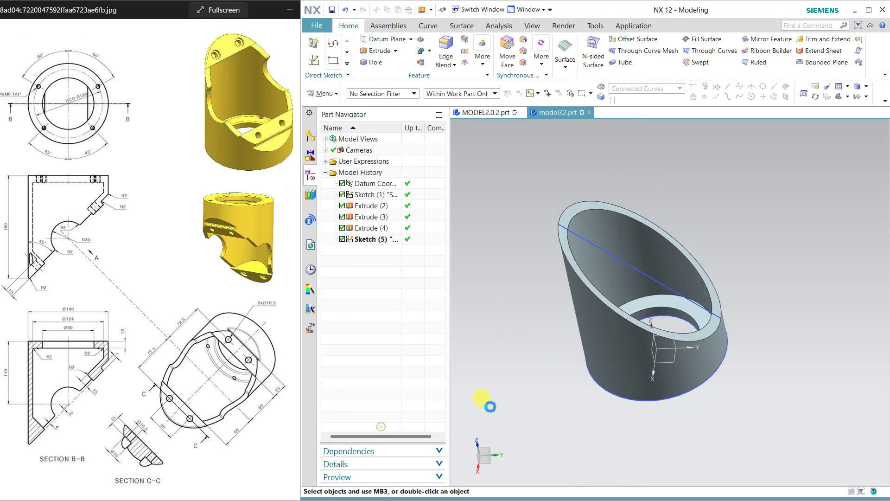
Step: Create a new sketch on the vertical datum plane facing the angled cut's side profile, with the Y-axis as horizontal reference
middle_drag(522, 325, 524, 415)
click(313, 59)
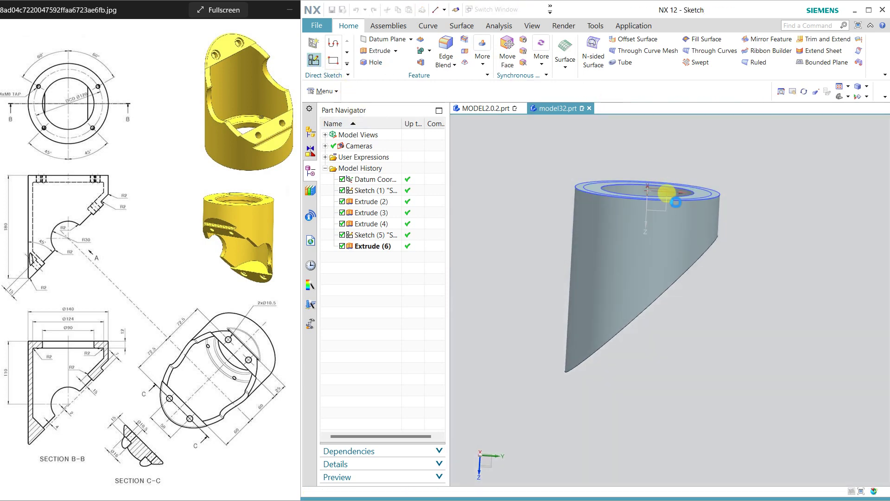
click(666, 213)
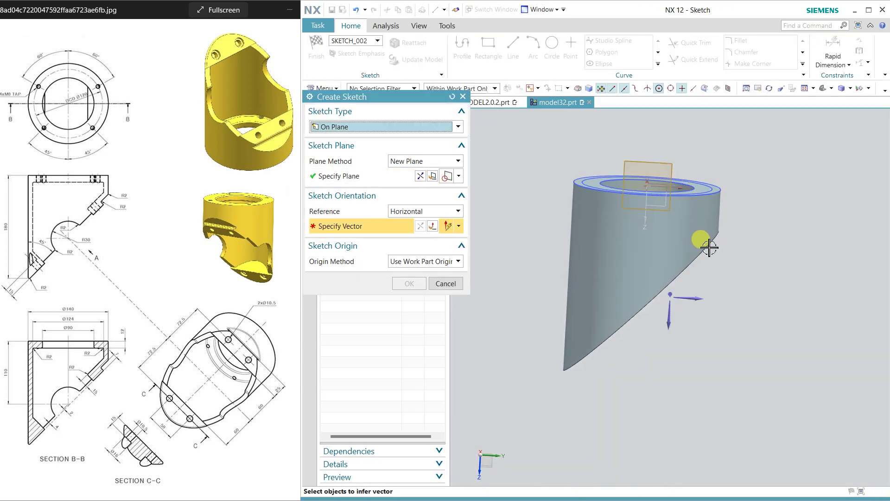
click(681, 293)
click(369, 177)
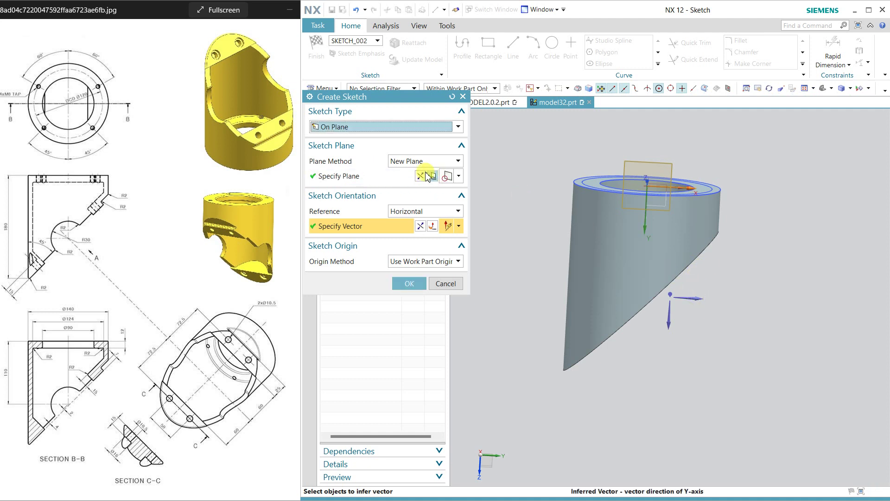
click(409, 283)
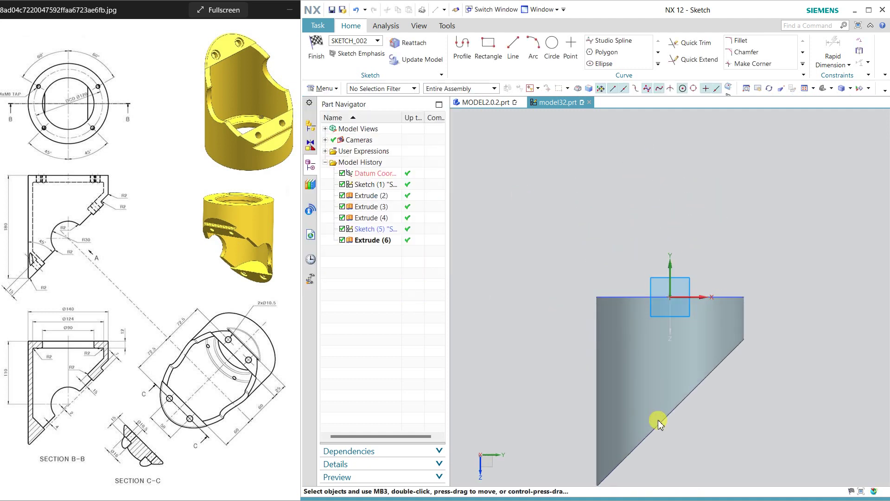
Step: Sketch a circle about 51 mm in diameter, centred near the middle of the slanted edge
scroll(641, 277, up, 2)
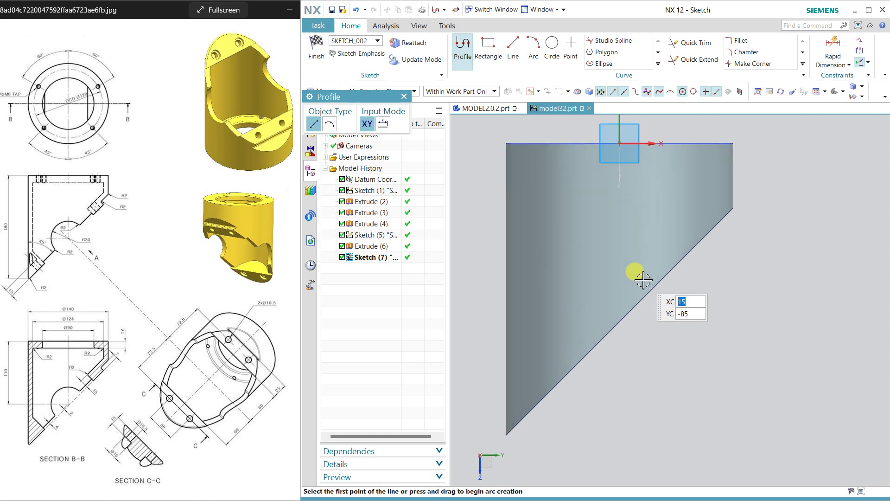
click(551, 47)
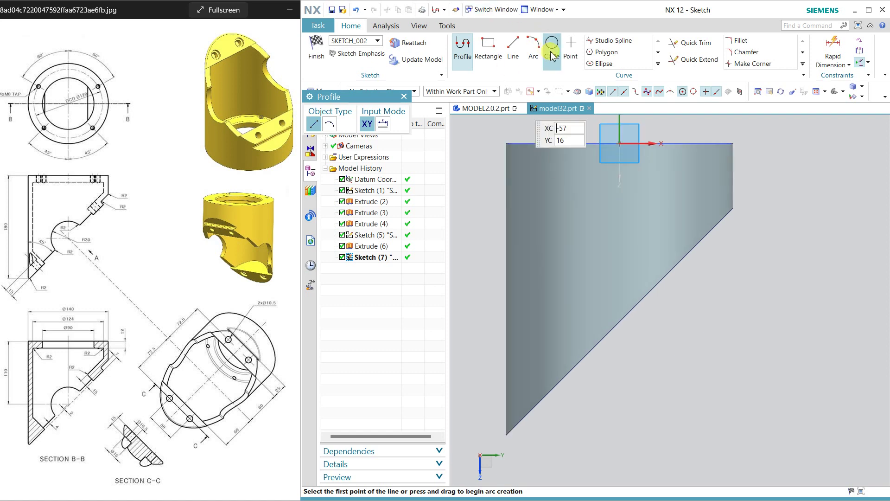
click(635, 292)
click(645, 335)
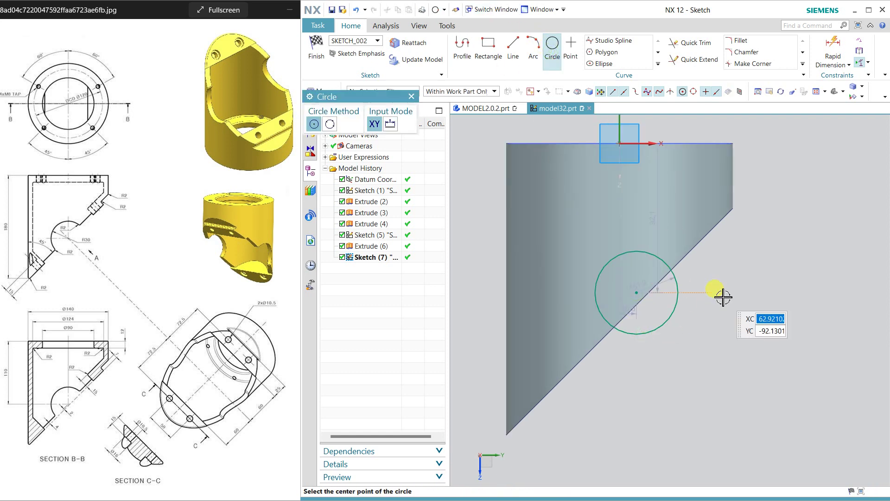
key(Escape)
Step: Set the circle's diameter to 60 mm
double_click(648, 284)
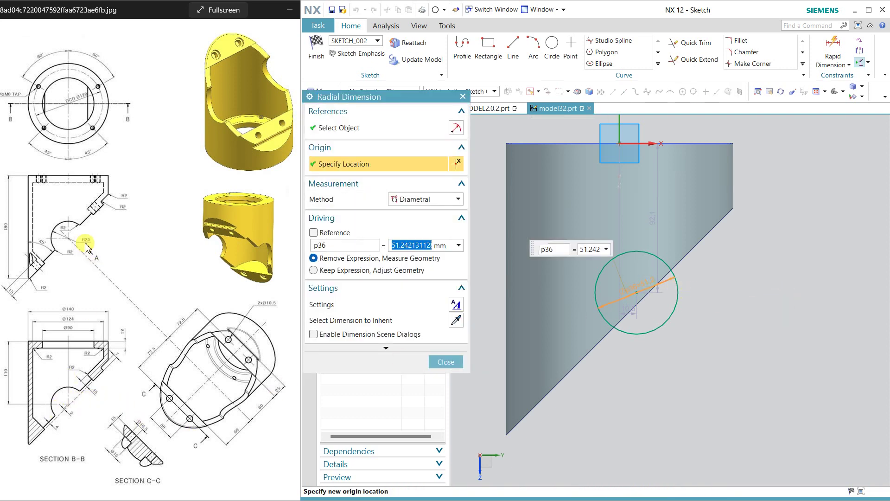
text(60)
key(Return)
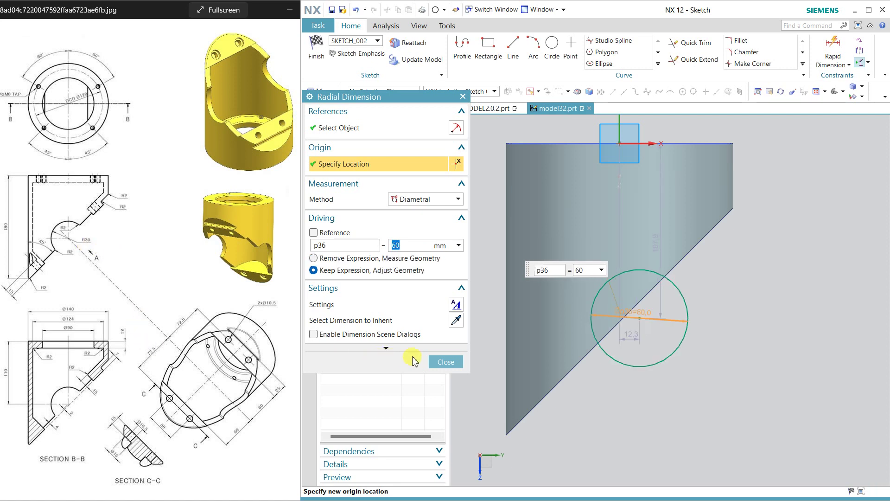
click(443, 361)
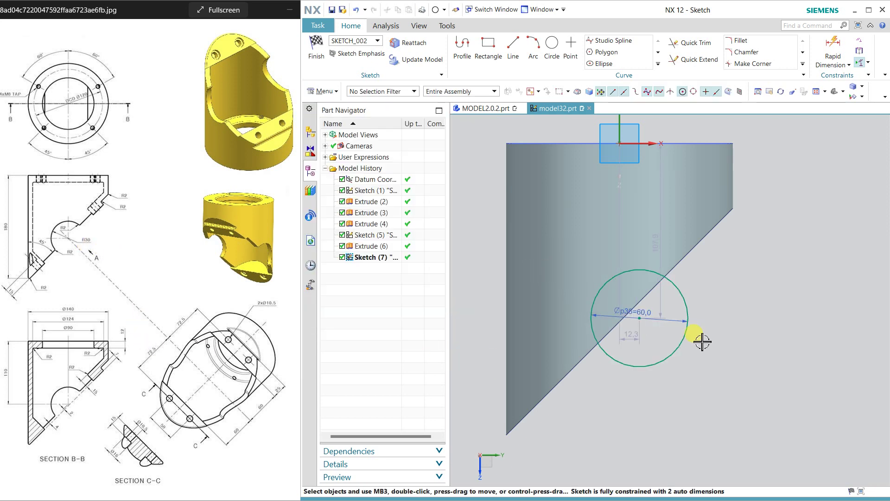
Step: Constrain the circle's centre onto the sketch's vertical axis
click(639, 318)
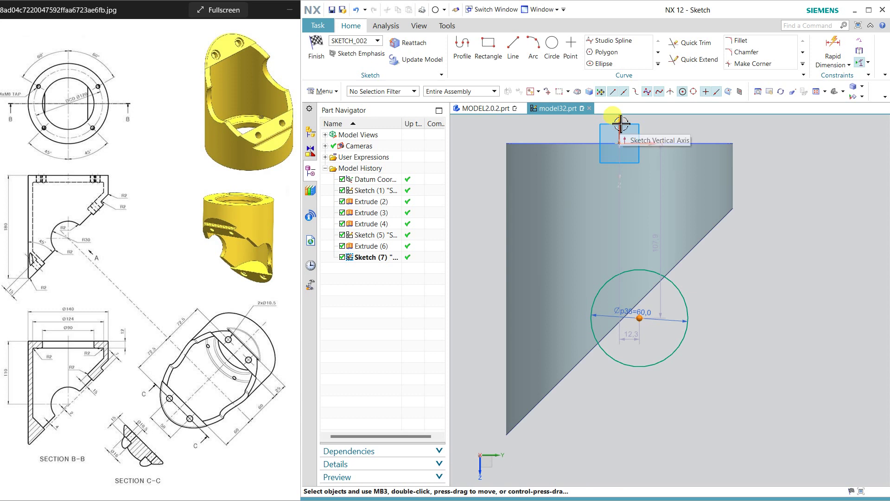
click(620, 125)
click(637, 106)
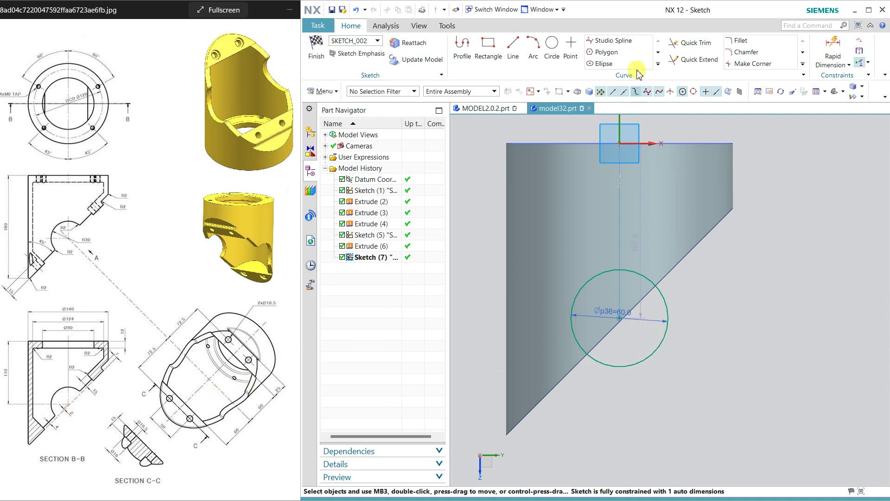
click(823, 44)
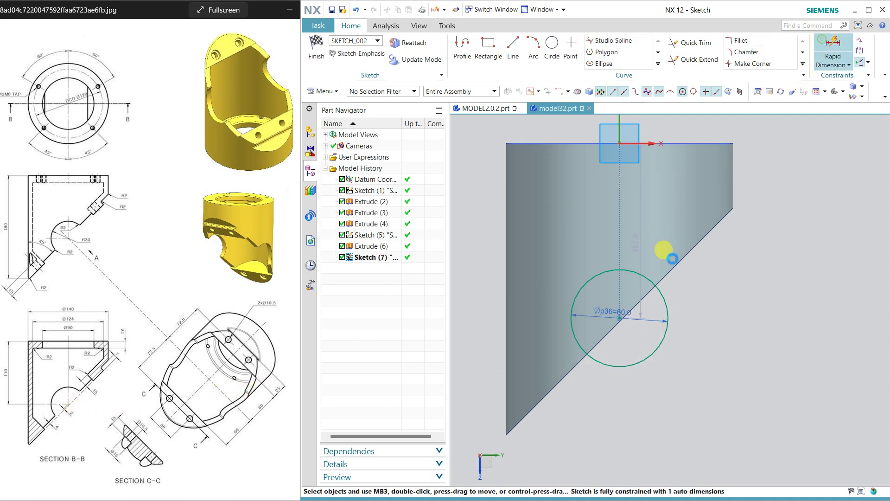
scroll(617, 287, up, 5)
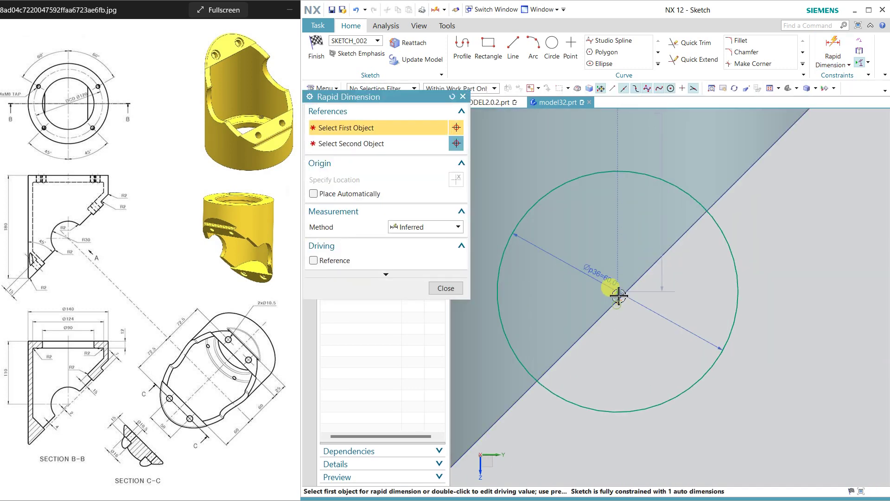
click(611, 297)
scroll(612, 301, up, 2)
scroll(612, 302, up, 3)
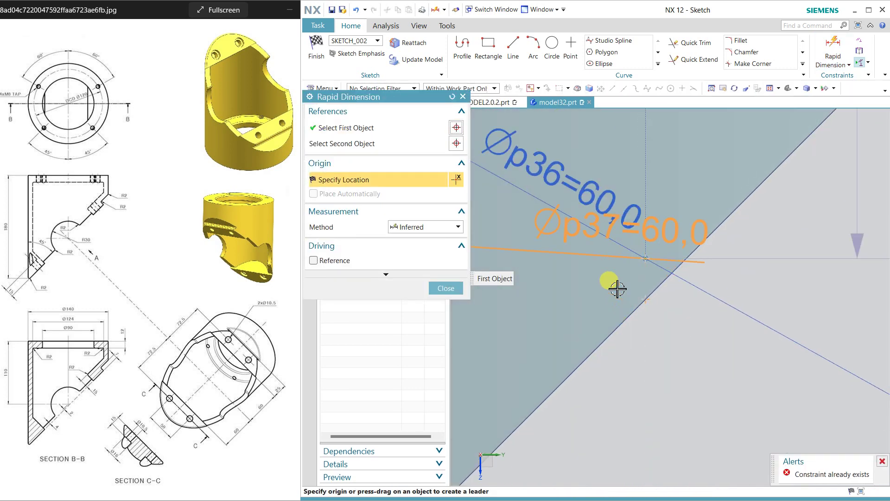
click(395, 139)
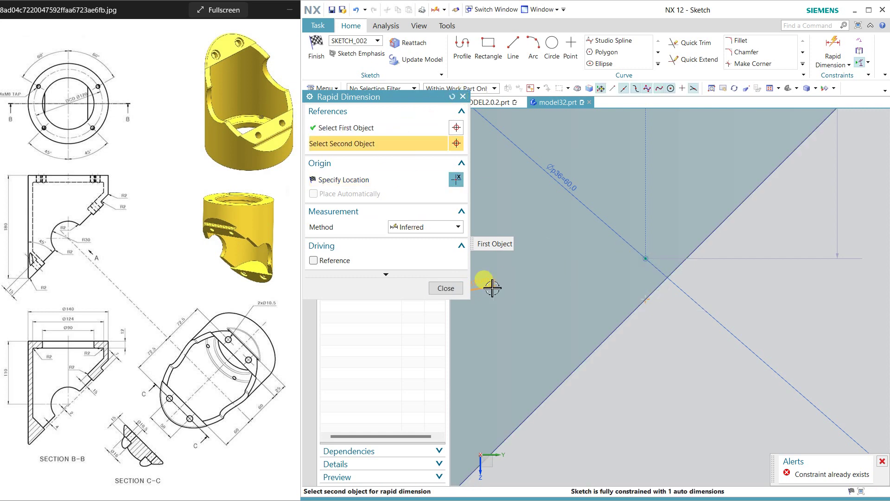
click(459, 287)
scroll(674, 288, up, 3)
scroll(671, 301, down, 5)
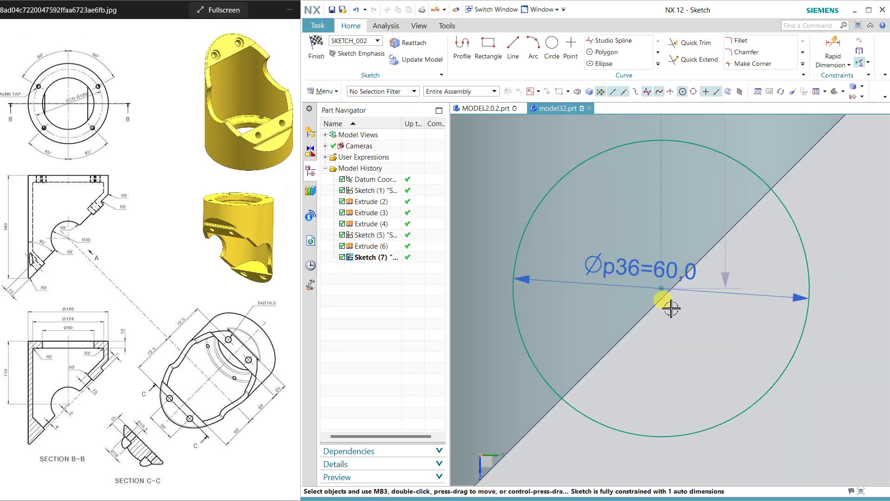
shift+middle_drag(699, 268, 685, 293)
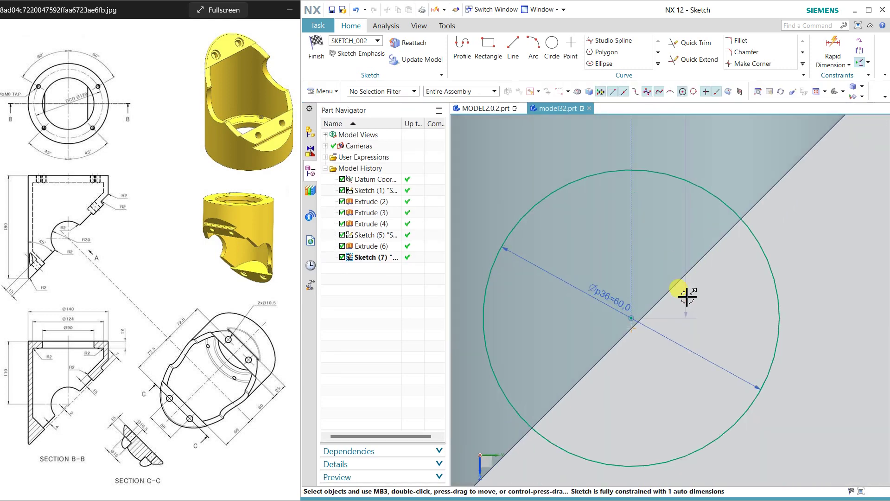
click(658, 66)
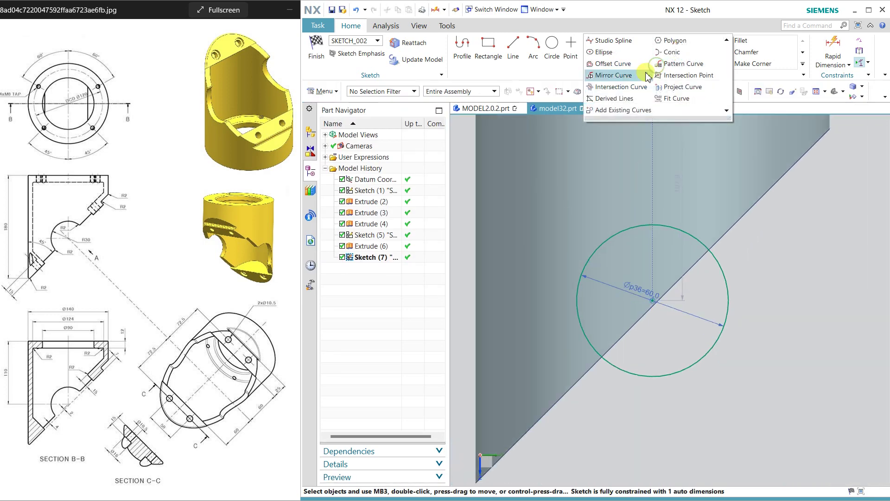
click(622, 64)
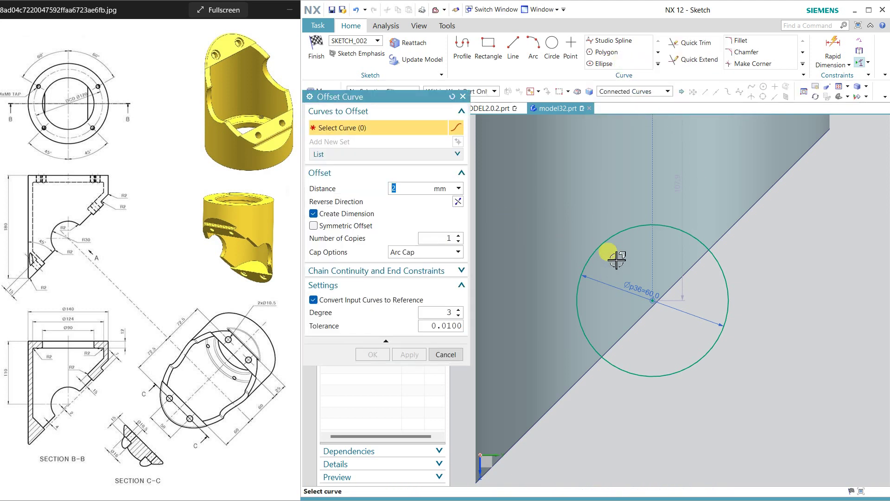
scroll(676, 285, up, 2)
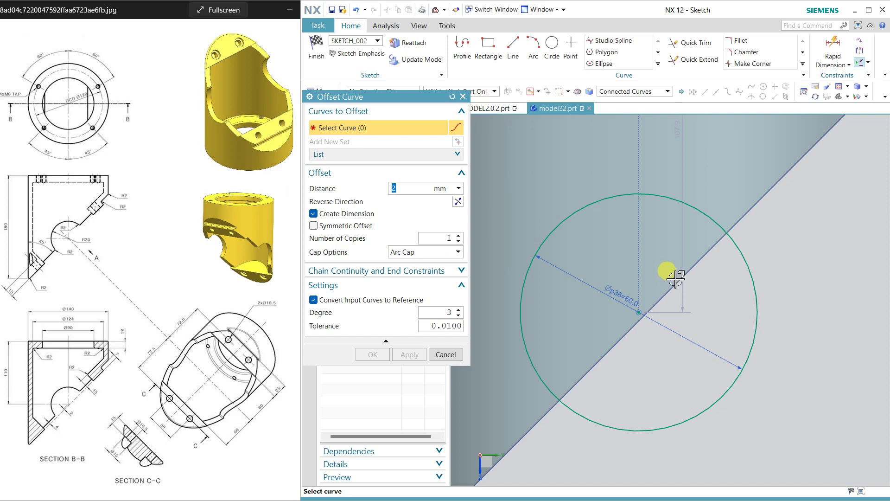
click(445, 356)
scroll(603, 330, down, 5)
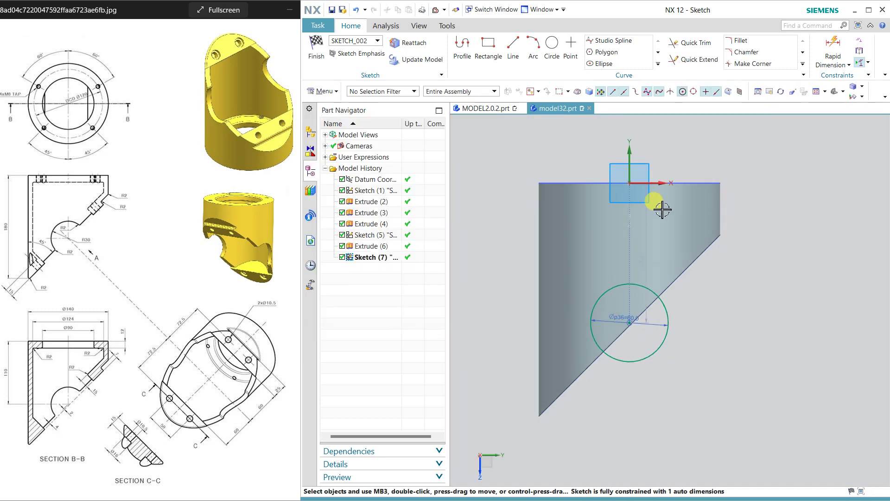
Step: Project the body's slanted cut edge into the active sketch as associative curves
click(657, 55)
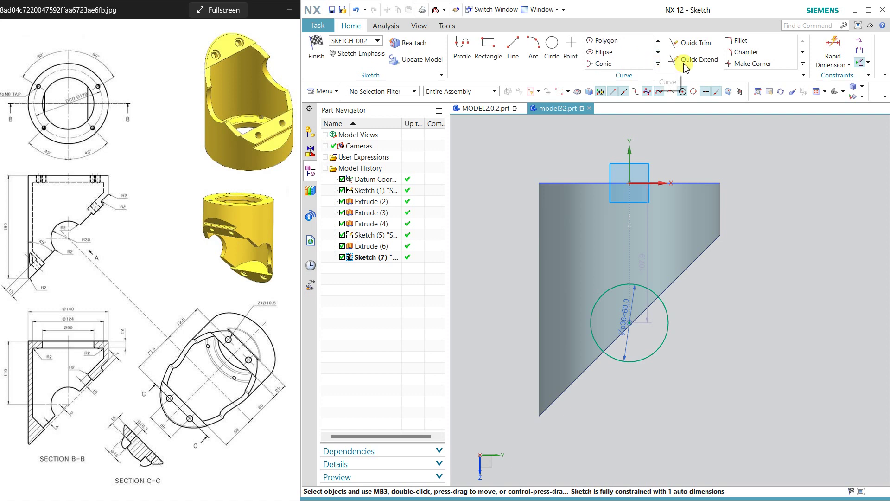
click(658, 64)
click(672, 91)
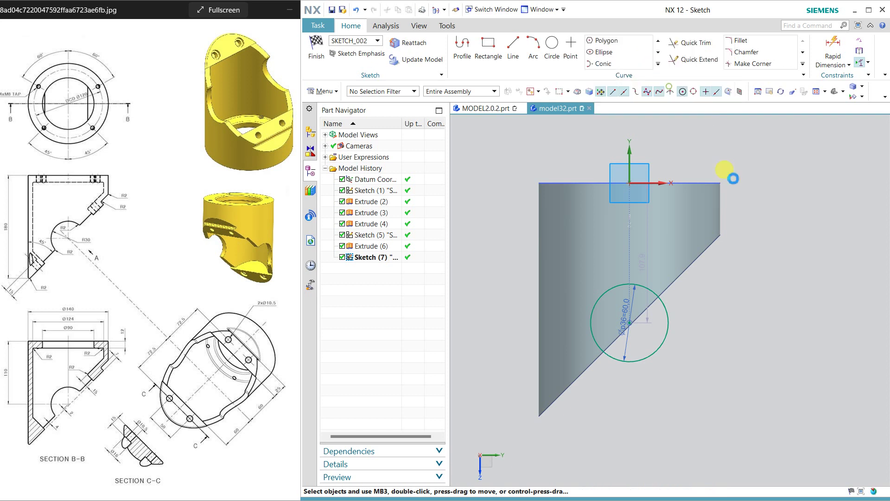
click(680, 276)
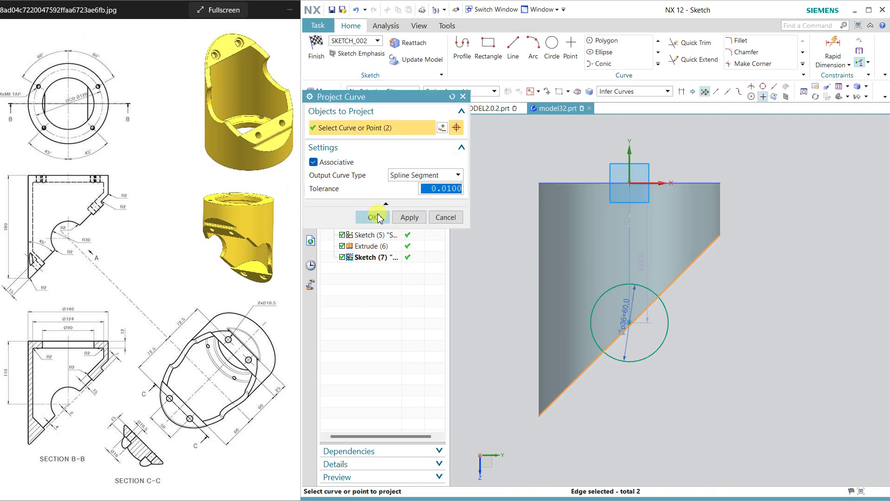
click(375, 216)
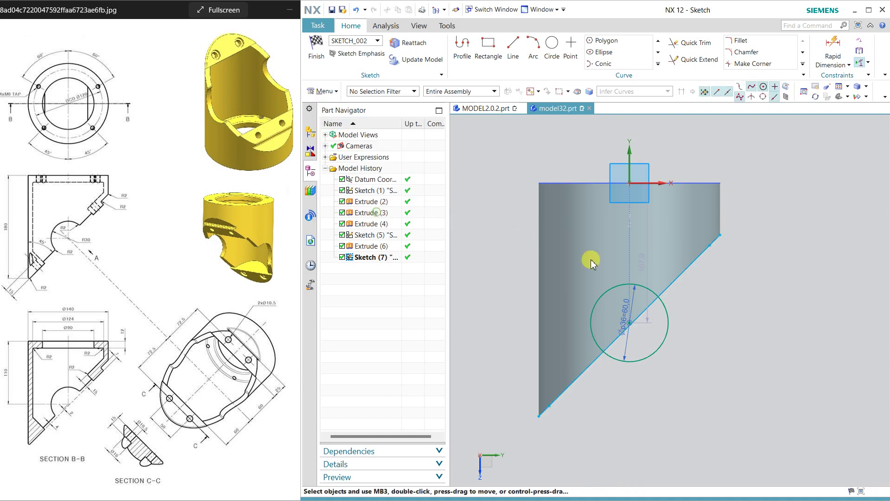
Step: Offset the projected slanted edge by 2 mm towards the inside of the body
click(657, 52)
click(612, 64)
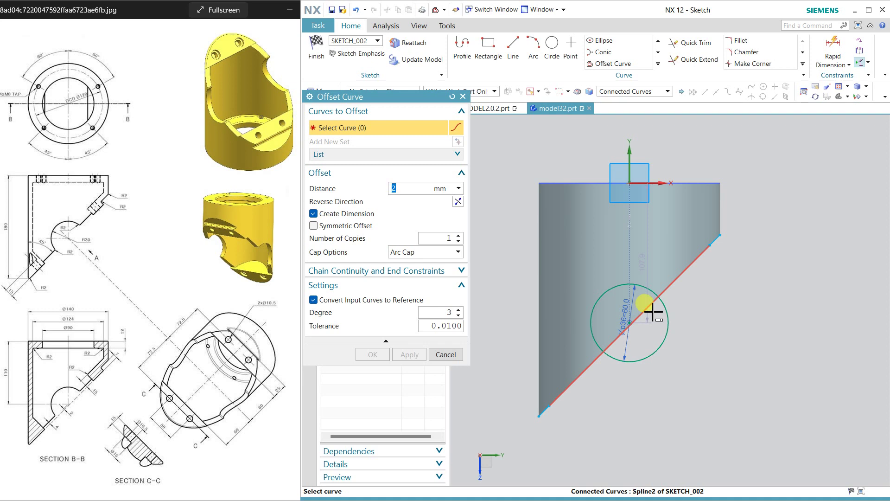
scroll(653, 315, down, 1)
click(675, 283)
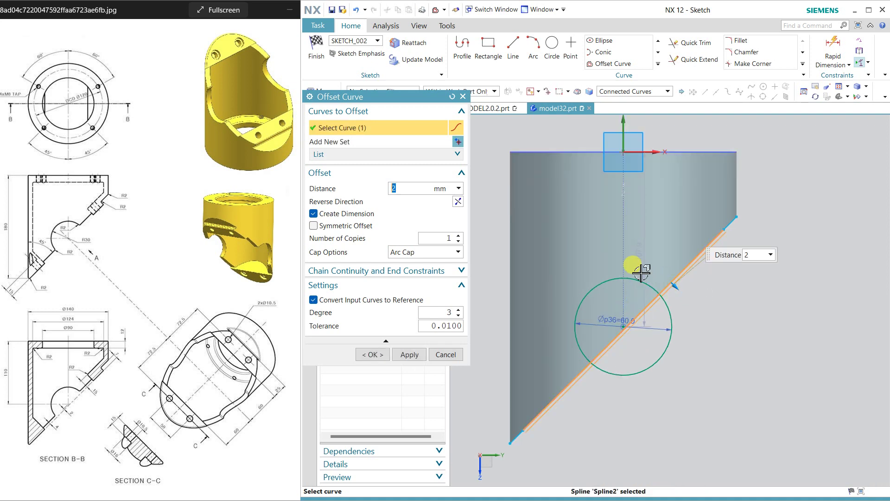
click(459, 203)
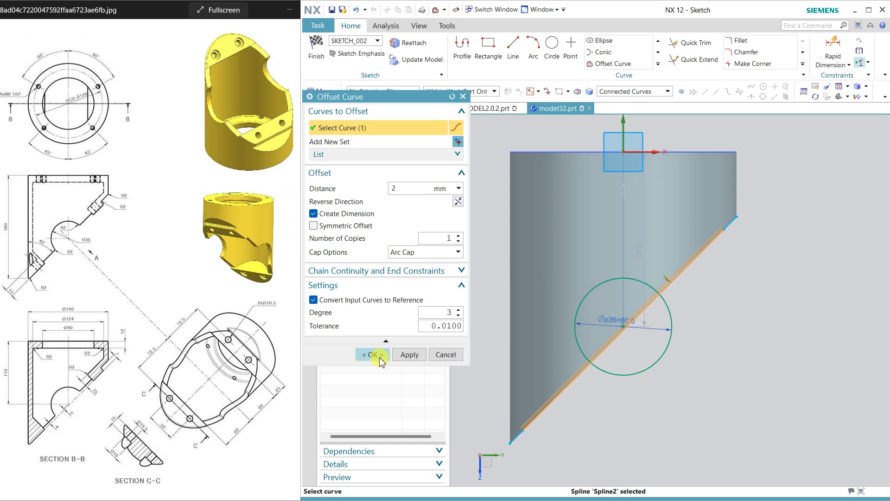
click(373, 355)
Step: Constrain the circle's centre onto the inner offset line and finish the sketch
scroll(598, 325, down, 4)
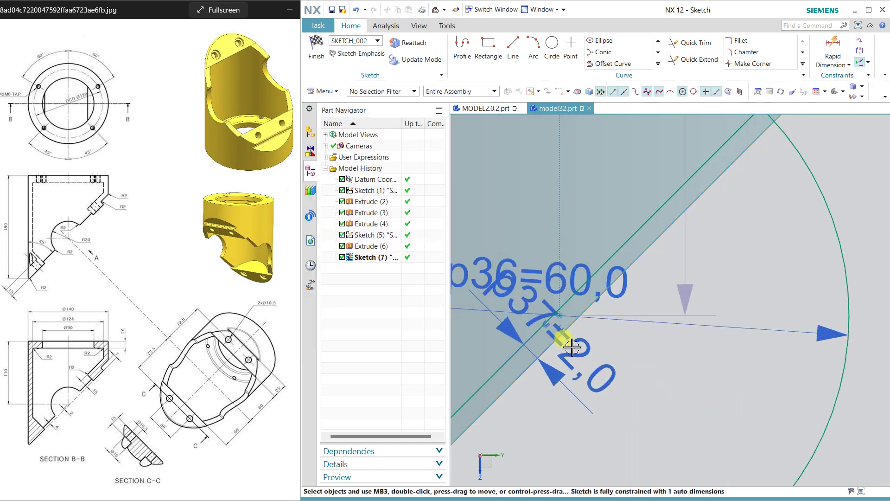
scroll(544, 345, down, 2)
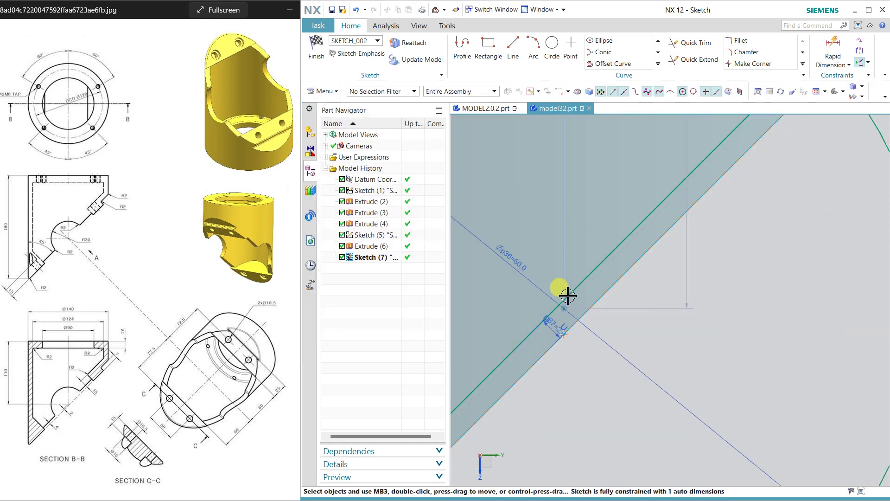
click(558, 303)
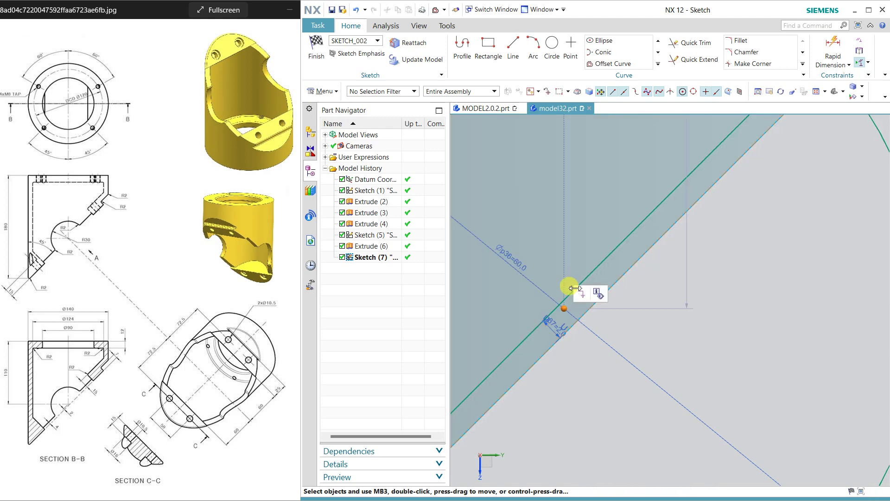
click(569, 297)
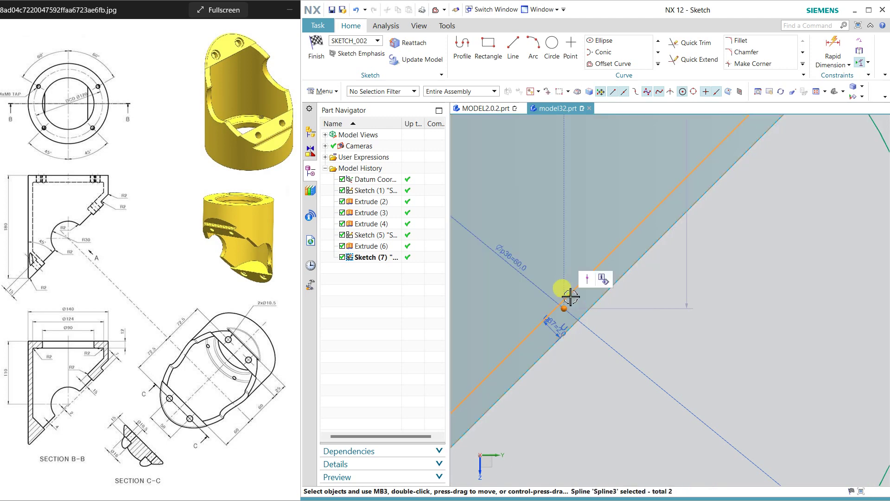
click(586, 279)
scroll(602, 327, up, 5)
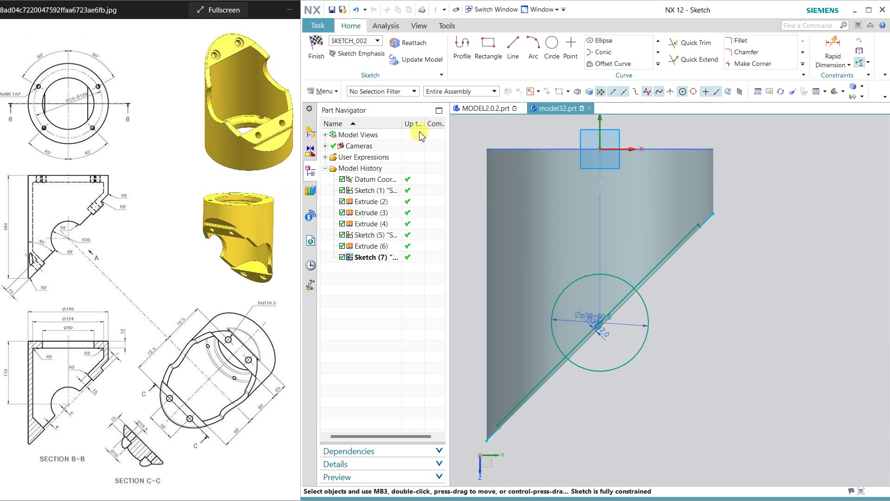
click(316, 46)
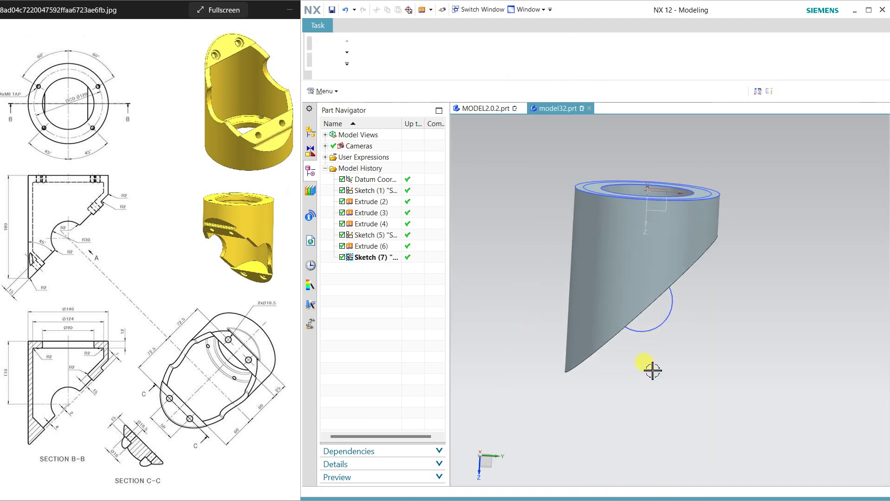
Step: Extrude the 60 mm circle with a symmetric value of 180 mm and subtract it from the body
mouse_move(652, 371)
middle_down()
mouse_move(646, 273)
mouse_move(592, 199)
middle_up()
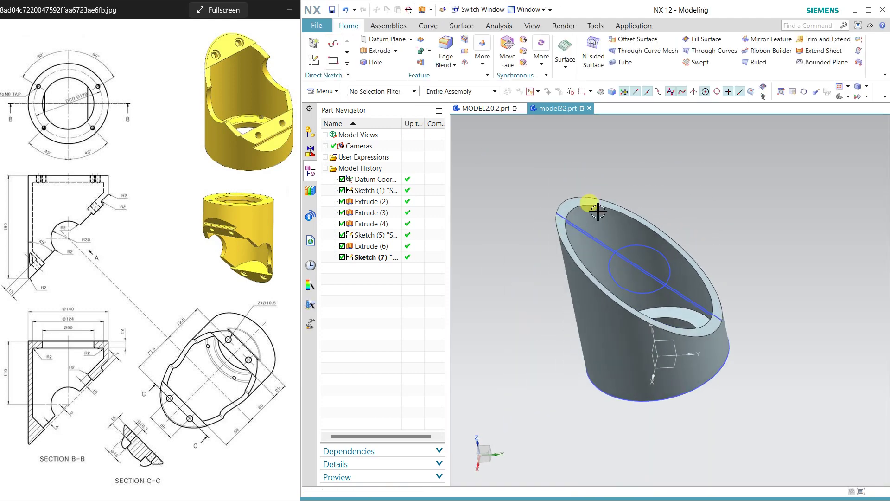
click(379, 52)
click(643, 238)
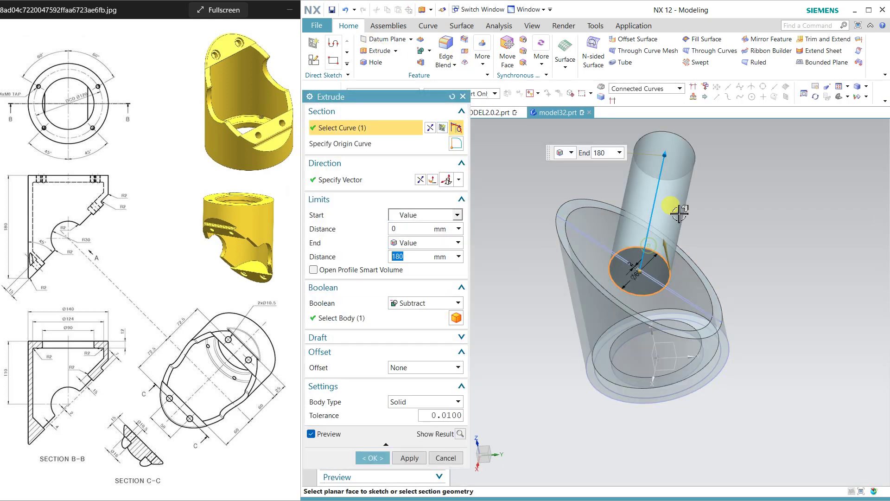
click(411, 242)
click(414, 263)
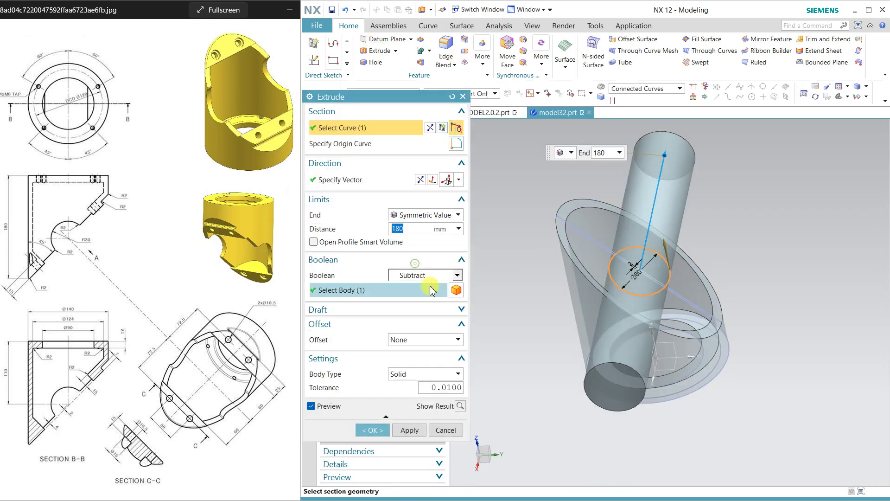
click(377, 431)
middle_drag(519, 332, 507, 318)
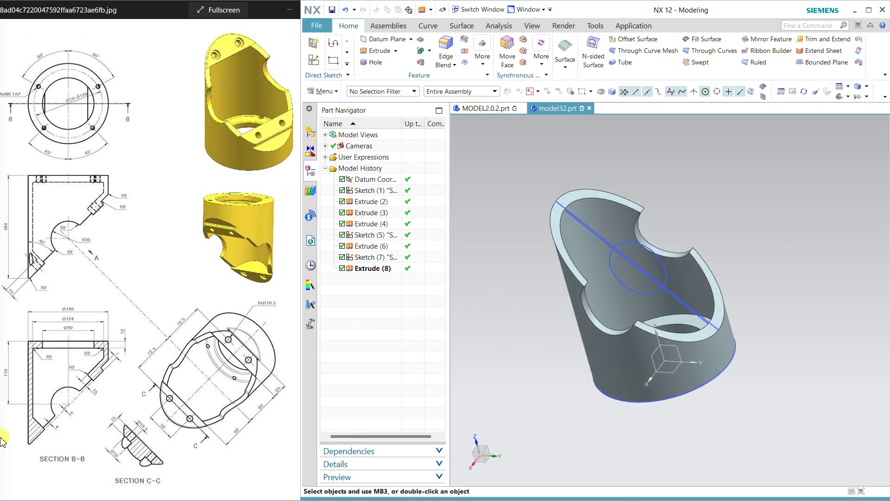
Step: Create a new sketch on the vertical datum plane facing the side profile, with the Y-axis as horizontal reference
middle_drag(473, 262, 514, 306)
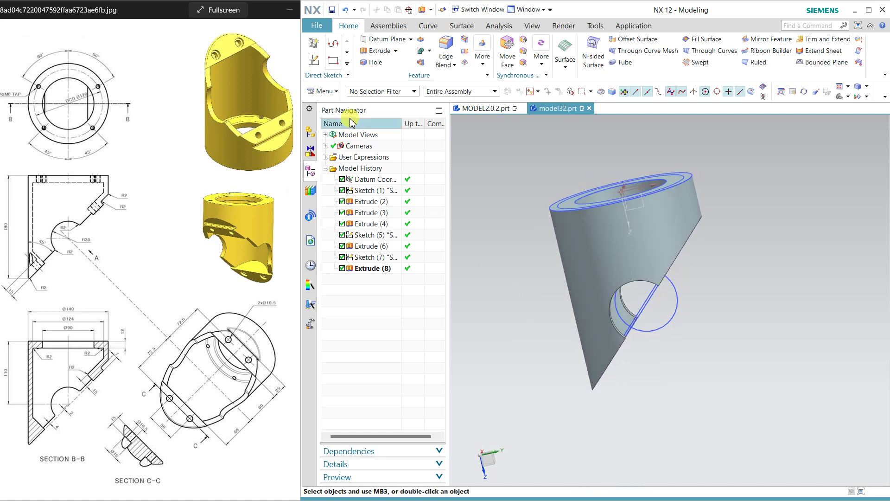
click(314, 59)
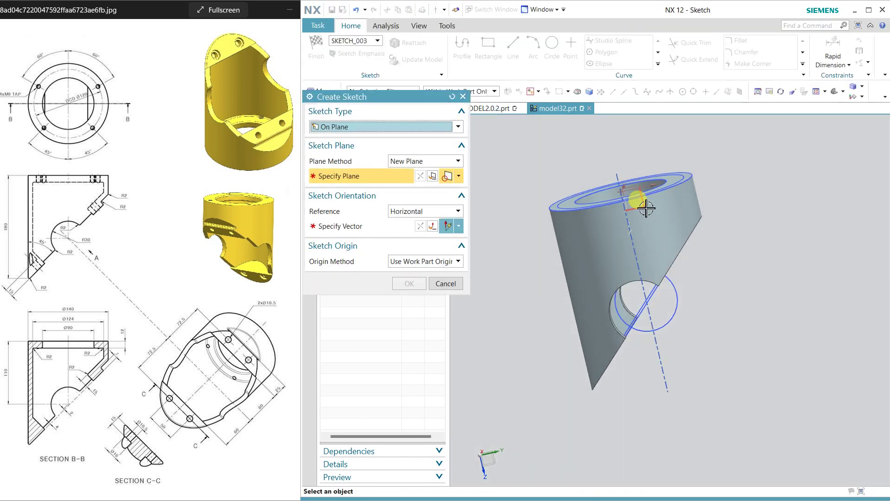
click(642, 204)
click(700, 293)
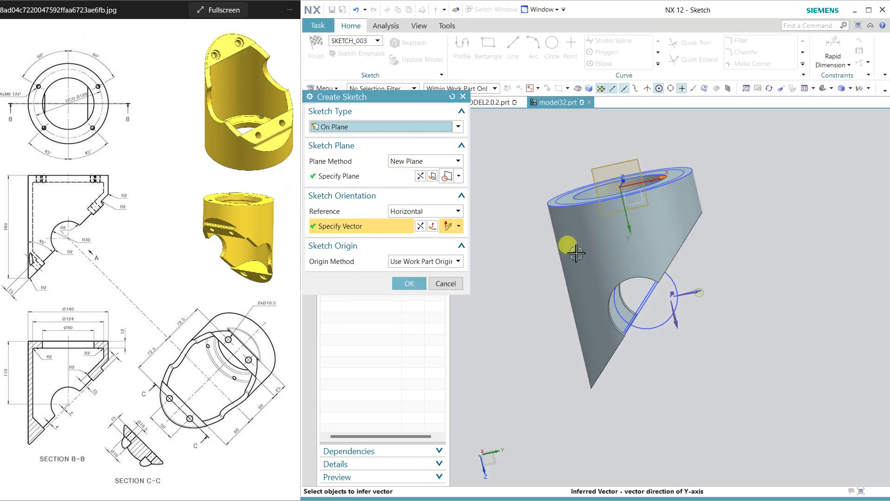
click(410, 284)
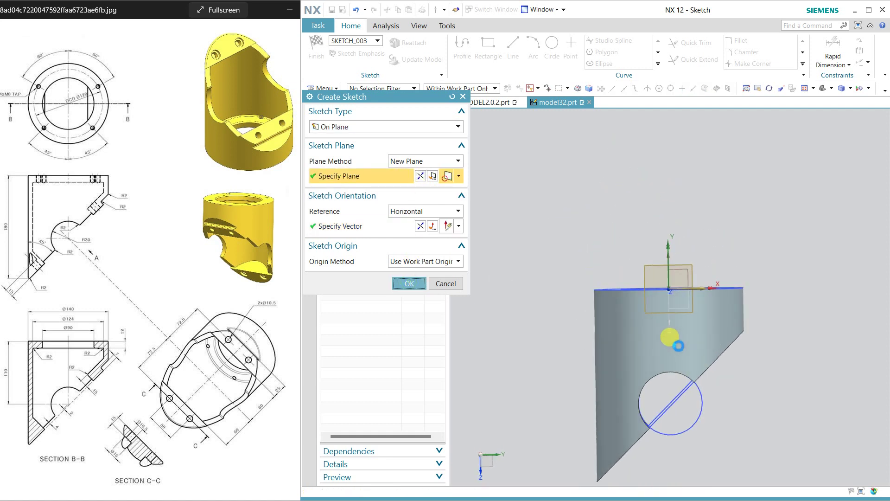
Step: Sketch a closed right triangle at the body's pointed lower tip, with perpendicular sides about 37.8 mm long, one along the slanted edge
scroll(649, 258, up, 5)
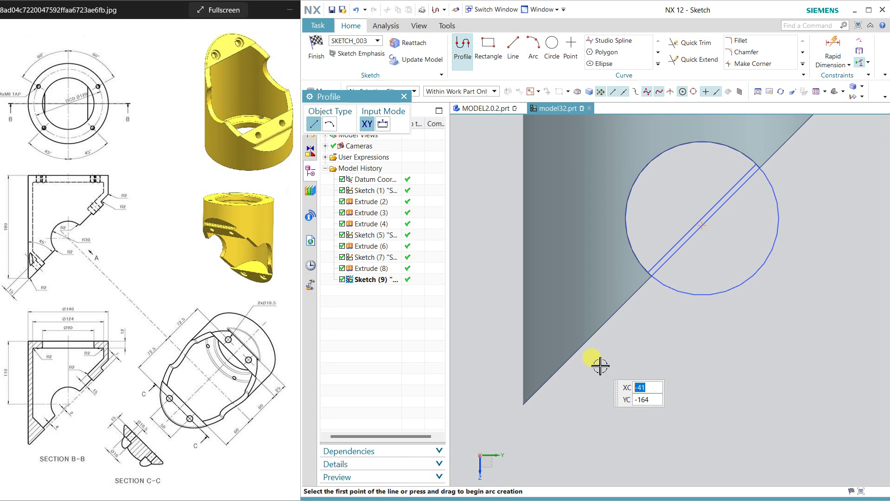
click(523, 405)
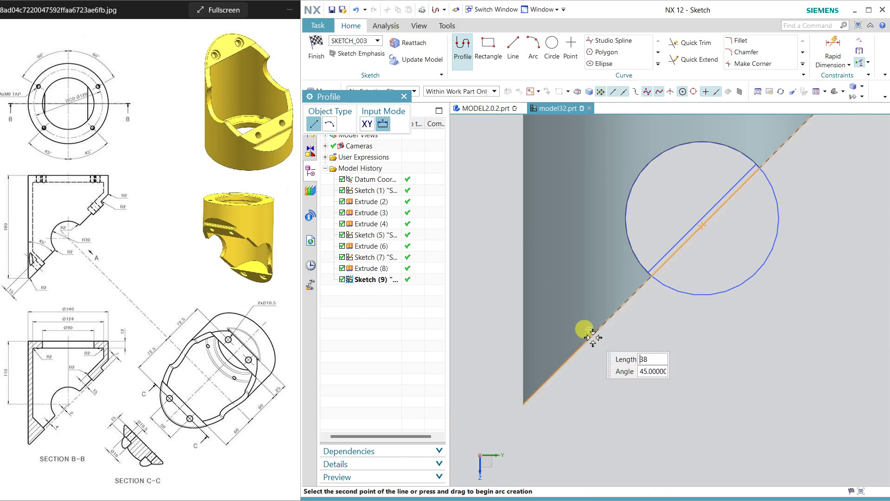
click(592, 337)
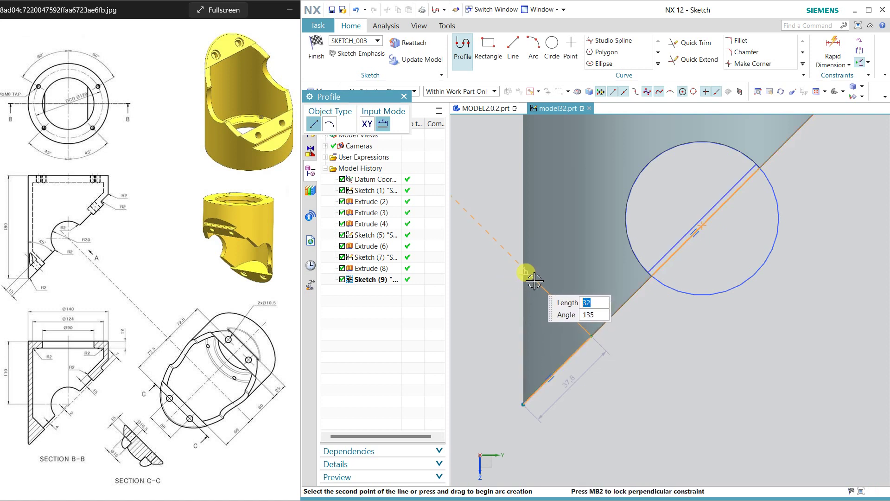
click(524, 268)
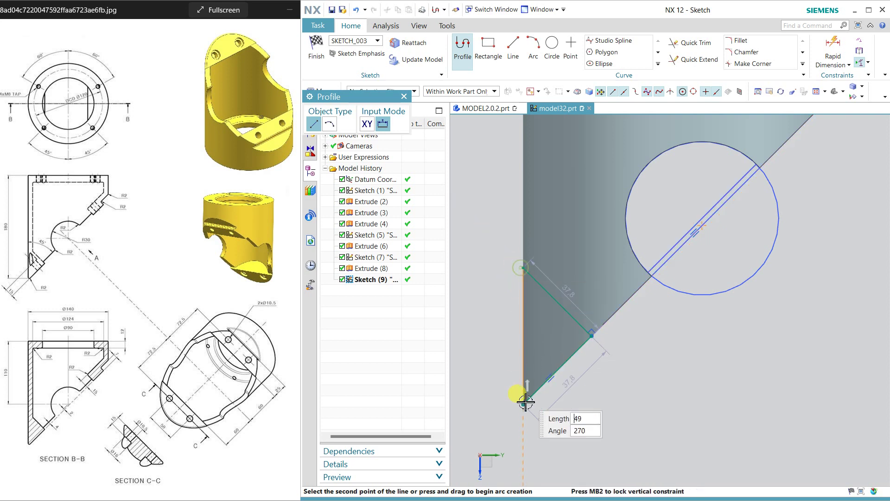
click(524, 404)
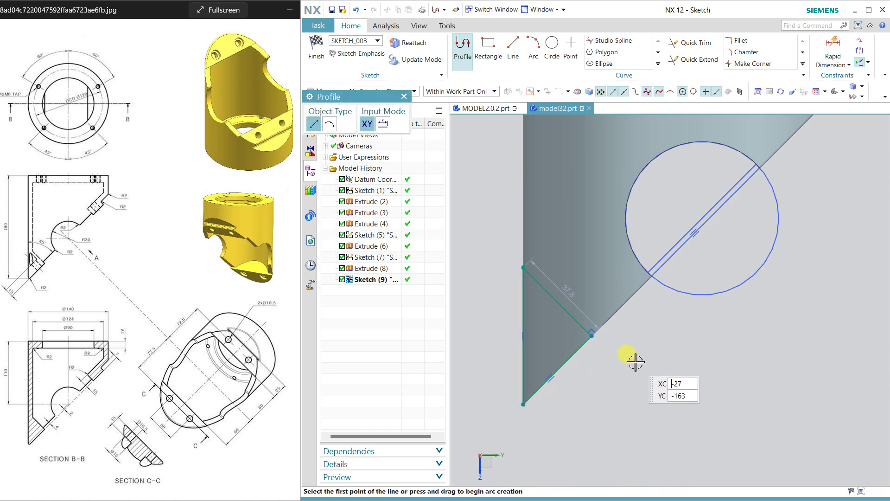
key(Escape)
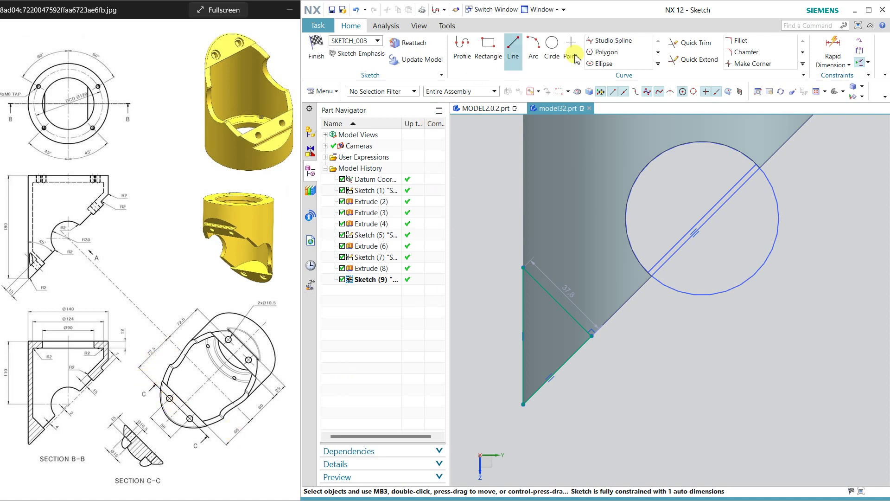
Step: Dimension the distance from the circle's centre to the triangle's perpendicular side as 60 mm and finish the sketch
click(832, 49)
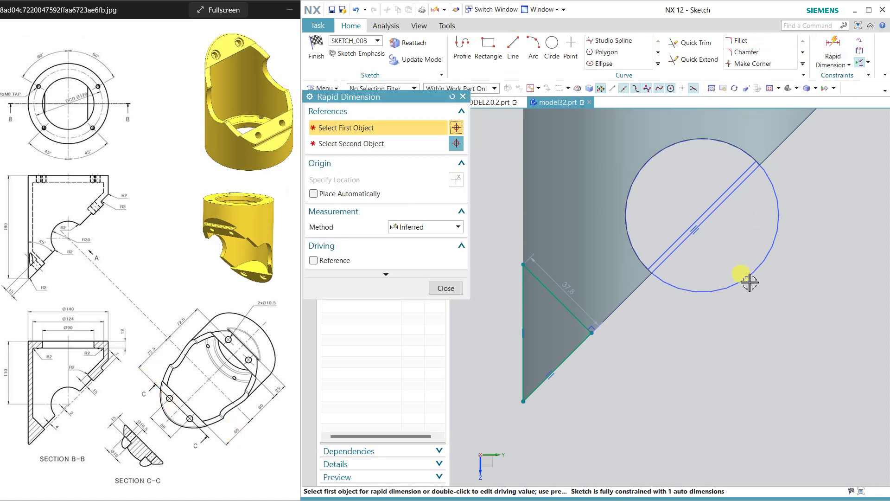
click(703, 215)
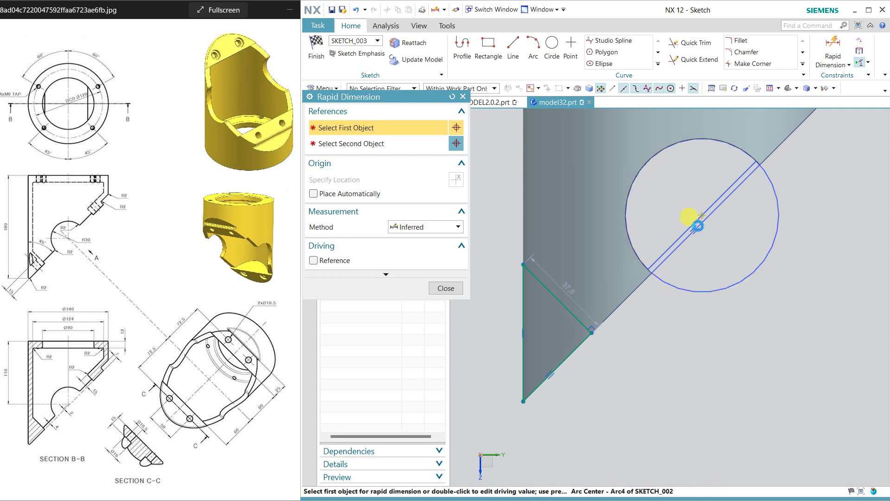
click(579, 320)
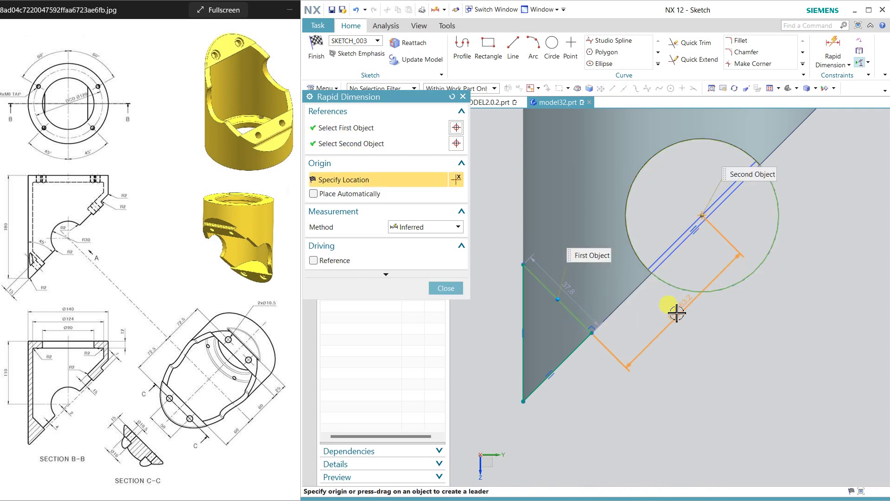
click(669, 342)
text(60)
key(Return)
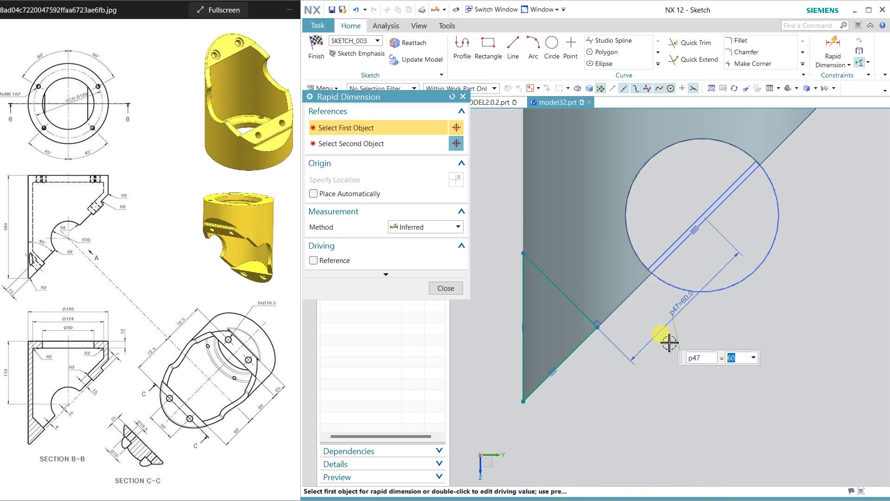
click(445, 289)
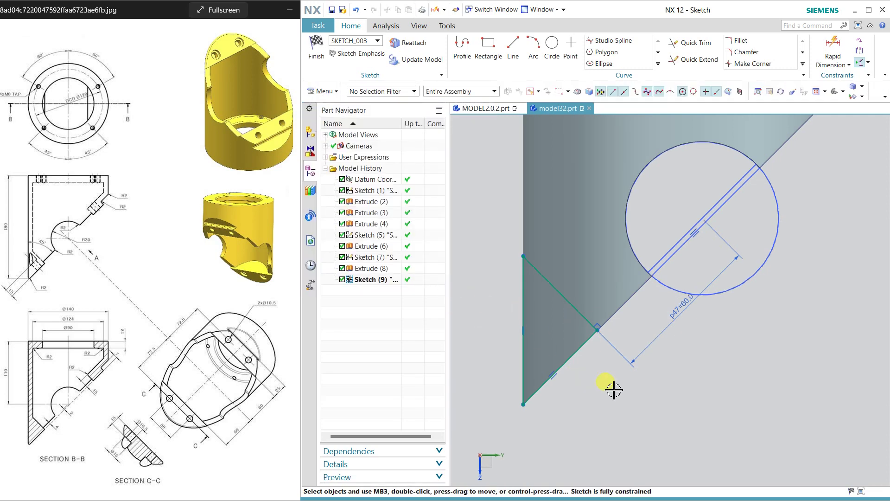
click(314, 51)
Step: Extrude the triangular profile with a symmetric value of 65 mm and no Boolean, creating a separate body
mouse_move(689, 371)
middle_down()
mouse_move(672, 285)
mouse_move(582, 371)
mouse_move(581, 210)
middle_up()
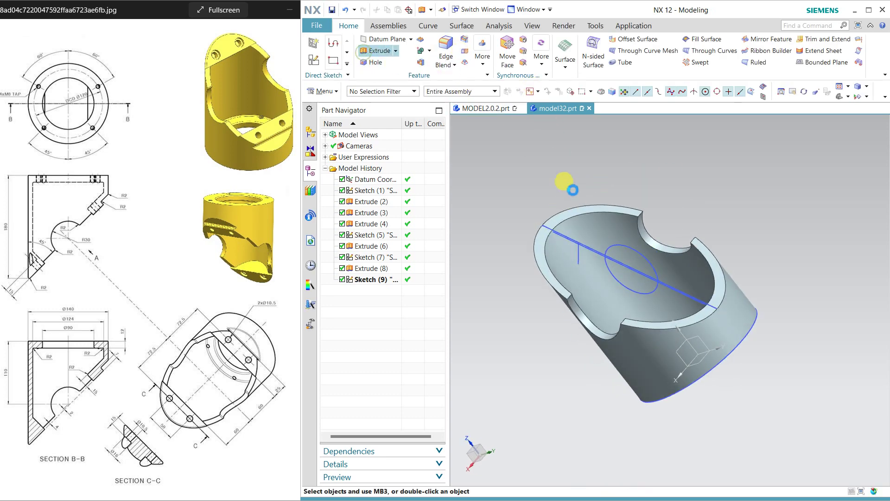
click(577, 250)
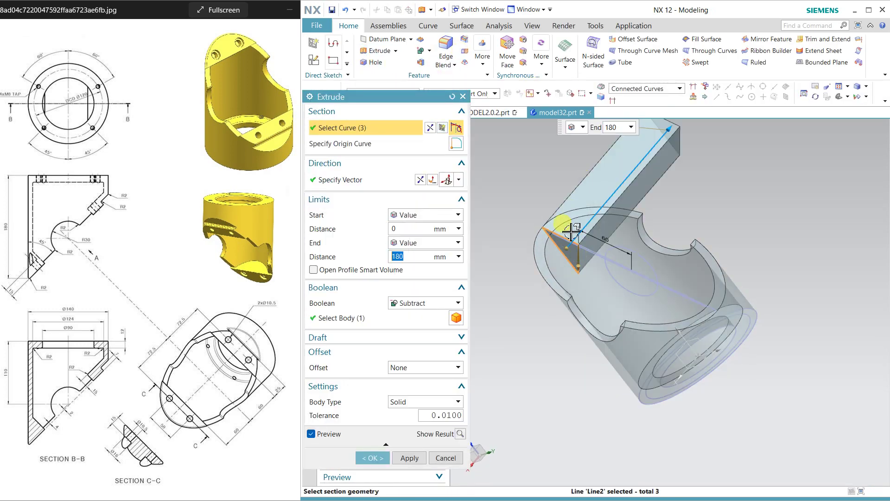
click(418, 239)
click(410, 203)
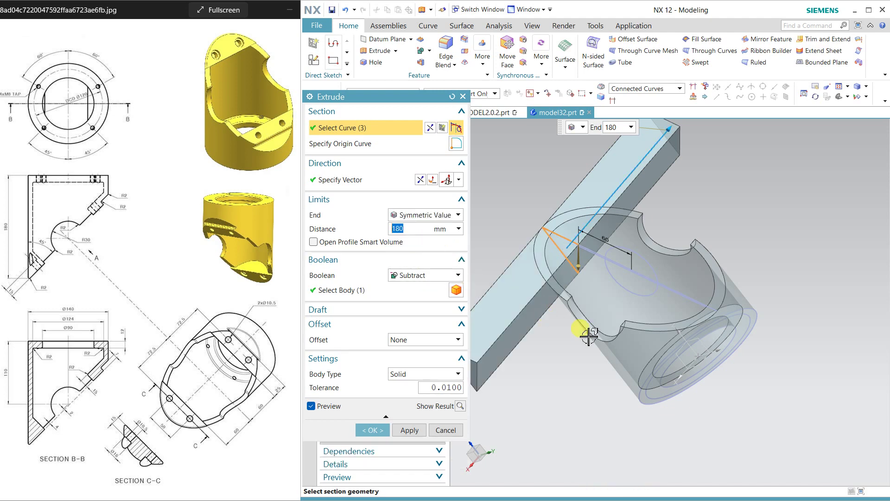
middle_drag(583, 332, 725, 211)
drag(730, 183, 624, 194)
middle_drag(598, 325, 591, 344)
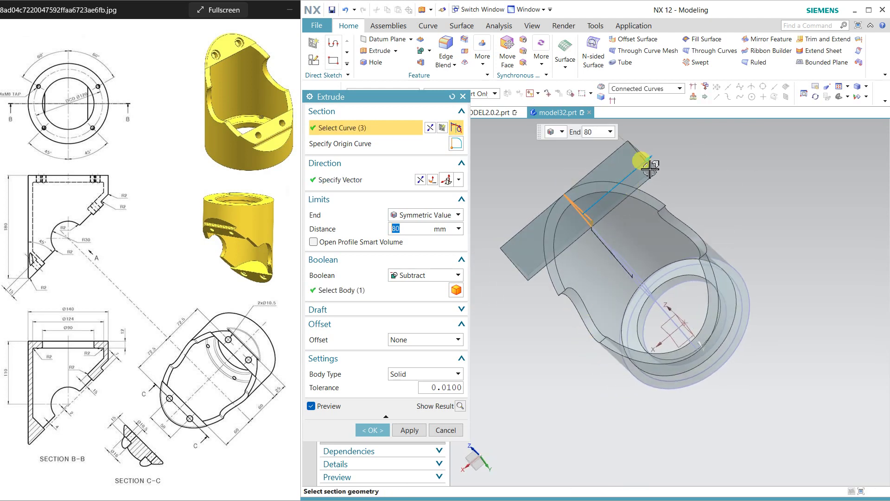
drag(639, 159, 633, 169)
click(439, 275)
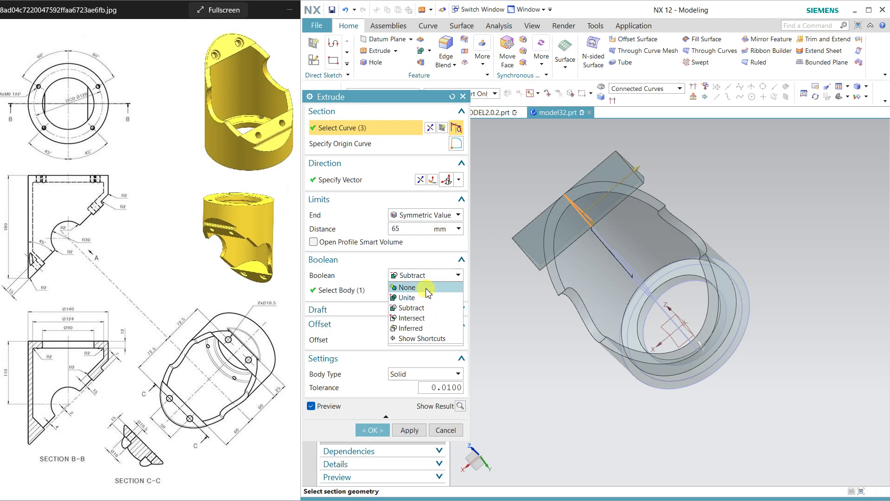
click(427, 287)
click(379, 418)
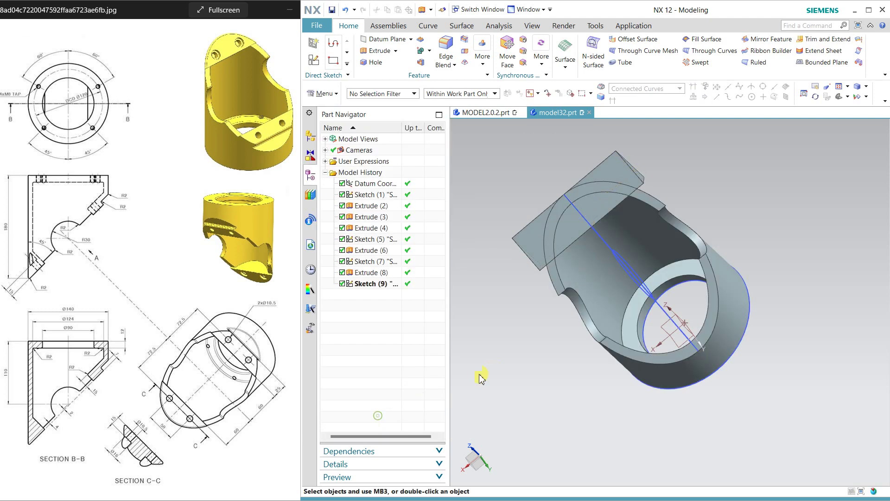
Step: Move the two slanted rim faces on either side of the circular cutout by -4 mm using Move Face
middle_drag(514, 343, 532, 307)
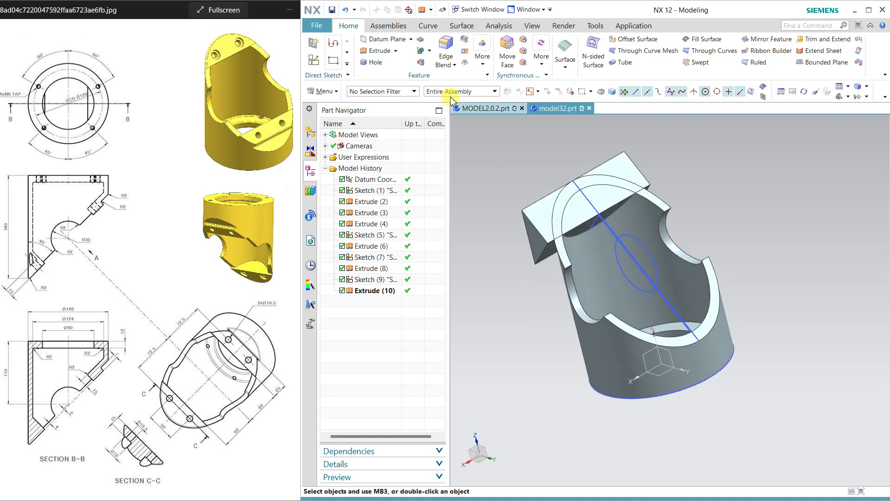
click(507, 50)
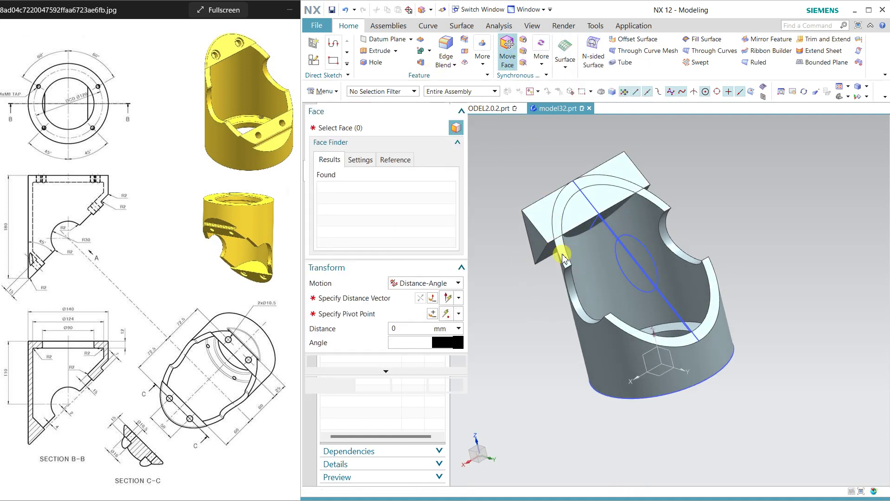
click(562, 246)
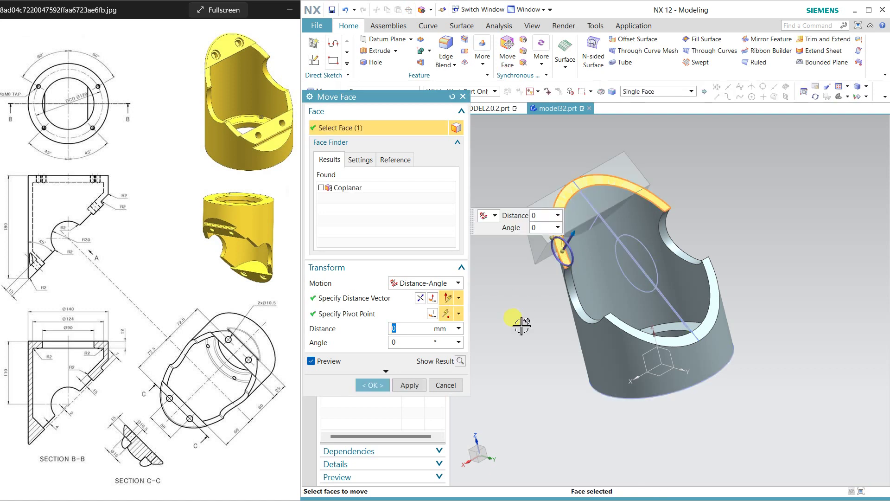
double_click(407, 324)
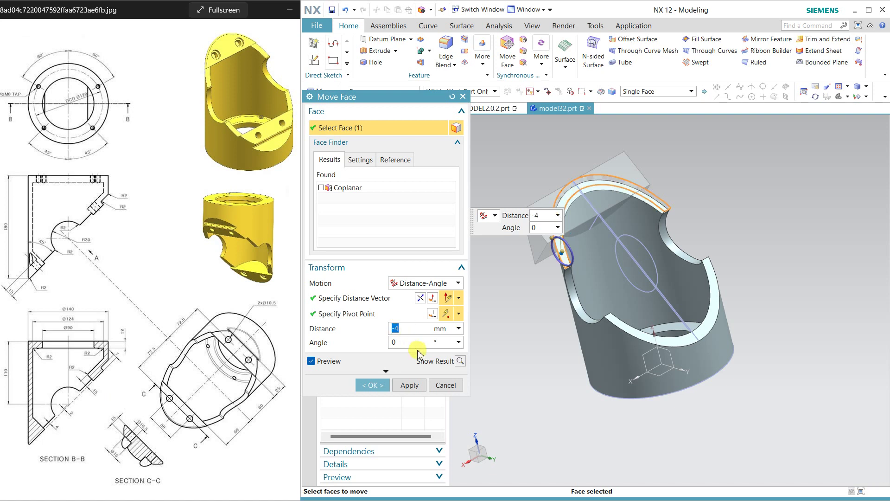
click(410, 385)
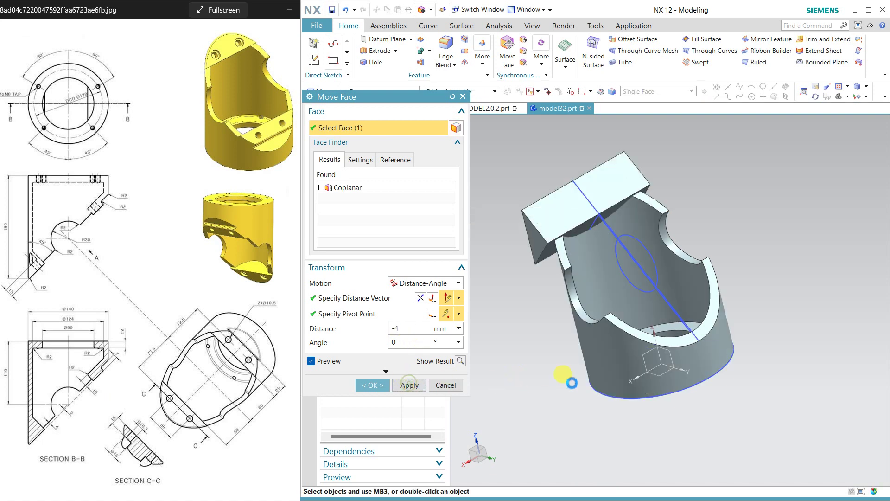
click(618, 330)
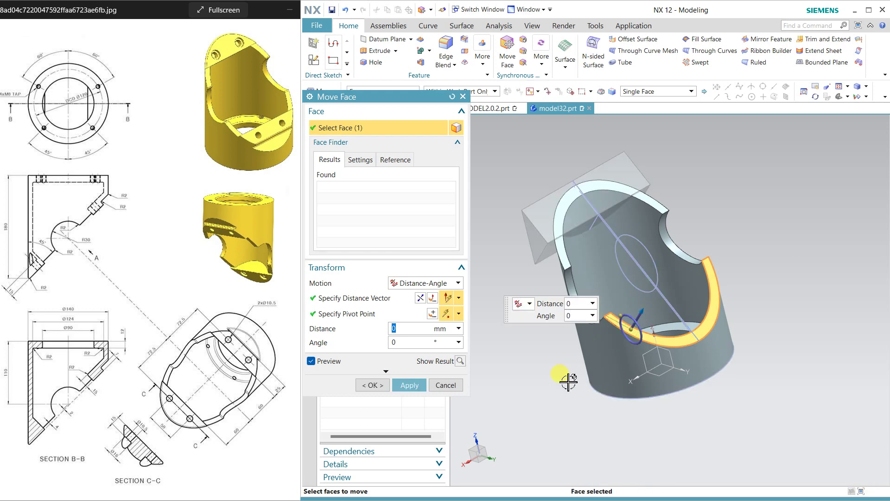
click(560, 374)
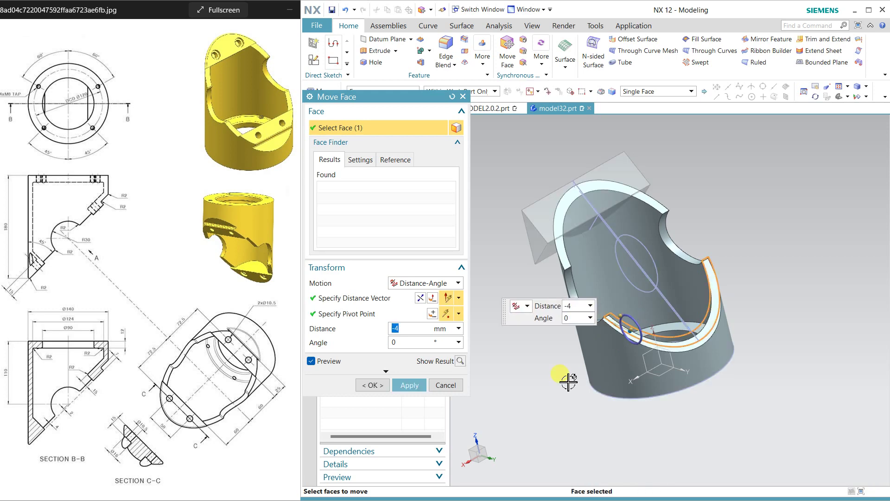
click(371, 385)
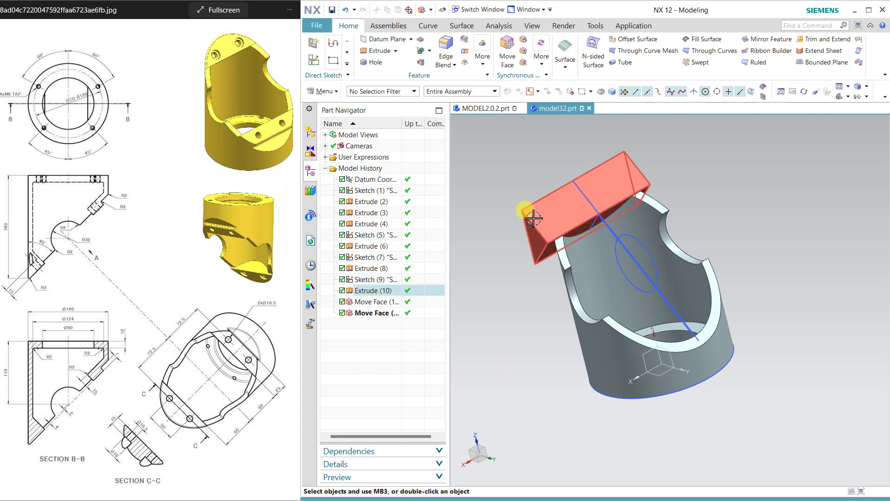
Step: Reorder the triangular extrude after both Move Face features and change its Boolean to Unite with the cylindrical body
drag(366, 292, 362, 321)
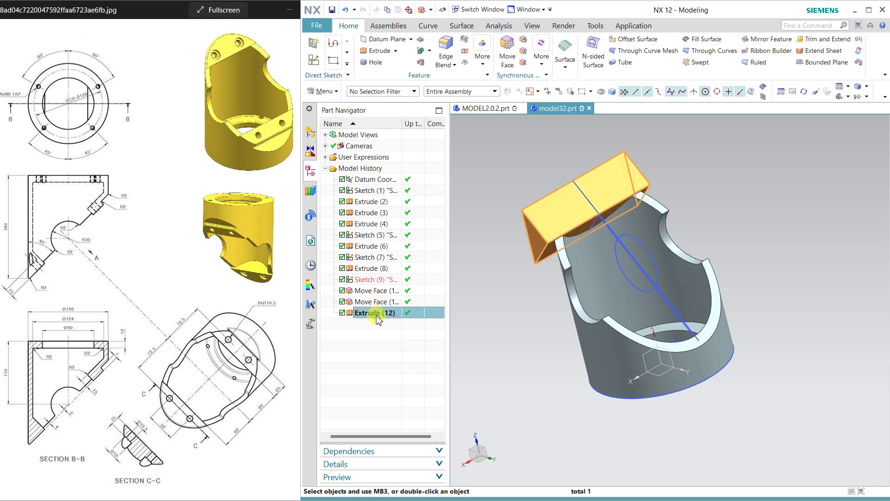
double_click(376, 313)
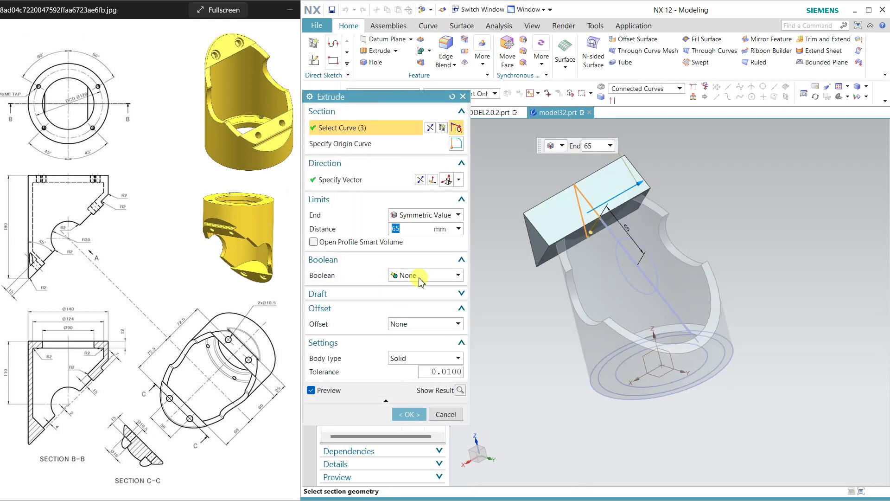
click(417, 275)
click(403, 294)
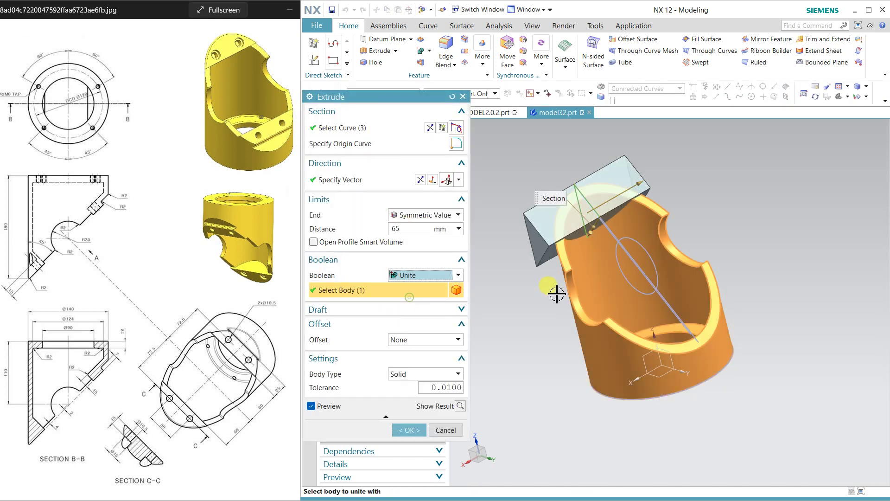
click(414, 430)
Step: Create a new sketch on the vertical datum plane facing the side profile, using a horizontal reference and the work part origin
middle_drag(533, 342, 502, 433)
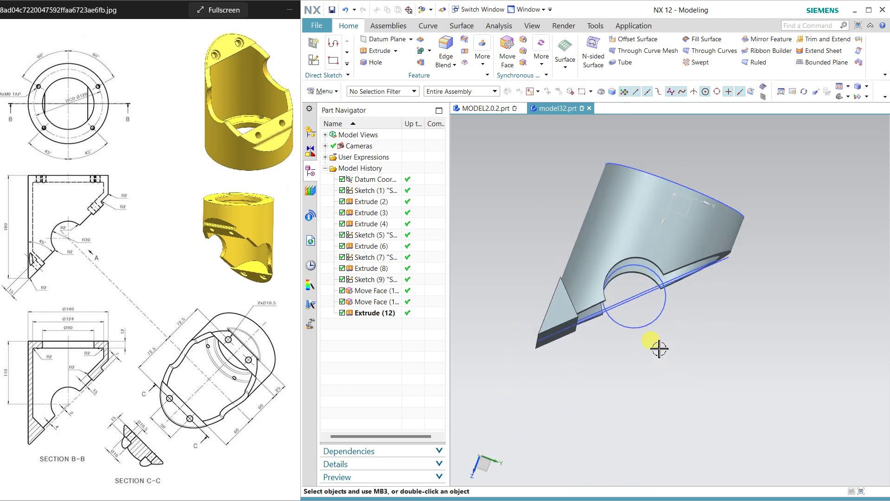
middle_drag(660, 361, 639, 349)
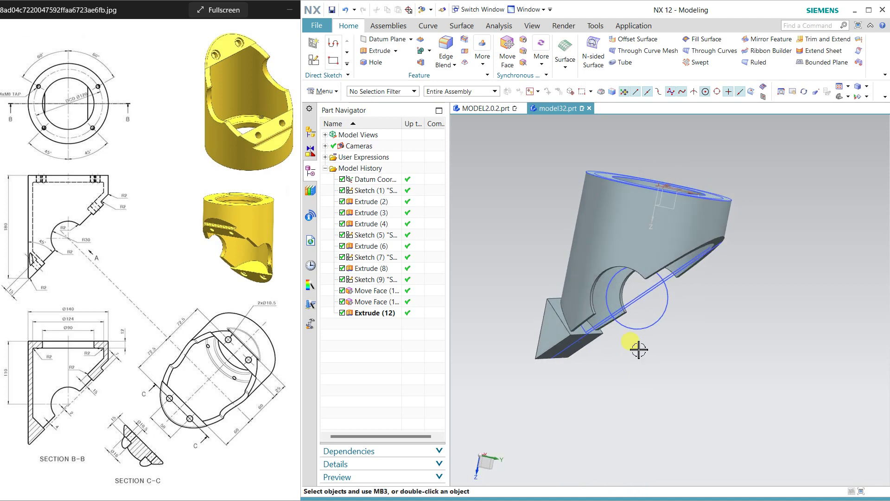
click(320, 47)
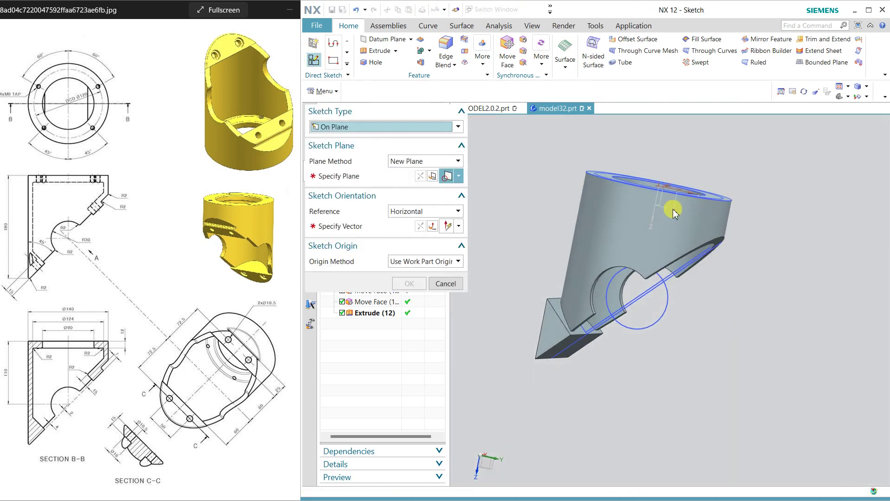
click(691, 206)
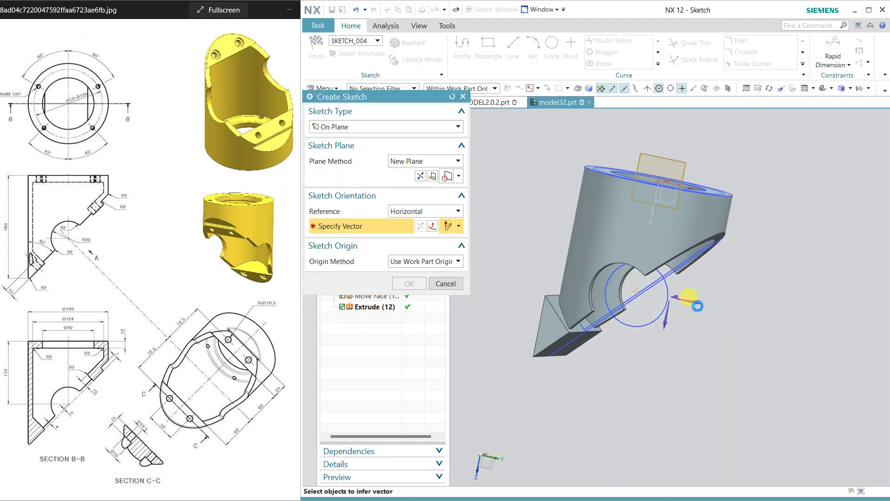
click(410, 177)
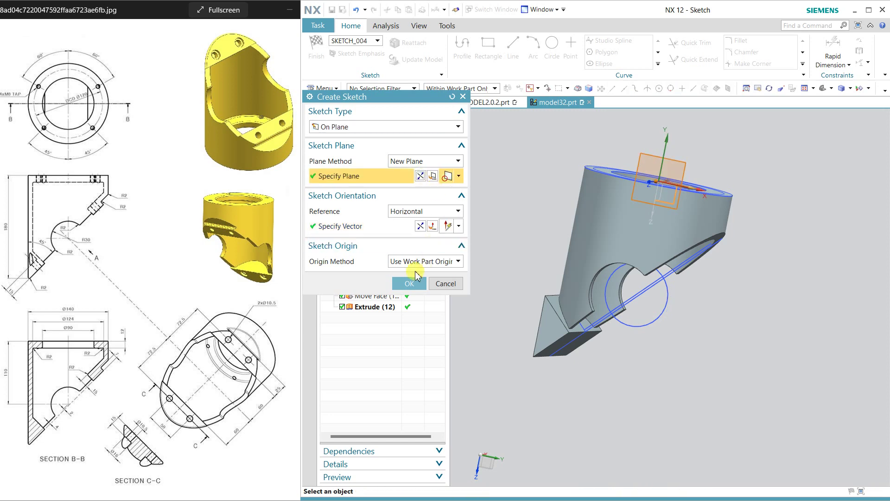
click(409, 284)
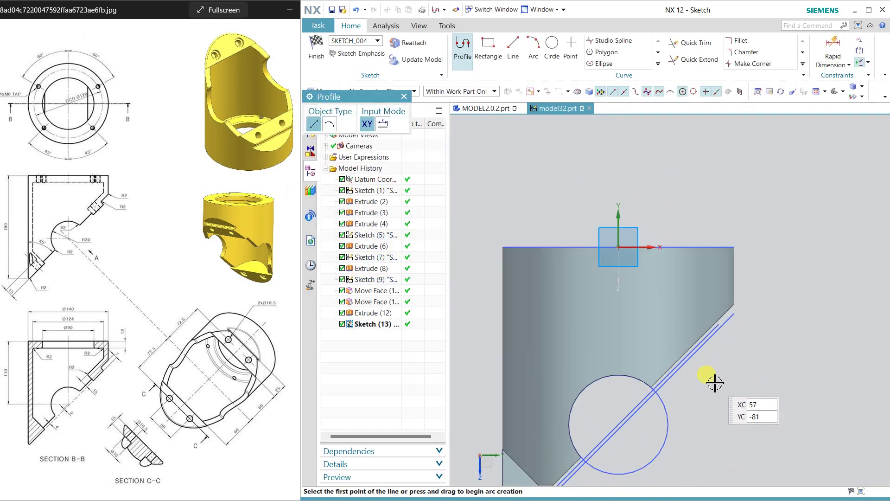
Step: Sketch a closed stepped profile along the upper slanted edge, with 45° long sides and a vertical end about 13 mm long
scroll(712, 381, up, 3)
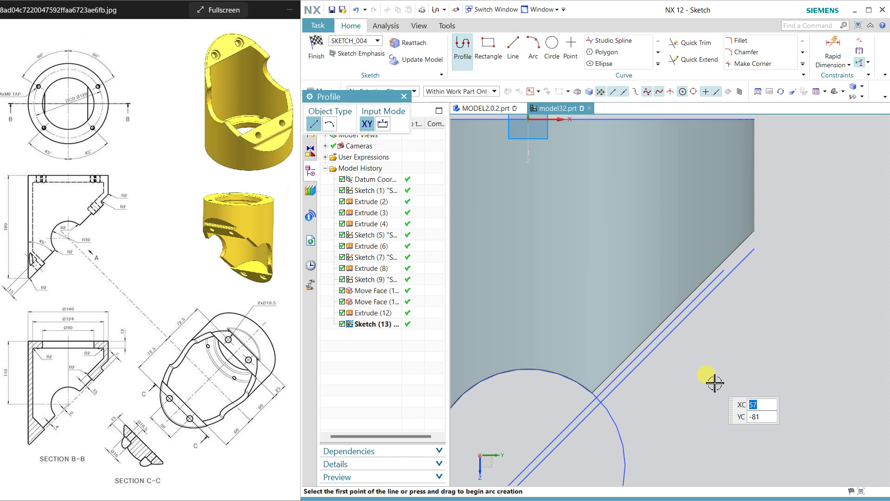
click(630, 363)
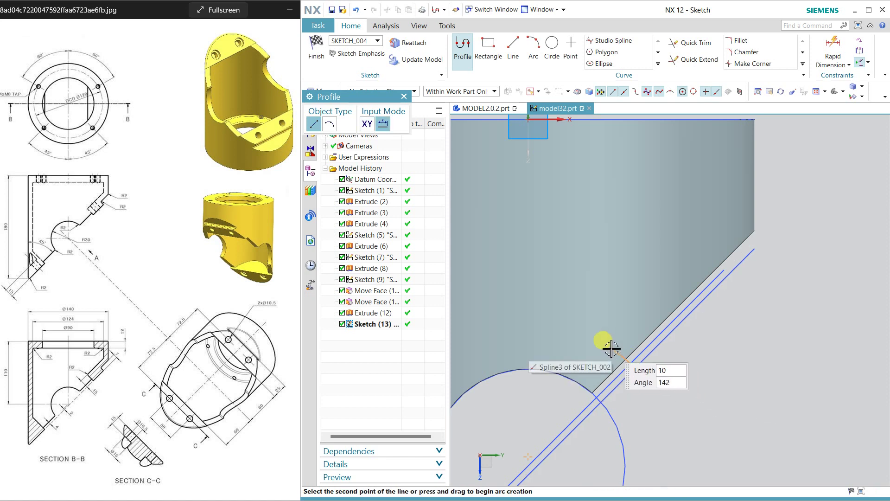
click(613, 328)
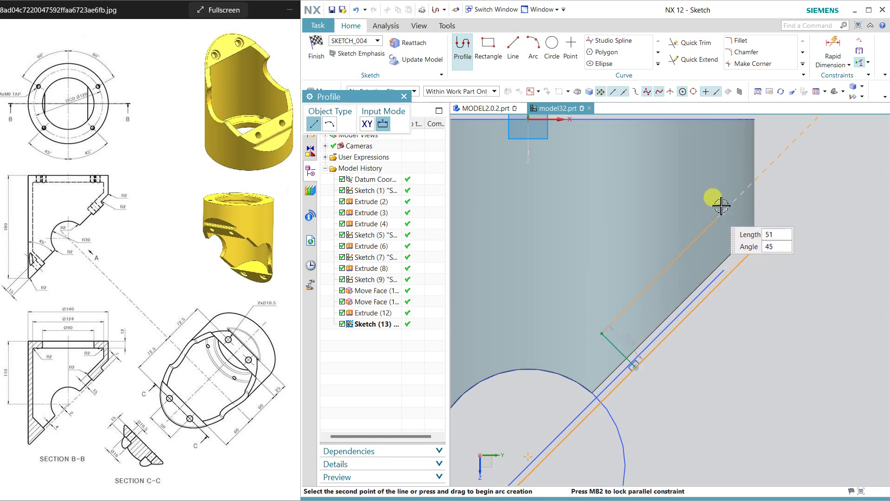
click(756, 182)
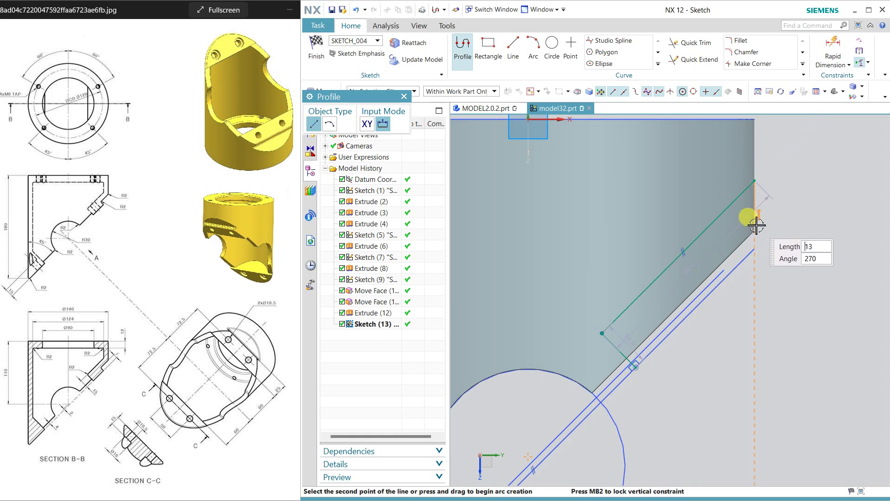
click(755, 223)
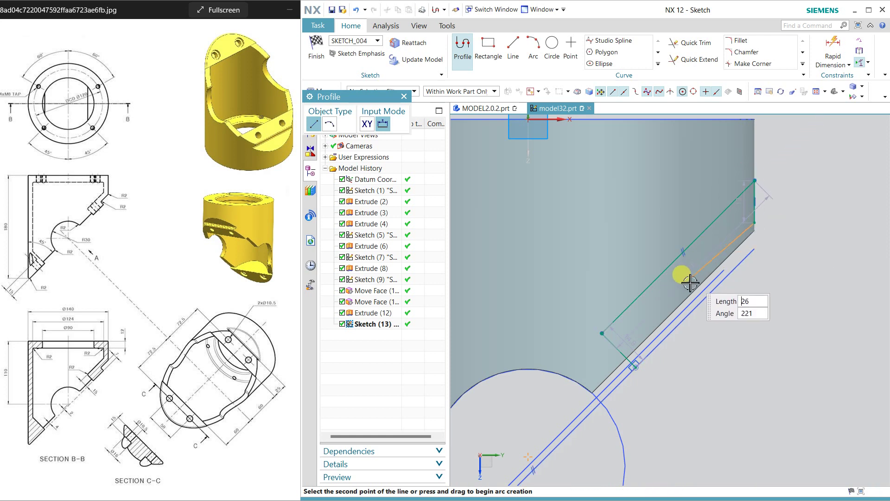
click(655, 321)
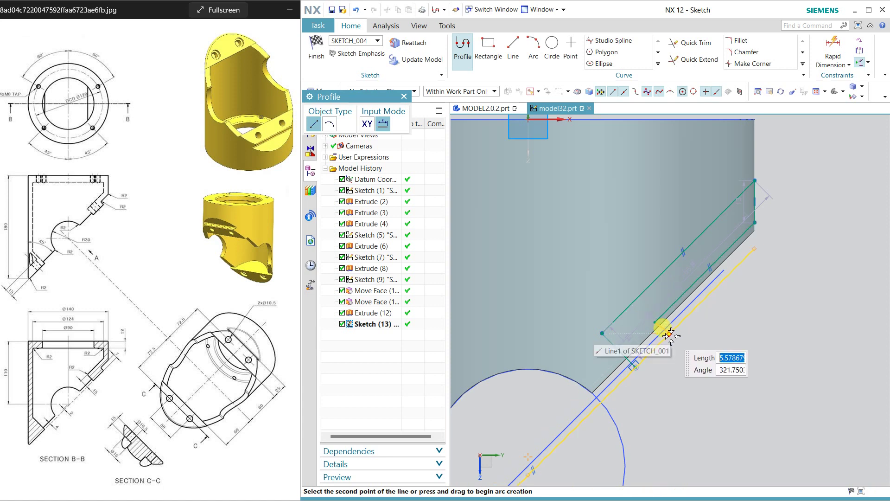
click(667, 337)
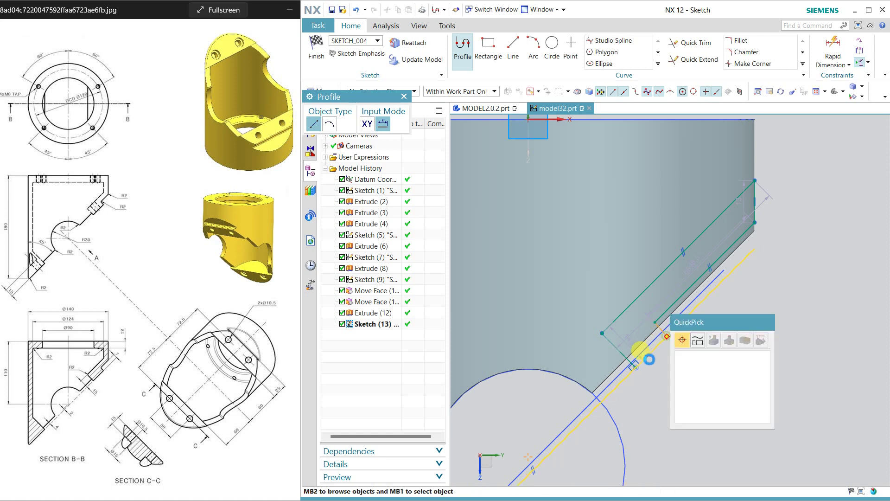
click(651, 330)
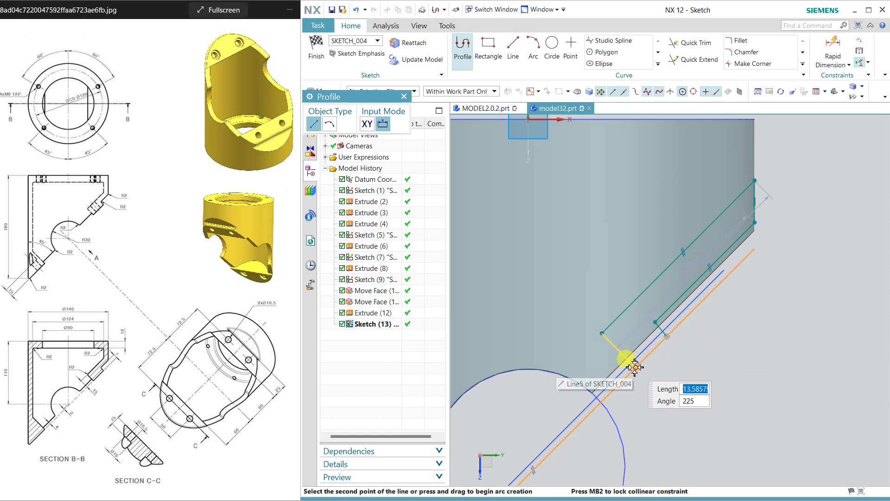
click(636, 367)
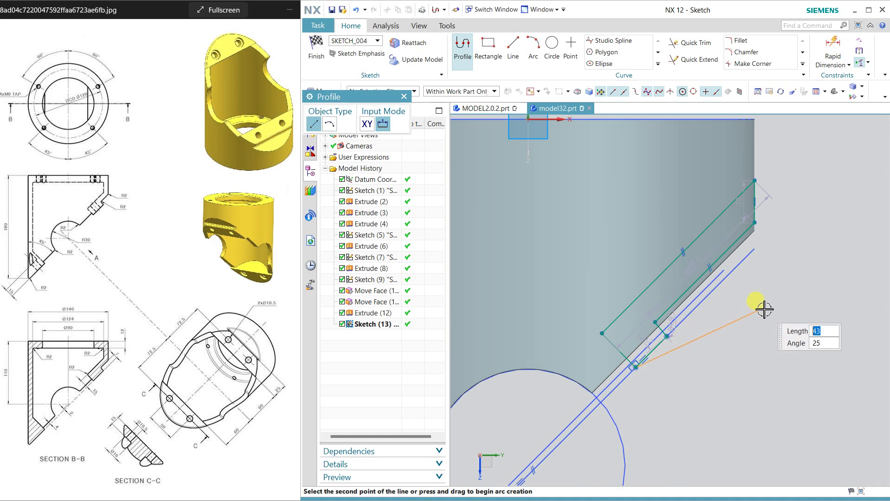
key(Escape)
key(Escape)
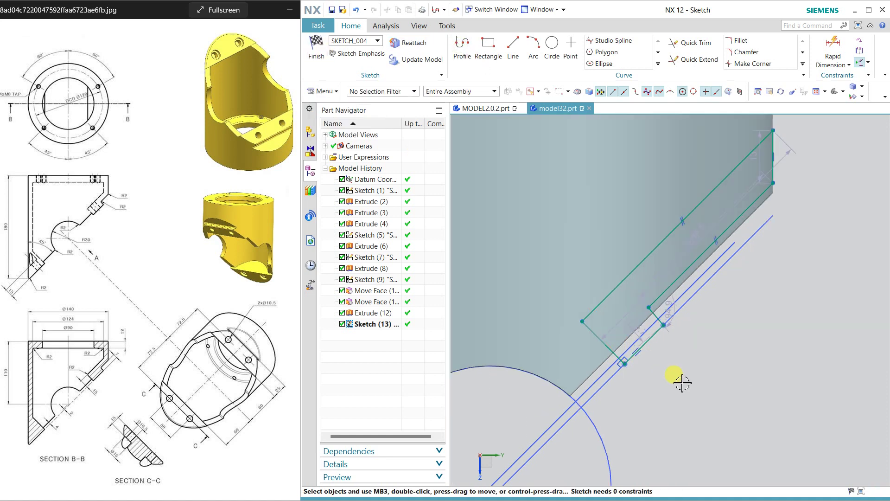
Step: Constrain the short step edge and the lower end edge perpendicular to their adjoining long slanted lines
scroll(682, 380, up, 3)
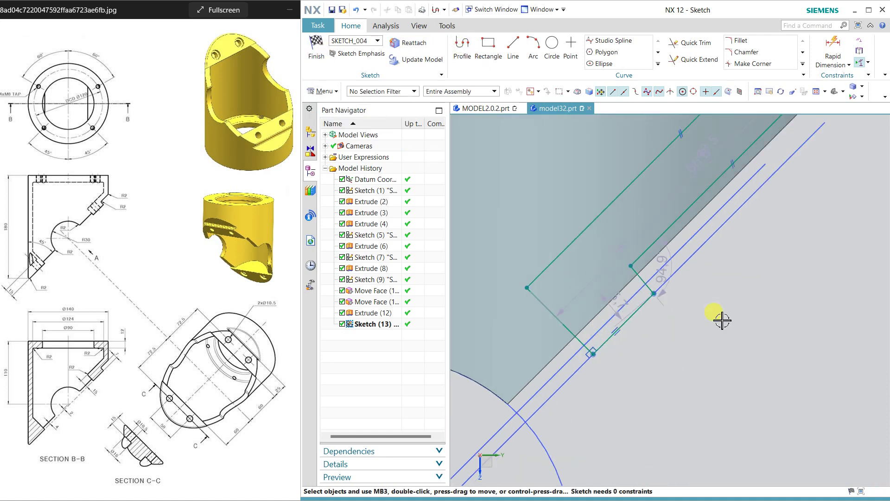
click(859, 40)
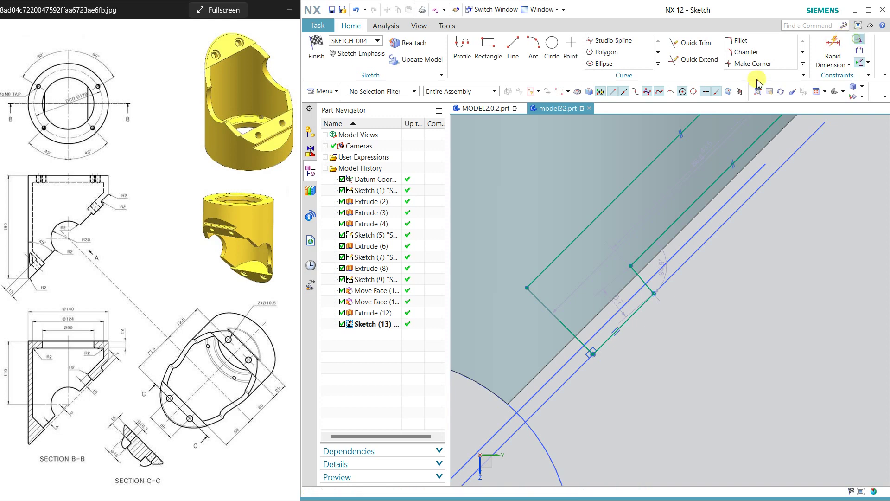
click(642, 274)
click(623, 319)
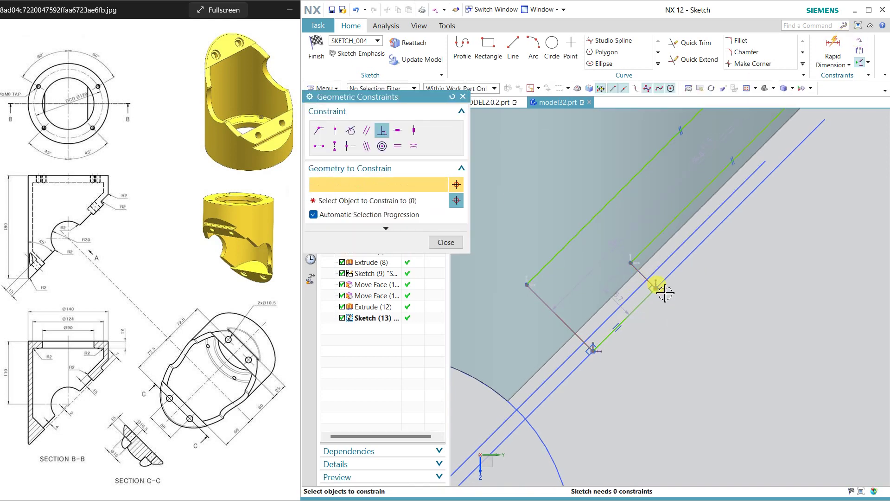
click(648, 279)
click(641, 250)
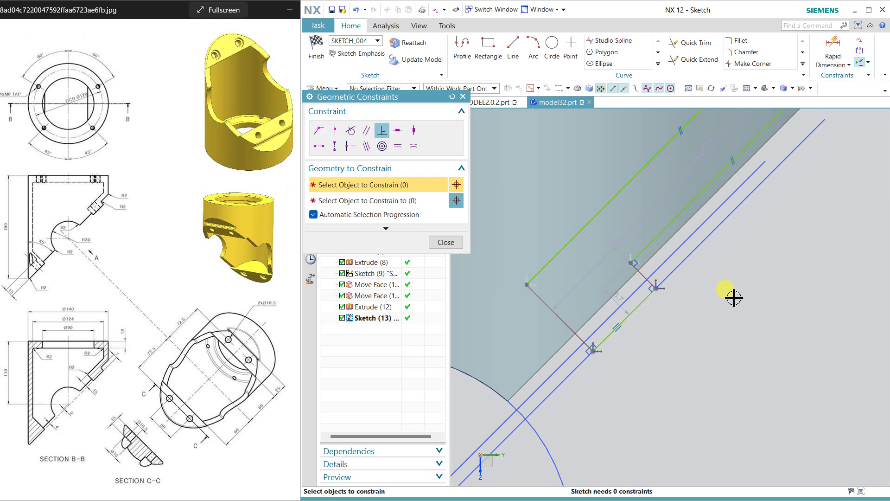
click(538, 271)
click(540, 298)
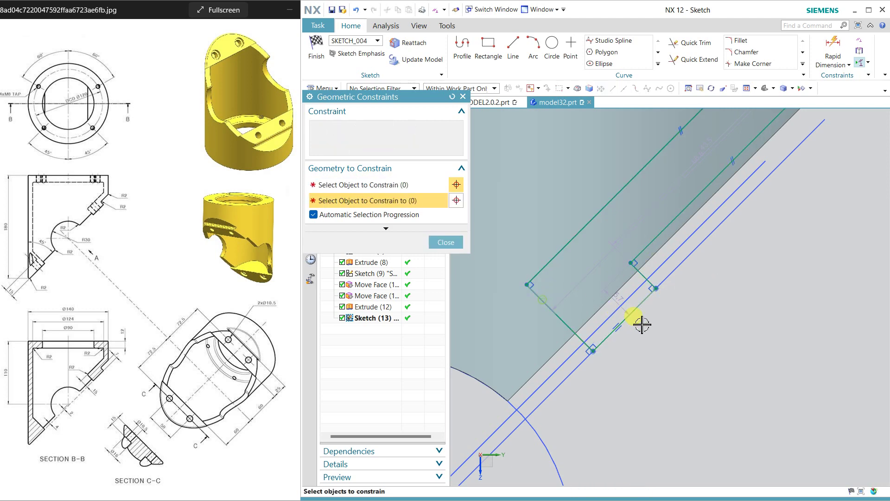
click(445, 242)
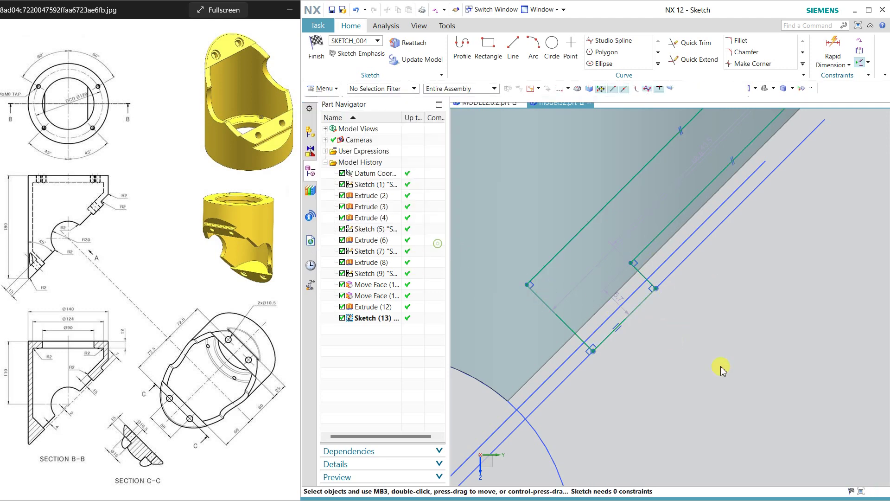
Step: Dimension the horizontal distance from the sketch's vertical axis to the profile's vertical end line as 70 mm
mouse_move(830, 182)
shift+middle_down()
mouse_move(753, 200)
mouse_move(841, 236)
mouse_move(792, 228)
shift+middle_up()
click(823, 70)
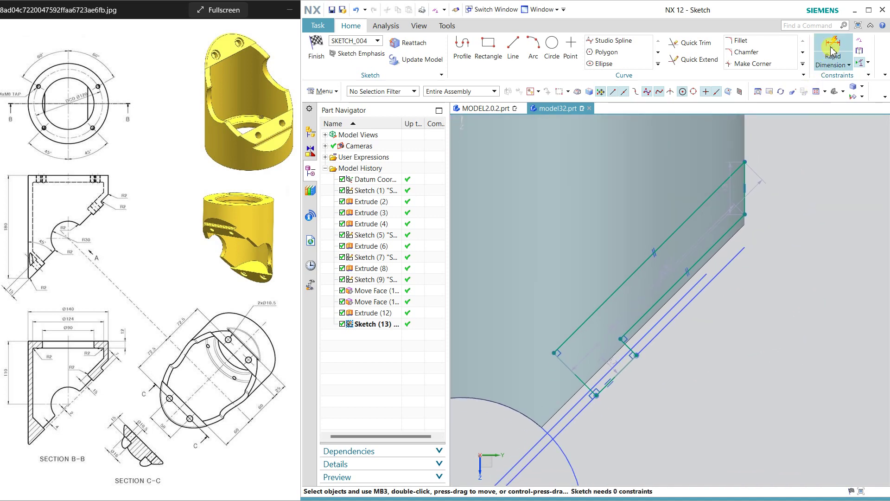
scroll(793, 304, down, 3)
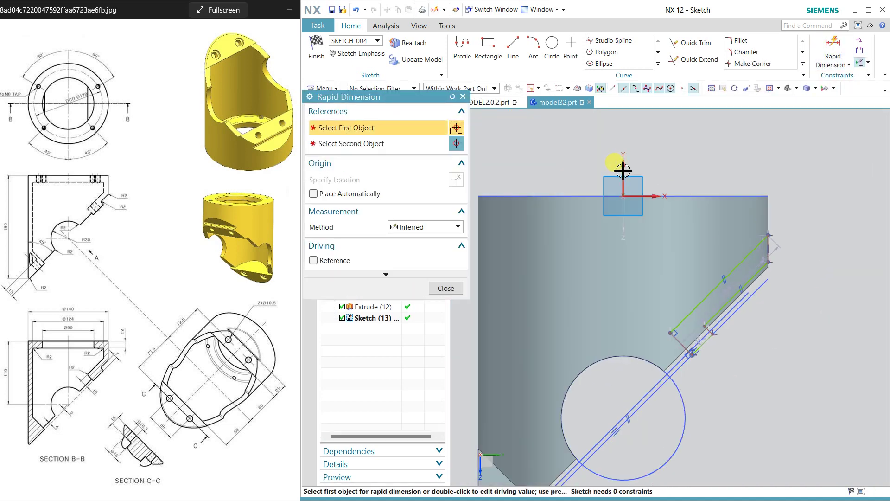
click(623, 171)
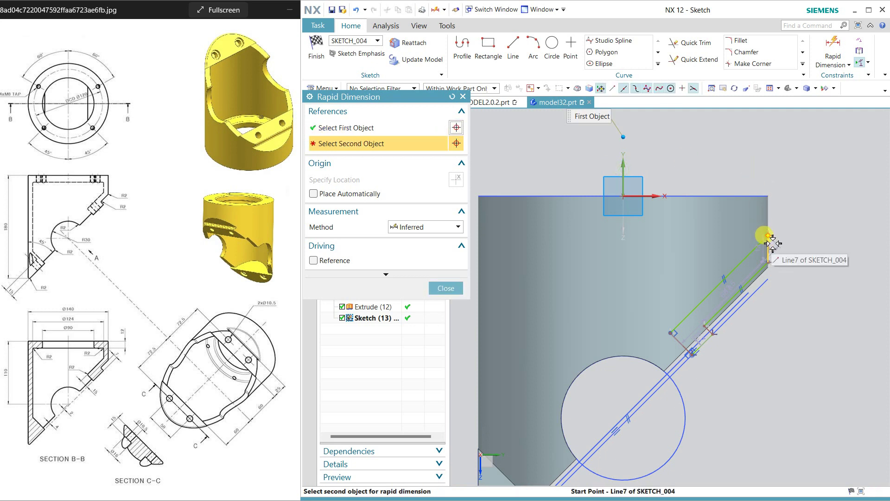
scroll(771, 245, up, 3)
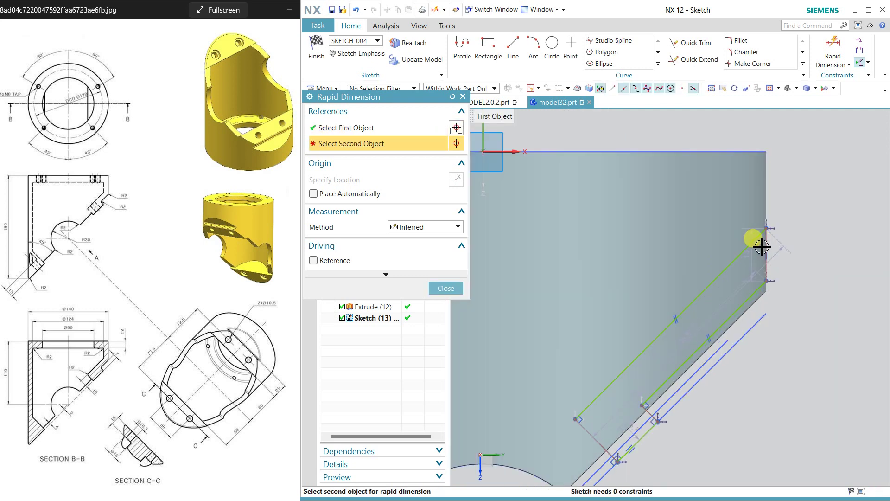
click(763, 242)
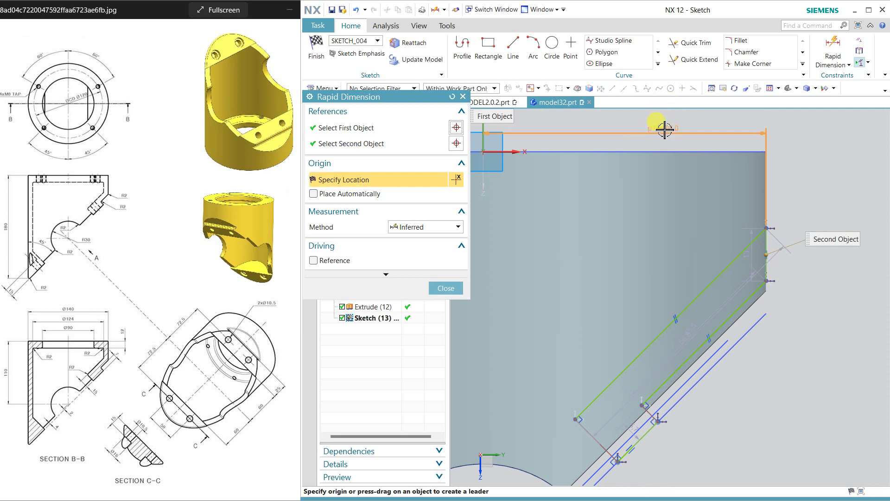
click(708, 138)
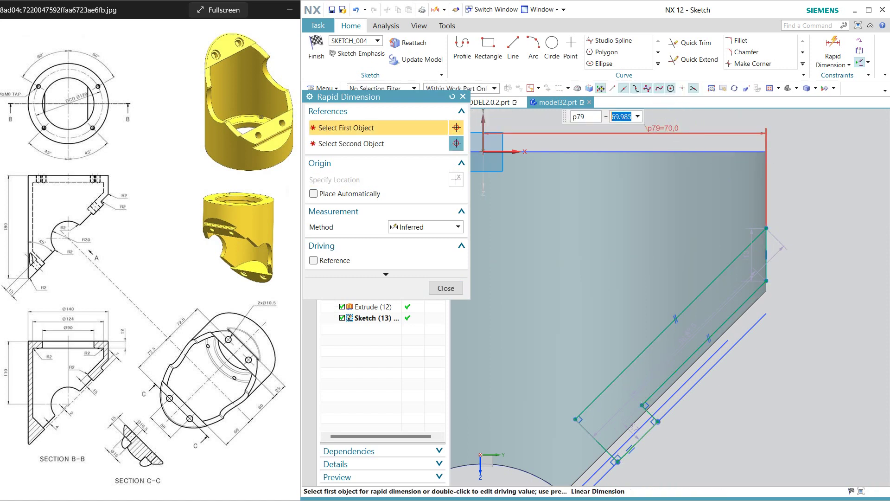
key(Return)
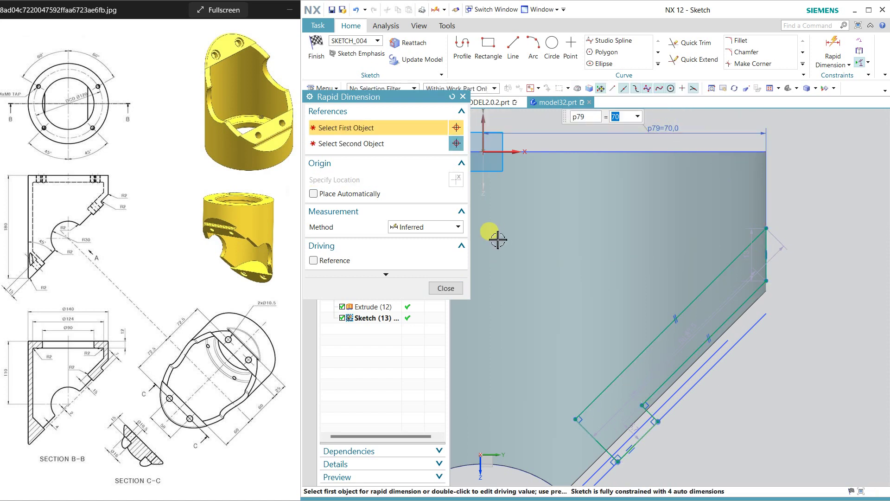
click(458, 285)
Step: Set the length of the profile's short perpendicular step edge to 7 mm
mouse_move(735, 403)
shift+middle_down()
mouse_move(725, 383)
mouse_move(722, 304)
shift+middle_up()
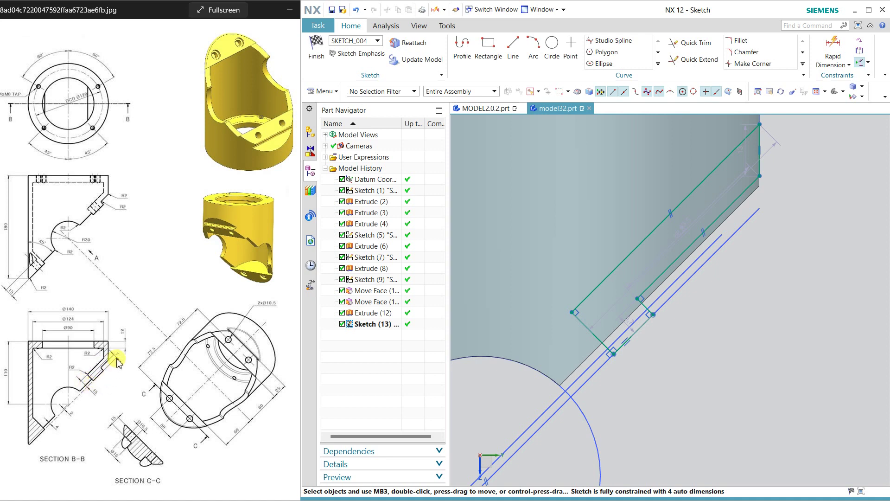
double_click(670, 318)
click(658, 310)
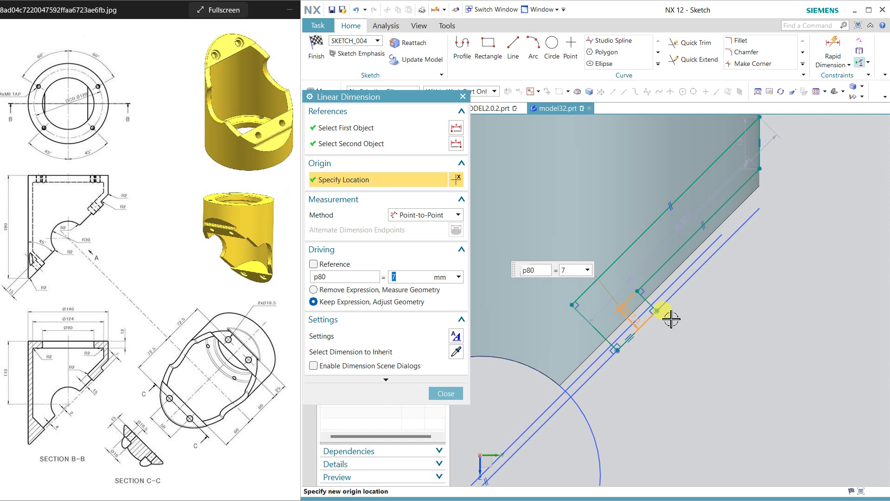
click(445, 393)
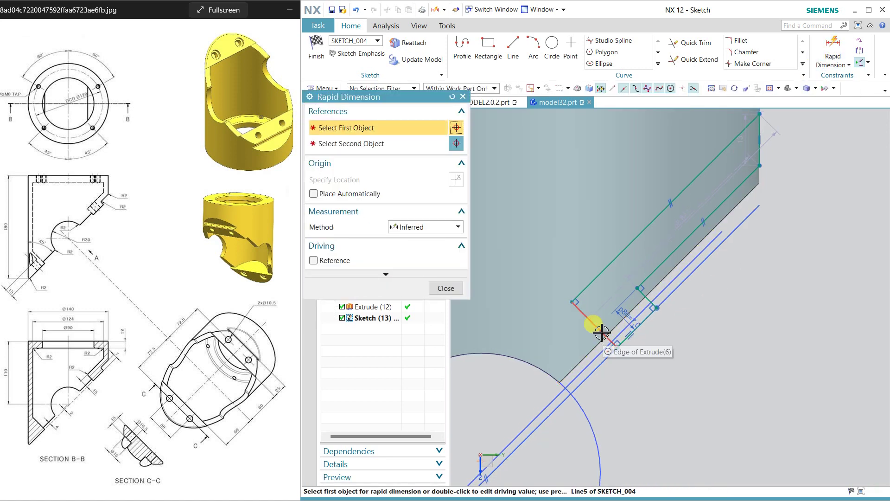
Step: Dimension the profile's longer perpendicular end edge near the circular cutout as 15 mm
click(592, 322)
click(664, 307)
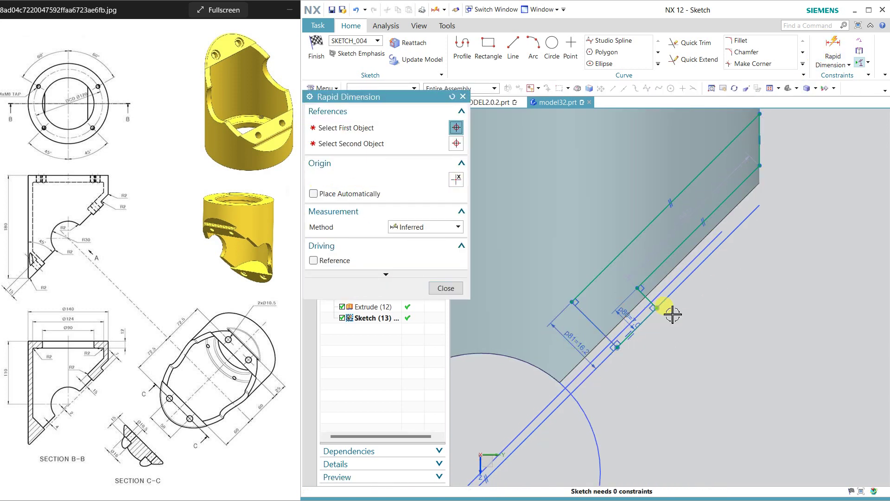
text(15)
key(Return)
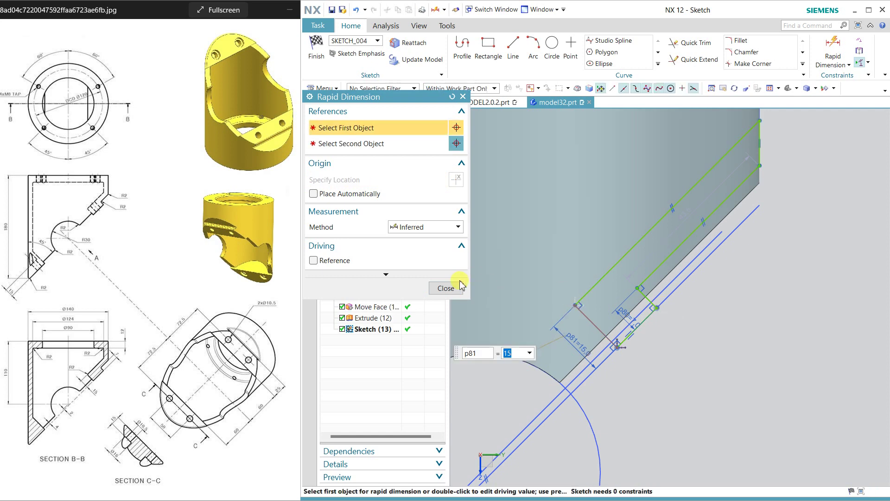
click(446, 287)
click(725, 370)
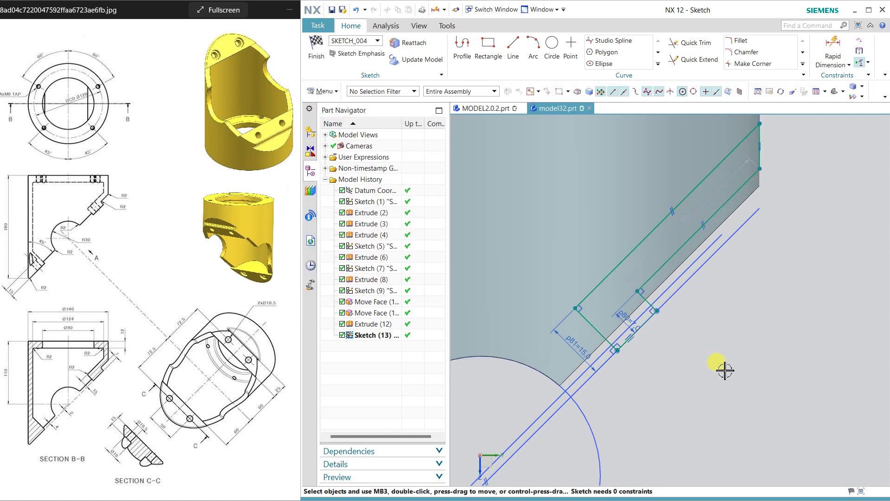
Step: Add a dimension from the circular cutout's centre to the profile's longer perpendicular end edge
scroll(725, 370, down, 1)
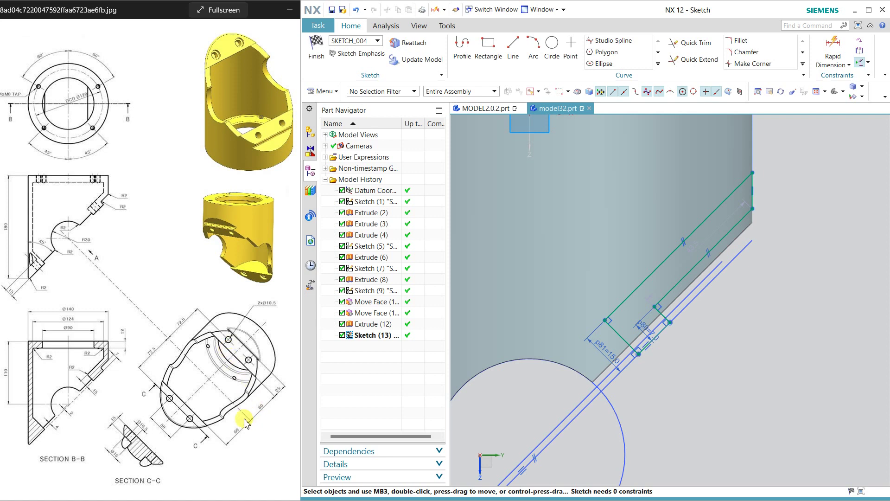
click(832, 46)
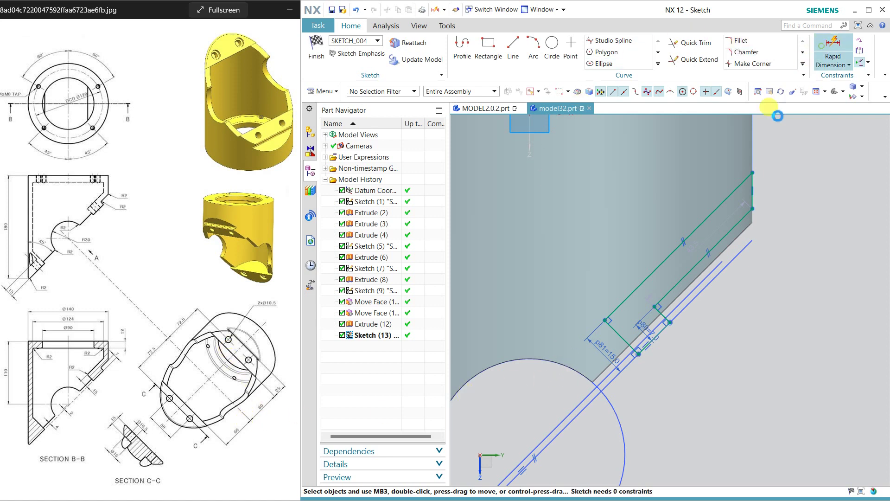
scroll(529, 436, down, 2)
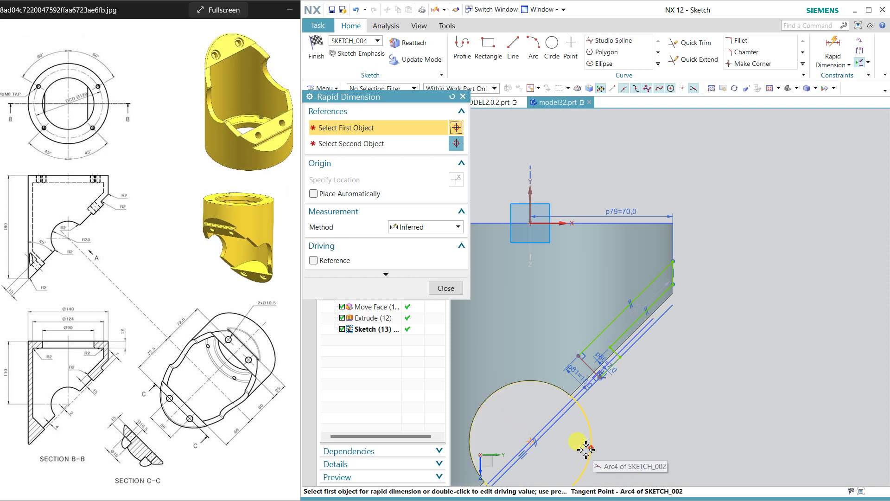
click(529, 440)
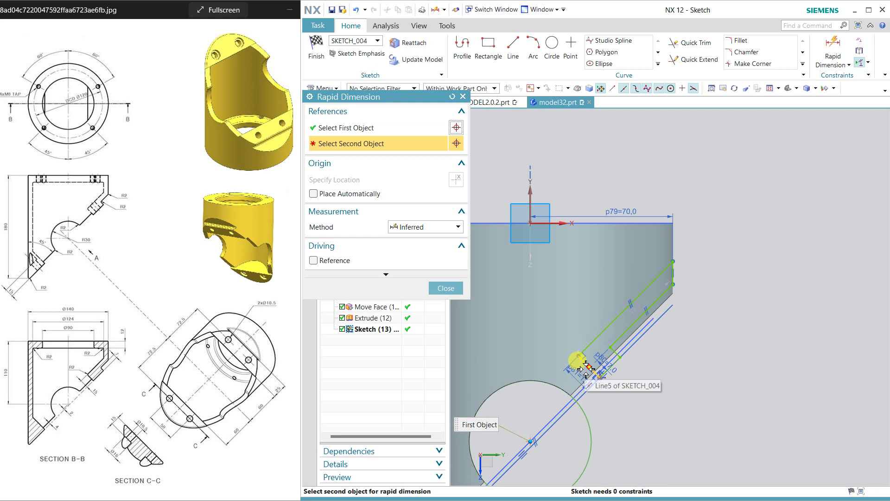
click(587, 392)
click(595, 406)
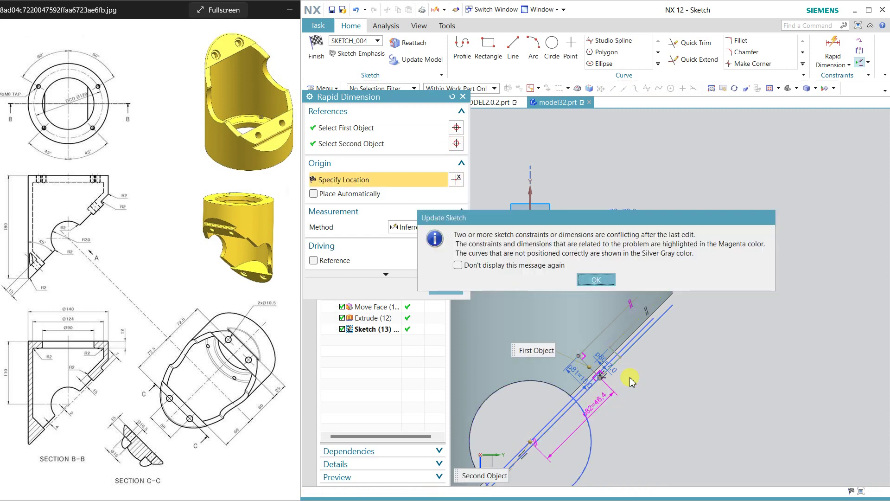
click(595, 279)
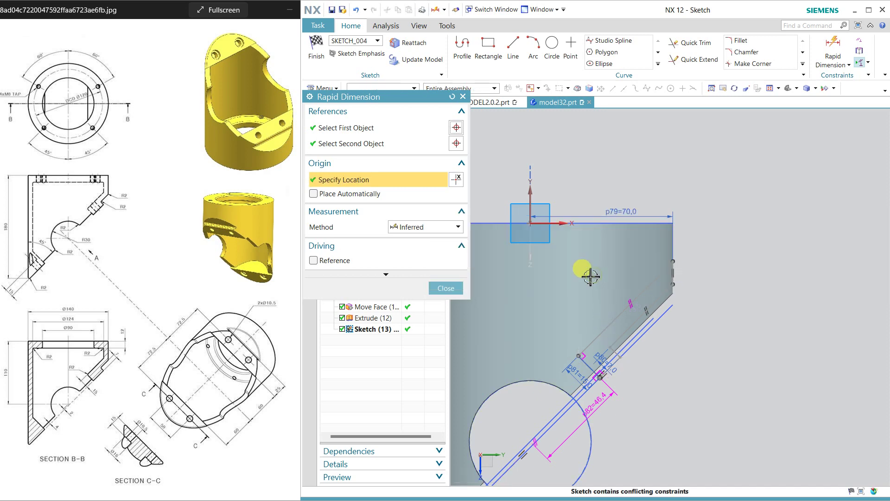
Step: Delete the conflicting perpendicular constraint at the outer corner of the profile's longer end edge
middle_click(566, 361)
scroll(576, 378, up, 5)
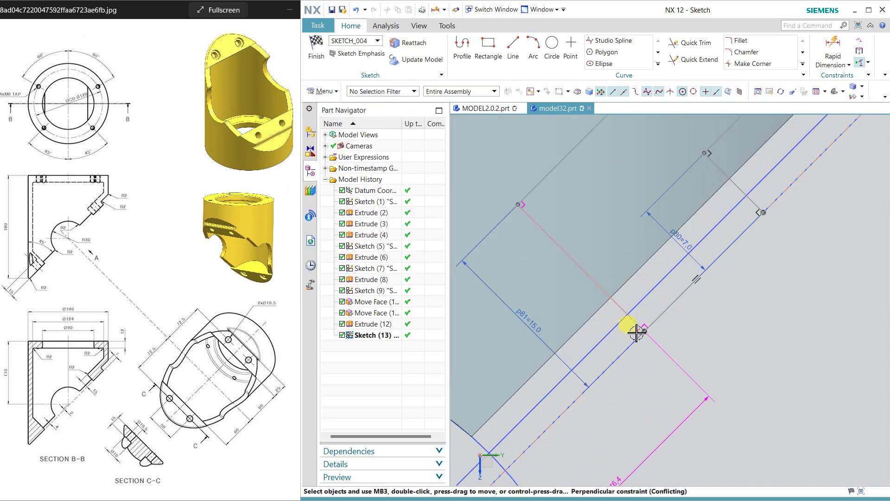
click(636, 333)
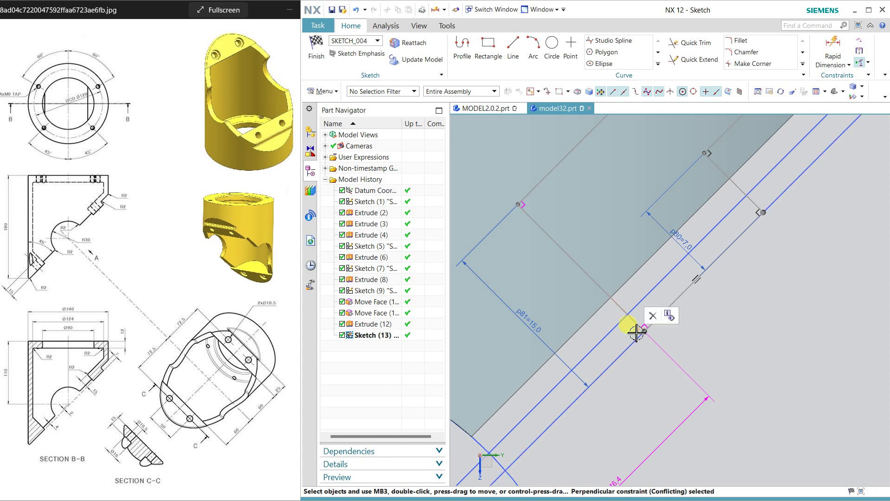
click(653, 316)
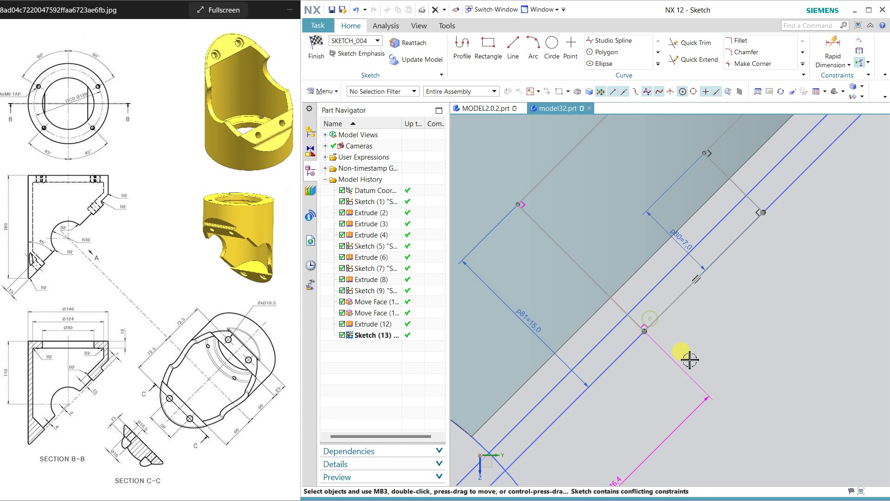
click(647, 321)
click(659, 305)
scroll(686, 402, down, 3)
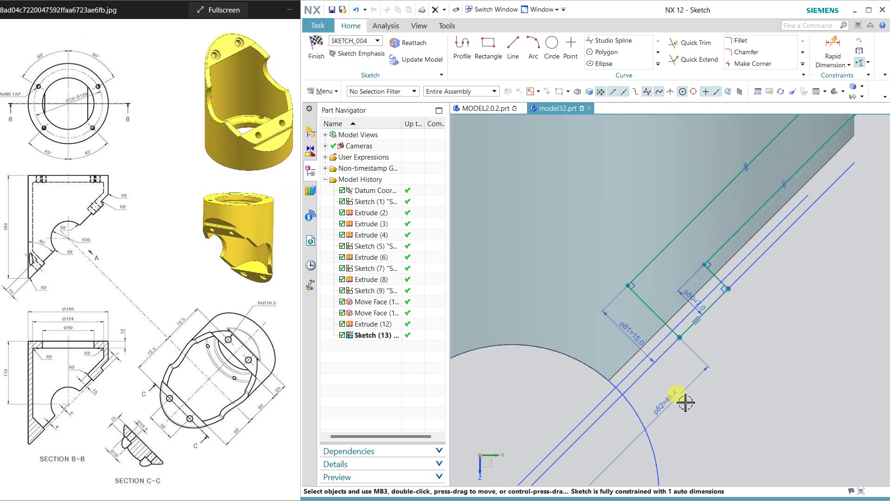
Step: Set the distance from the circular cutout's centre to the profile's longer end edge to 60 mm
double_click(669, 400)
text(6)
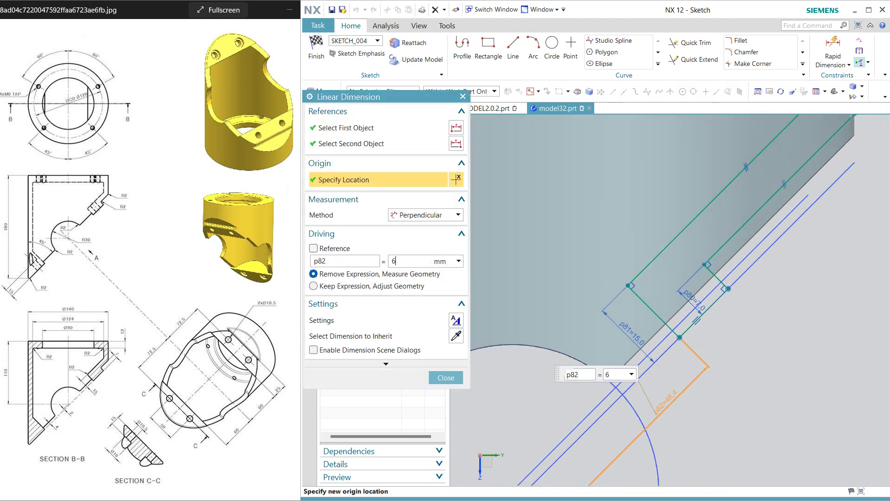
text(0)
key(Return)
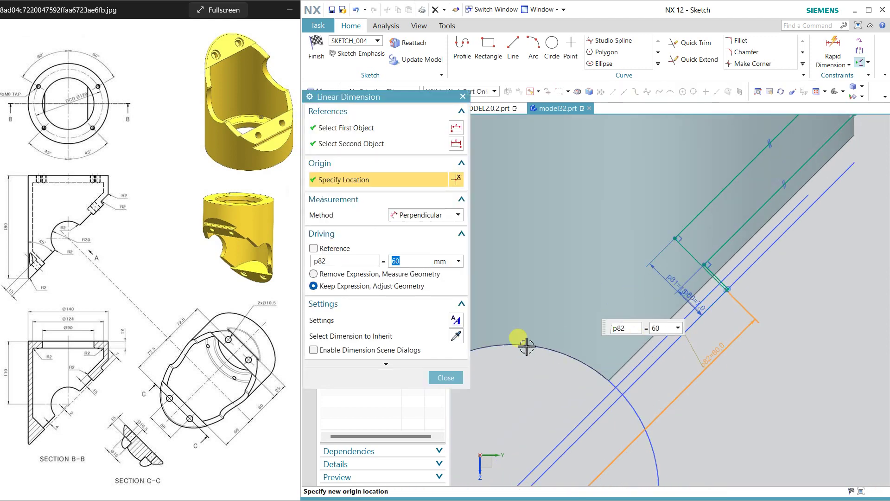
click(446, 377)
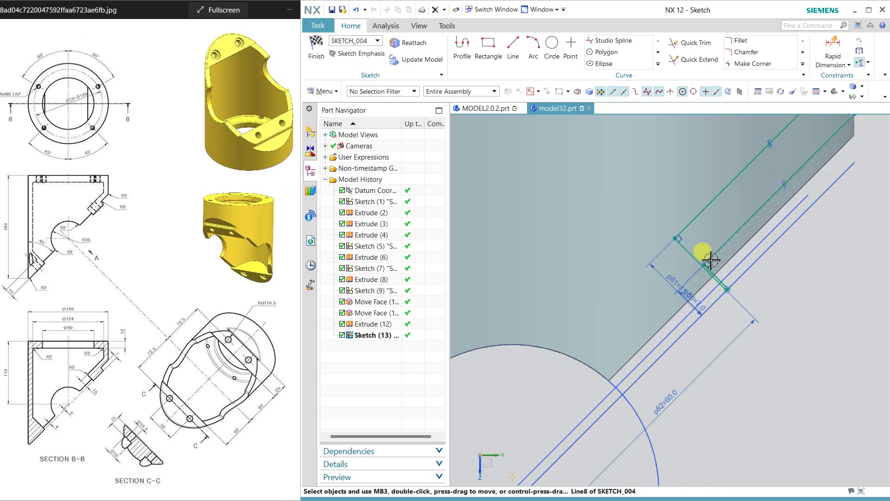
Step: Shift the profile's short step edge farther up the slope, clear of the longer end edge
scroll(701, 248, up, 2)
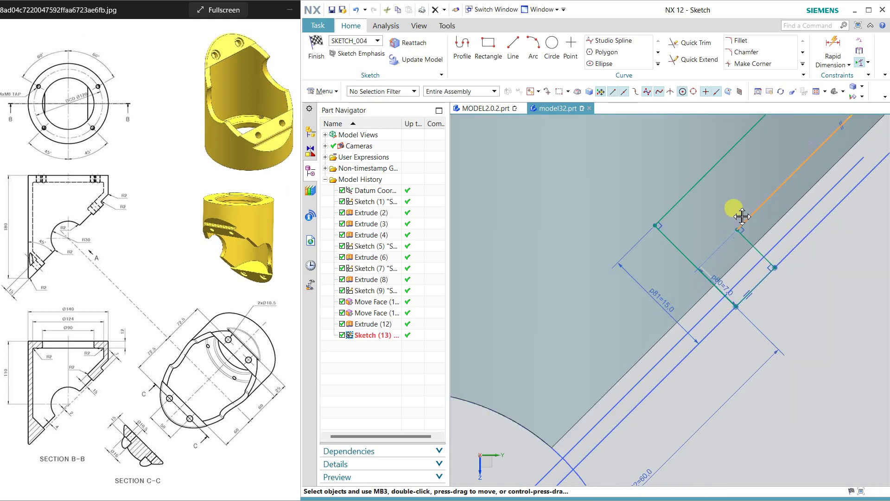
drag(741, 216, 780, 287)
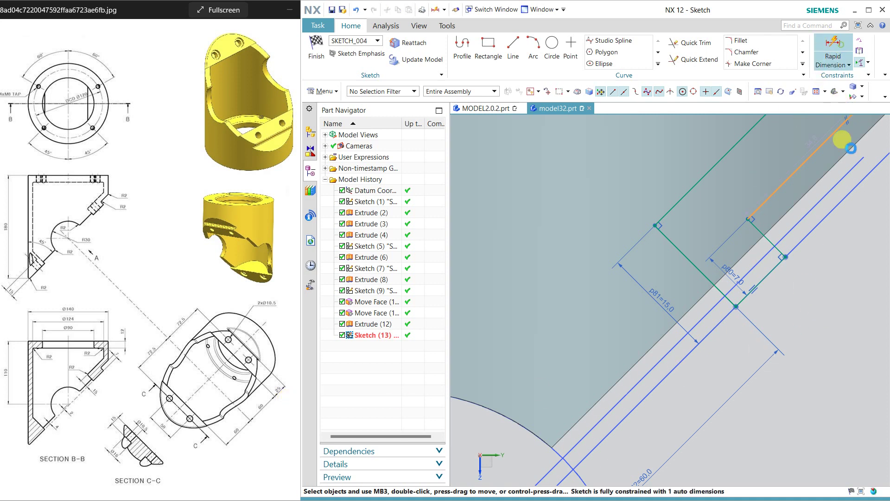
Step: Dimension the spacing between the short step edge and the longer end edge as 25 mm and finish the sketch
click(832, 49)
click(768, 277)
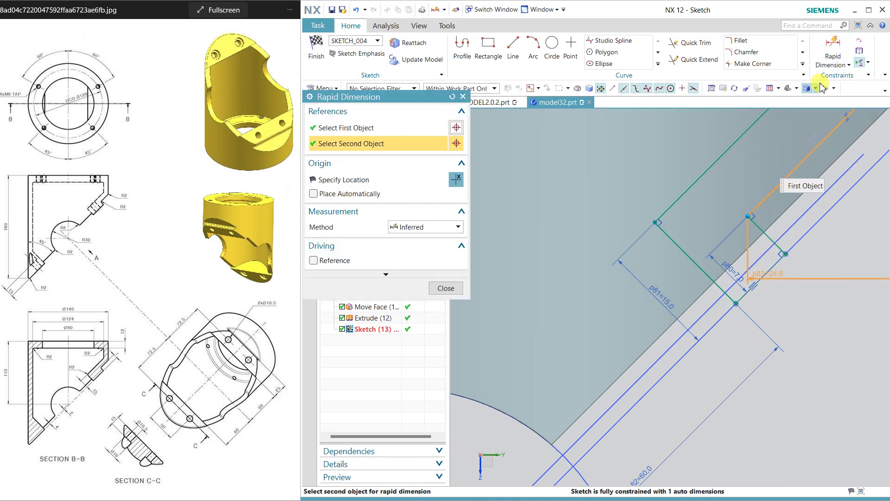
click(452, 97)
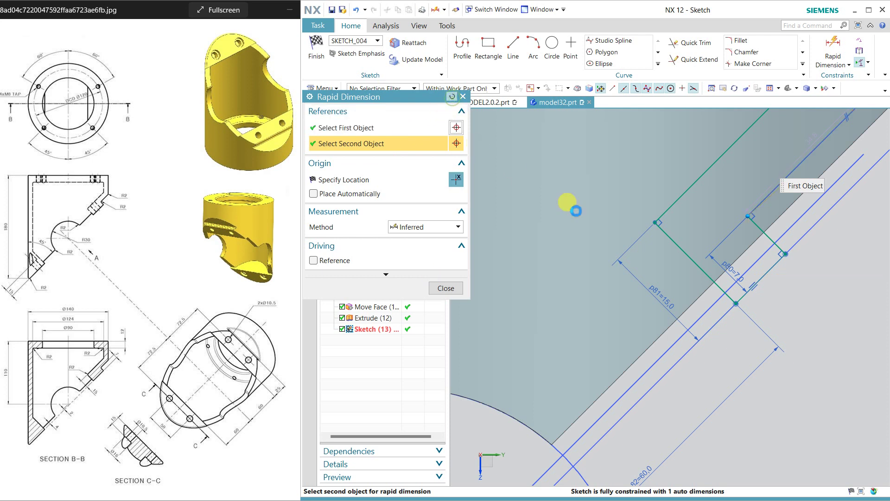
click(784, 253)
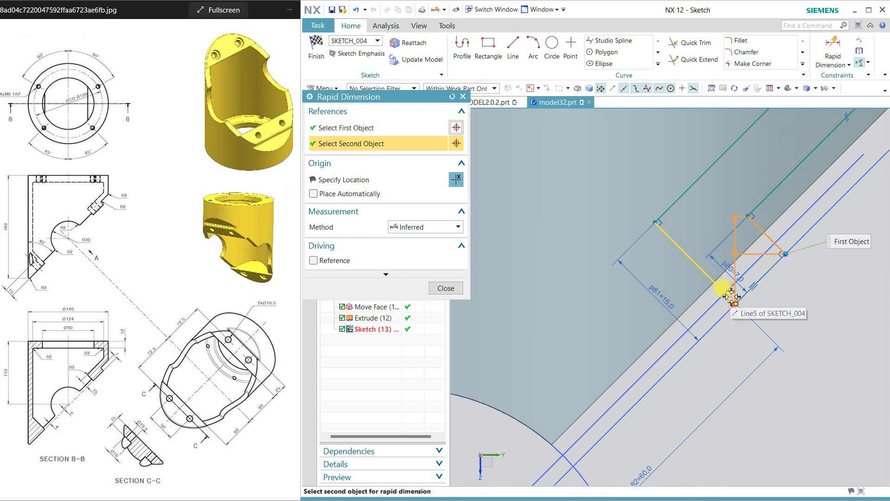
click(745, 294)
click(784, 298)
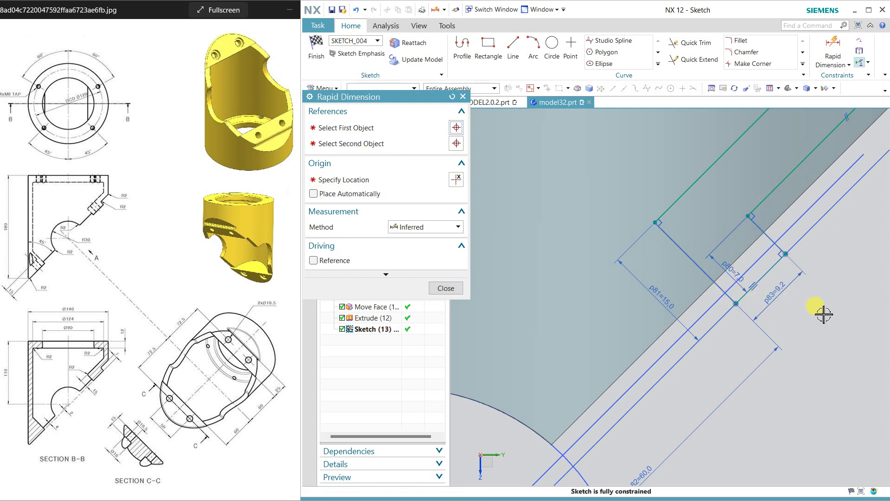
text(25)
key(Return)
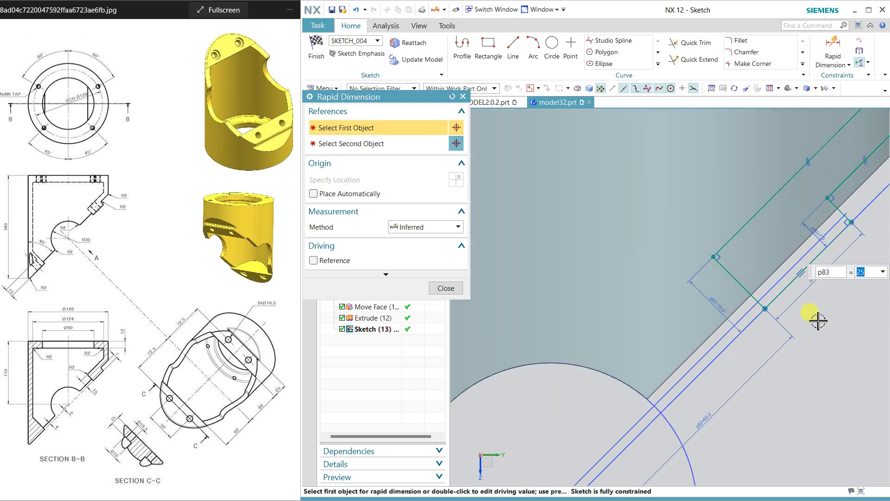
scroll(843, 348, down, 2)
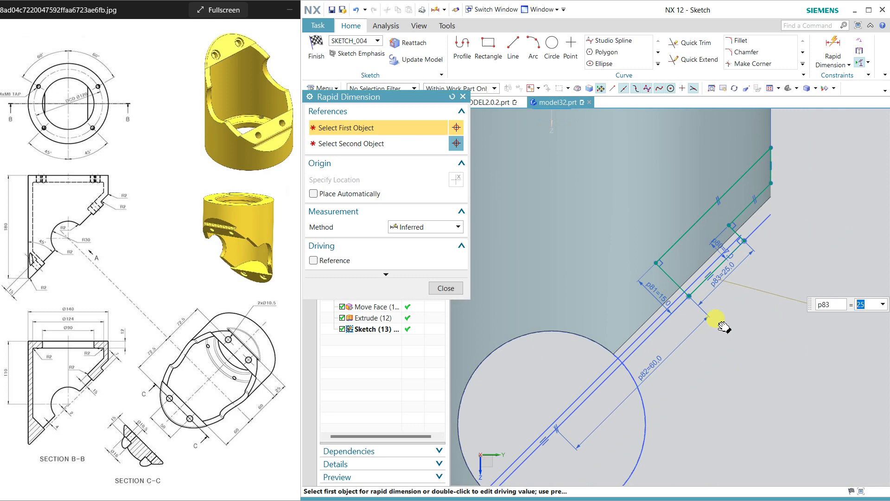
click(446, 288)
click(317, 50)
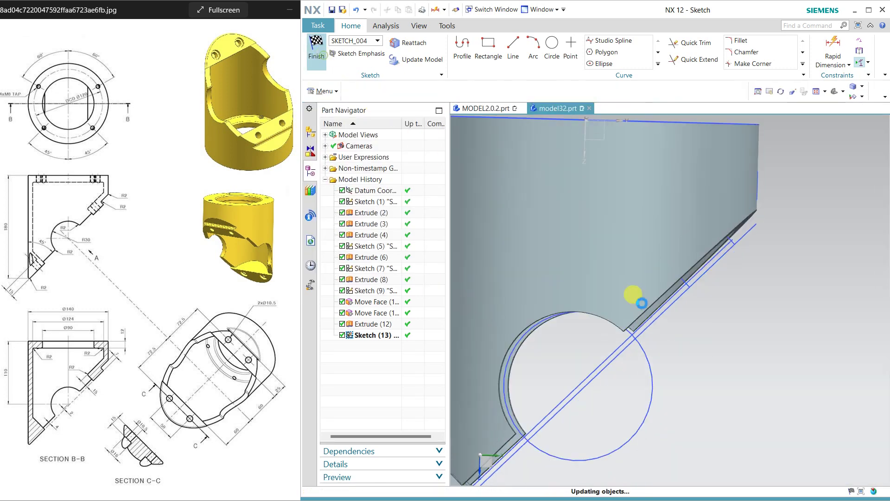
Step: Extrude the stepped boss profile symmetrically with a 59 mm distance and unite it with the bracket body
mouse_move(651, 371)
middle_down()
mouse_move(650, 277)
mouse_move(580, 223)
mouse_move(602, 195)
middle_up()
click(385, 50)
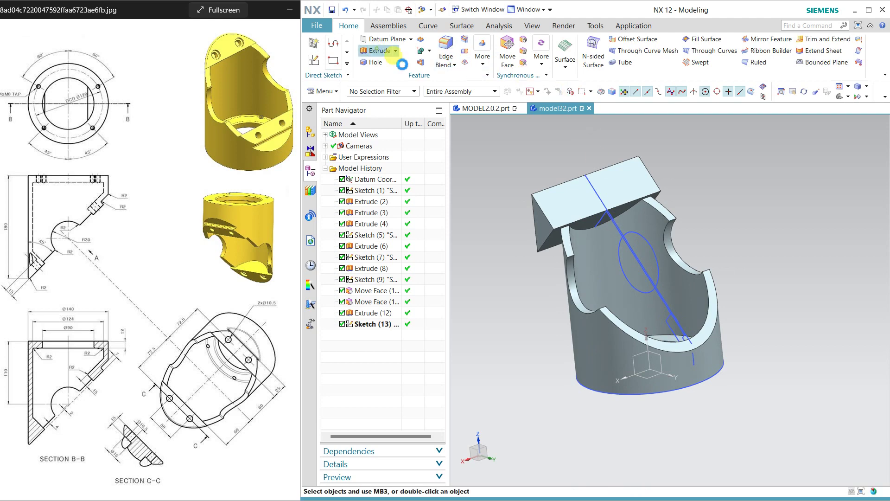
scroll(669, 334, down, 3)
click(666, 315)
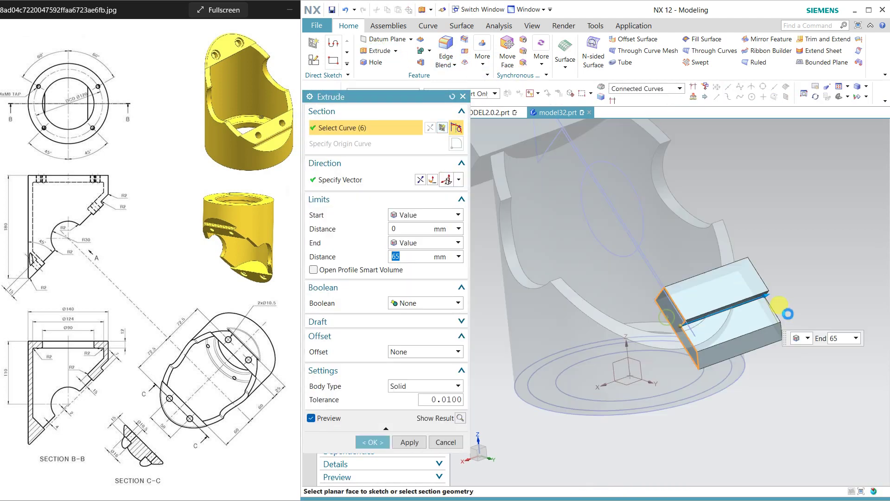
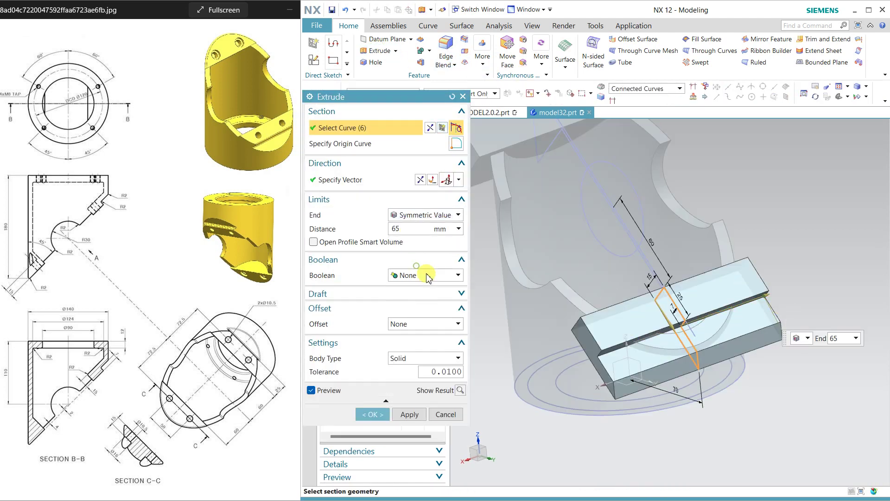
middle_drag(765, 357, 742, 366)
drag(751, 304, 750, 317)
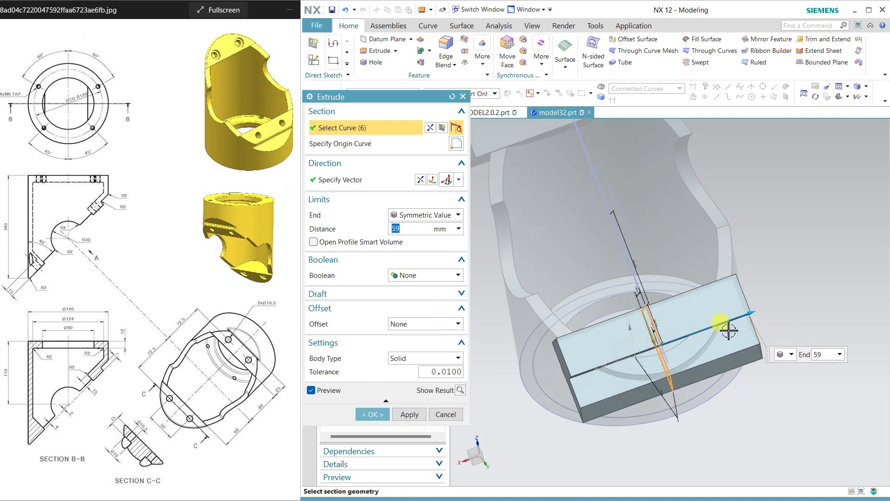
click(414, 276)
click(410, 297)
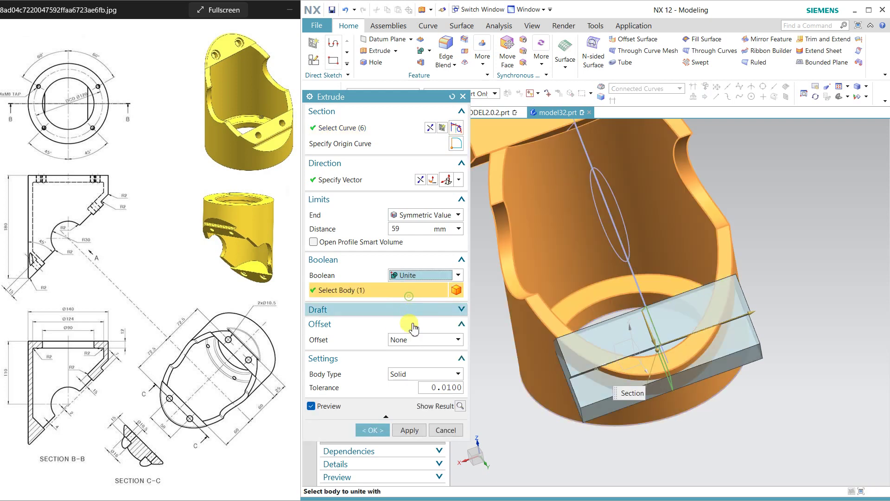
click(375, 430)
Step: Replace the crescent-shaped wall end face inside the boss step with the boss's lower slanted face
middle_drag(685, 423, 799, 228)
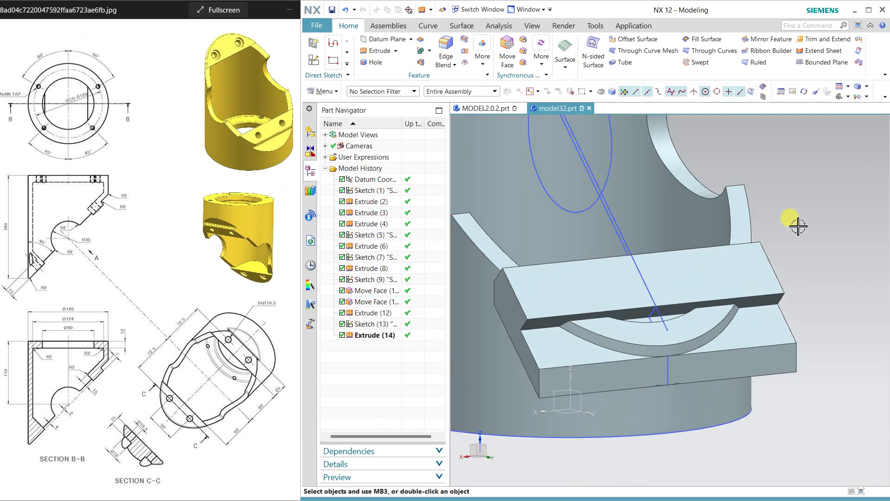
click(523, 50)
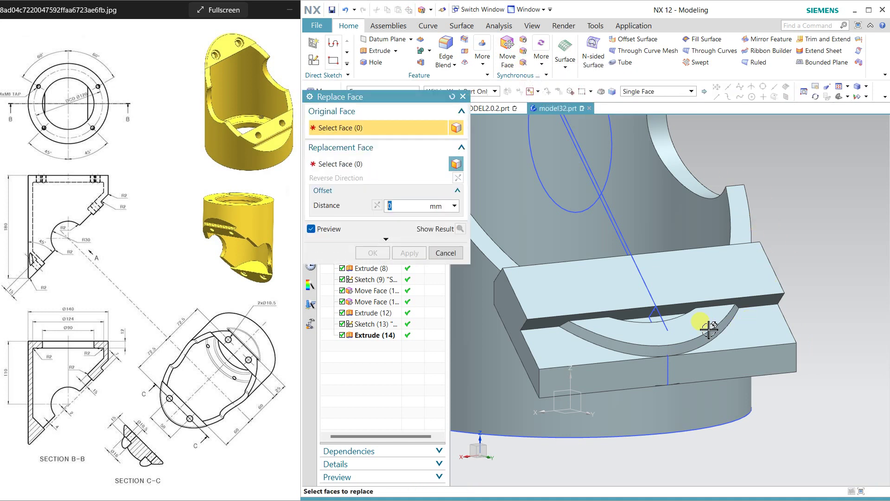
click(700, 319)
click(400, 167)
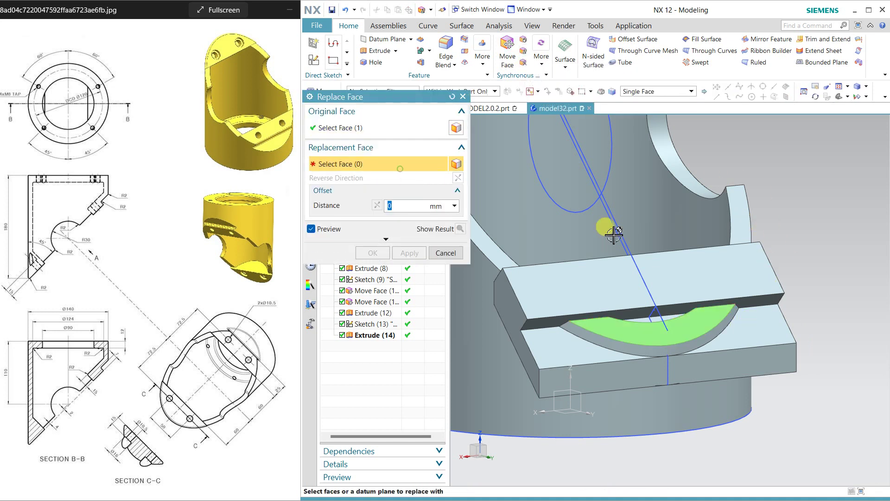
click(759, 343)
click(370, 253)
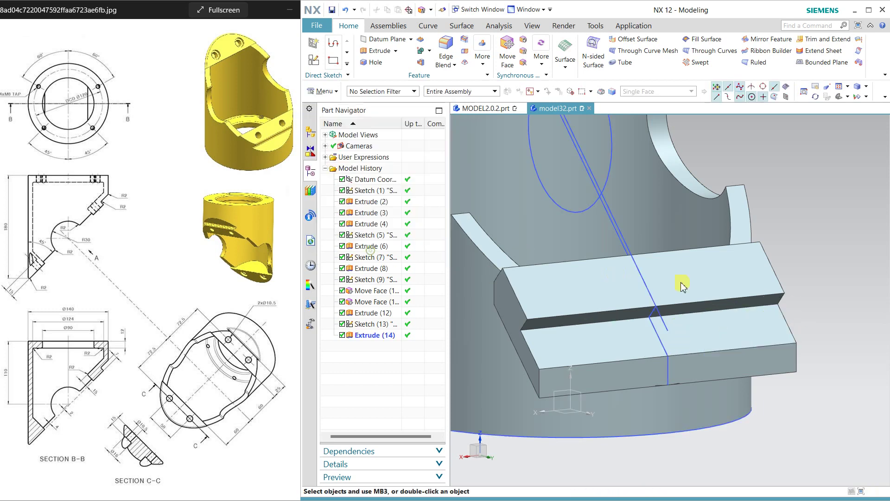
Step: Extrude the base's outer circular edge 183 mm with a two-sided offset from 0 to 55 mm, subtracting the boss material outside the cylinder
scroll(787, 289, down, 5)
middle_drag(528, 307, 486, 306)
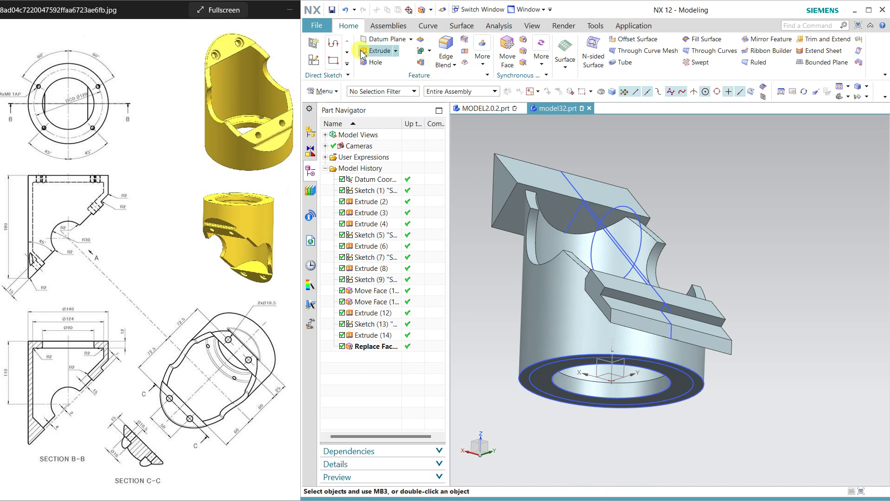
click(519, 393)
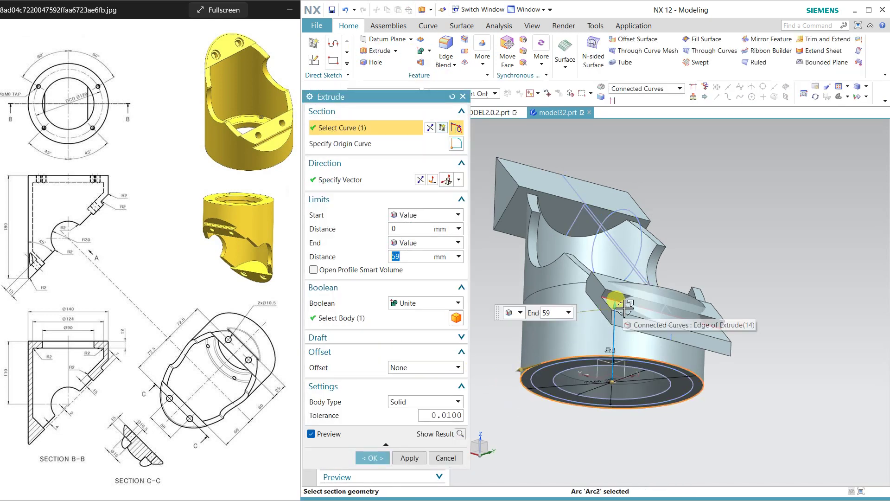
drag(621, 306, 602, 155)
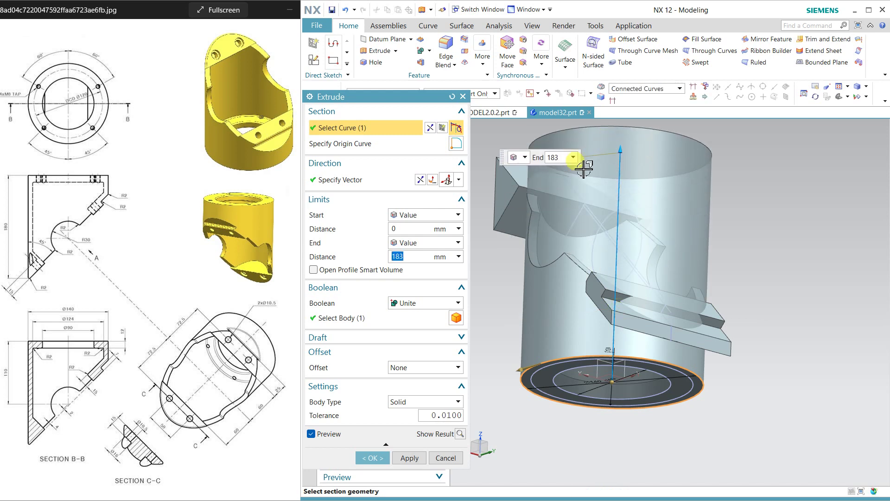
click(423, 308)
click(421, 338)
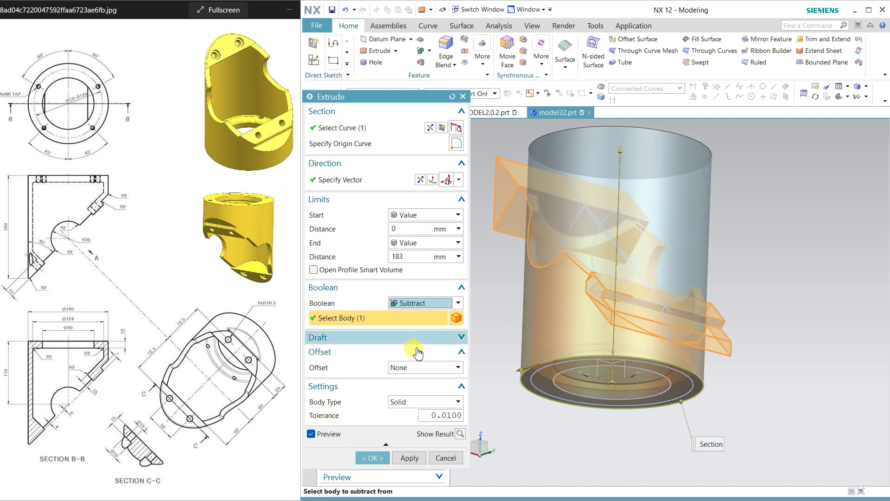
click(426, 369)
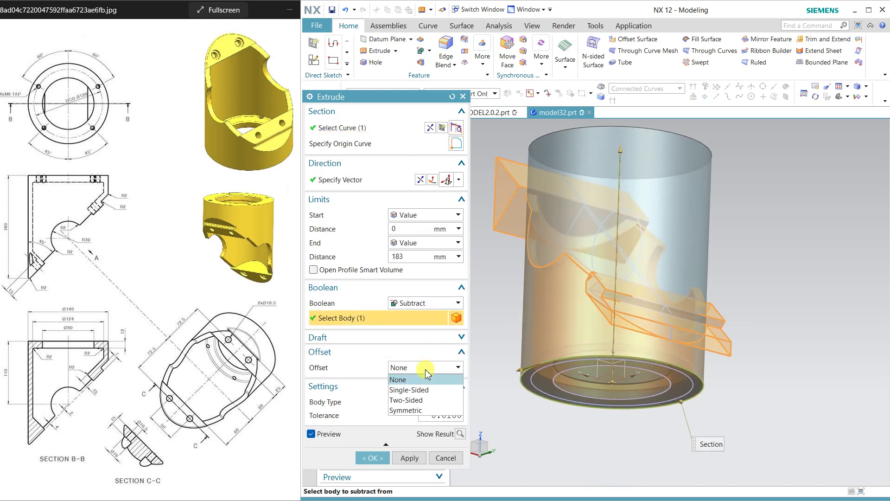
click(425, 400)
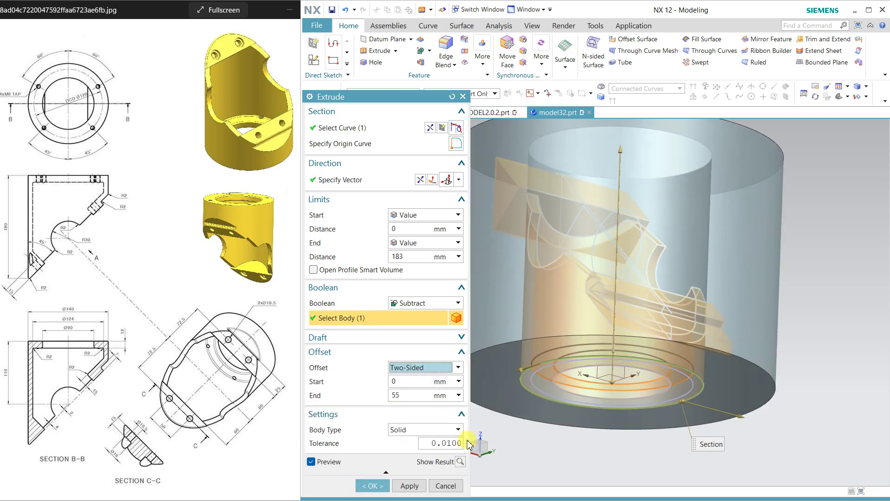
click(460, 461)
middle_drag(684, 258, 663, 285)
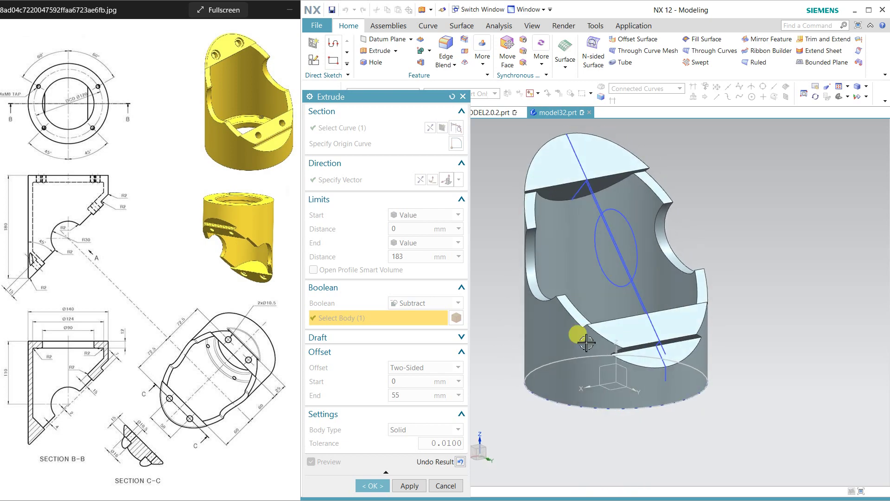
click(384, 485)
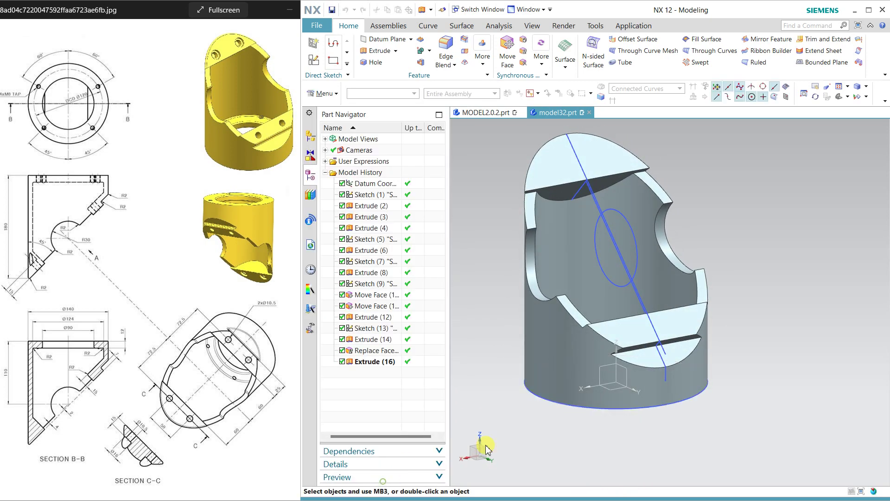
Step: Hide the sketch curves across the opening, along the stepped boss and around the base edge
click(635, 280)
key(ctrl+b)
click(663, 346)
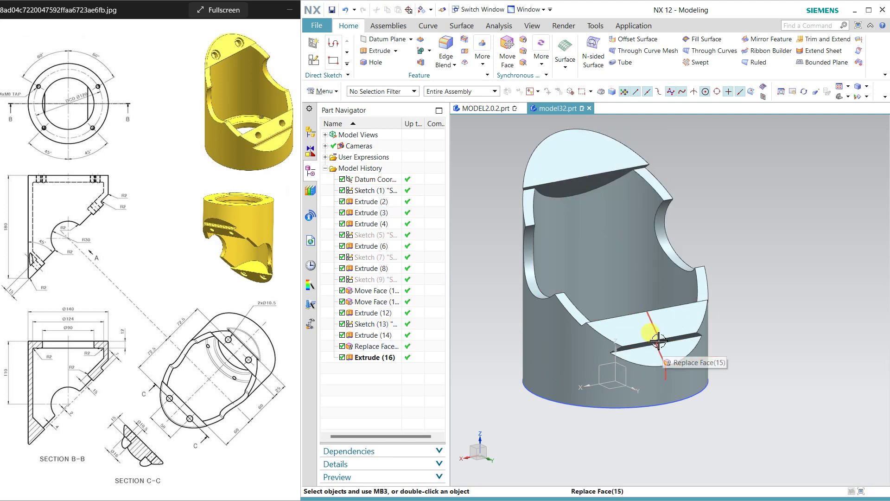
key(ctrl+b)
click(689, 401)
key(ctrl+b)
Step: Start a hole on the flat ring face and sketch a slanted line about 60 mm long between the ring and its center
mouse_move(728, 405)
middle_down()
mouse_move(728, 315)
mouse_move(749, 260)
mouse_move(738, 334)
mouse_move(763, 354)
middle_up()
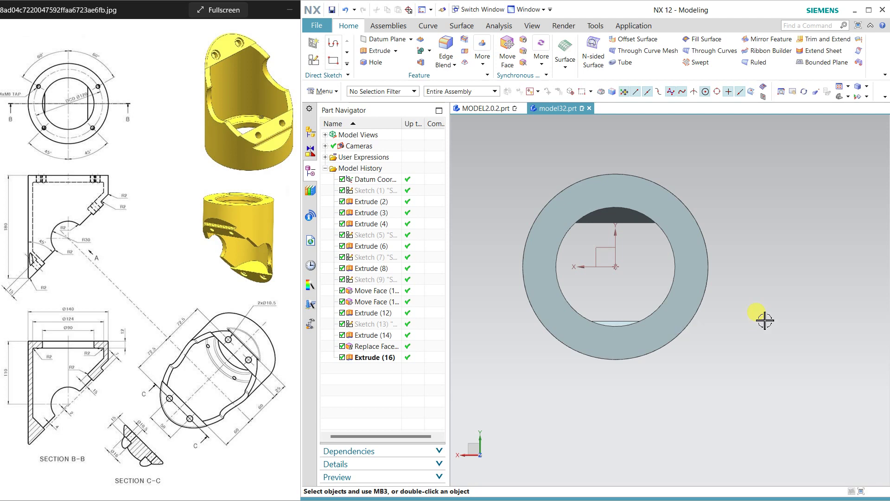
middle_drag(763, 285, 676, 319)
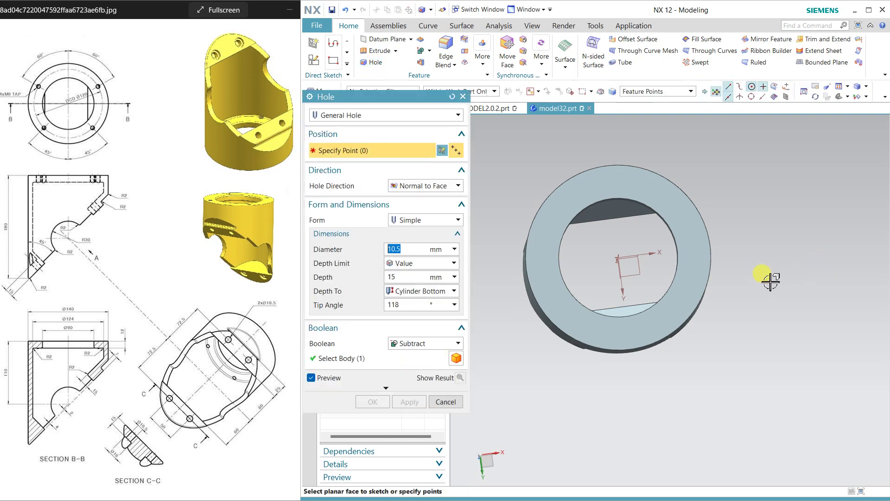
click(674, 199)
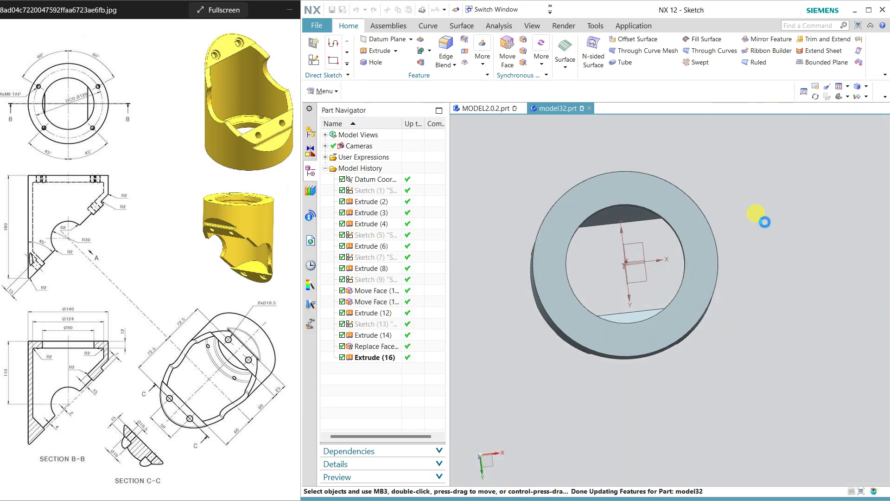
key(Escape)
click(519, 61)
click(739, 259)
click(674, 301)
key(Escape)
scroll(788, 261, up, 1)
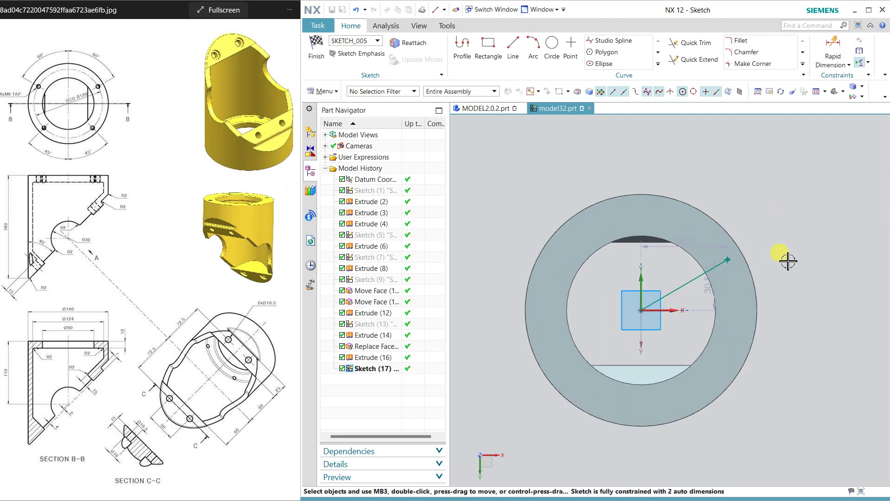
Step: Dimension the angle between the slanted line and the vertical axis as 60°
click(835, 64)
click(829, 111)
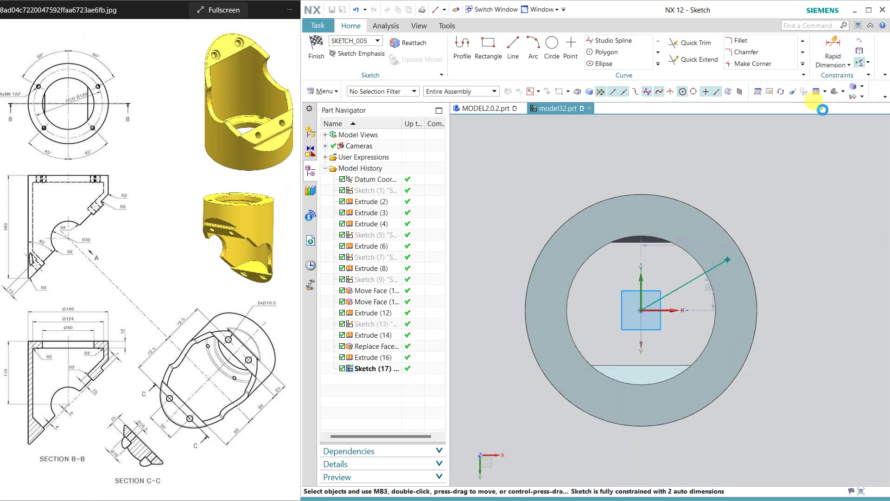
click(646, 276)
click(689, 282)
click(664, 265)
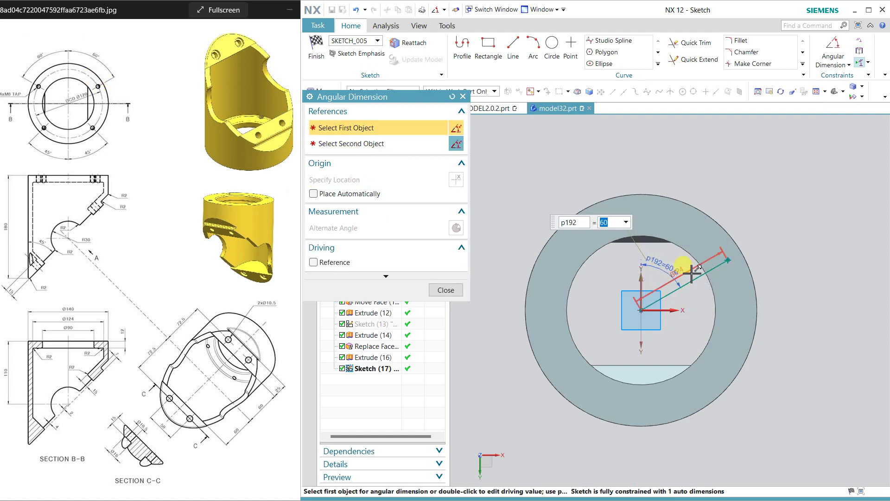
click(441, 290)
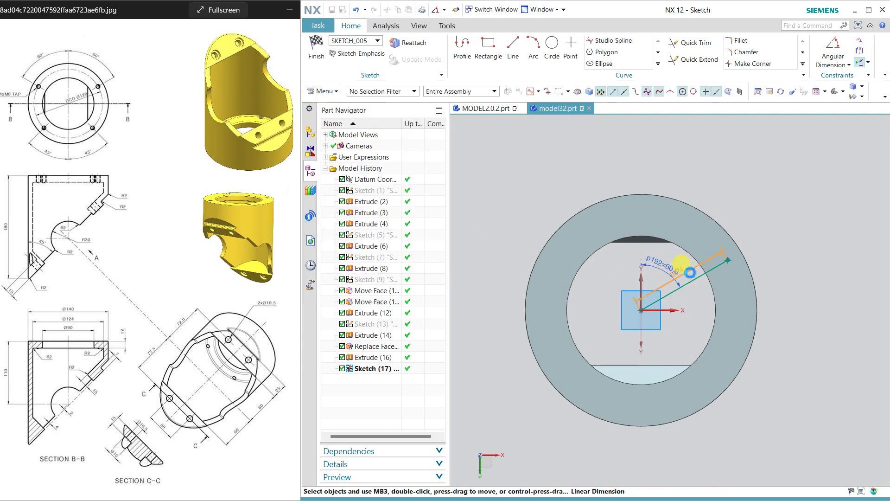
Step: Set the slanted line's length to 60 mm and finish the hole position sketch
double_click(664, 261)
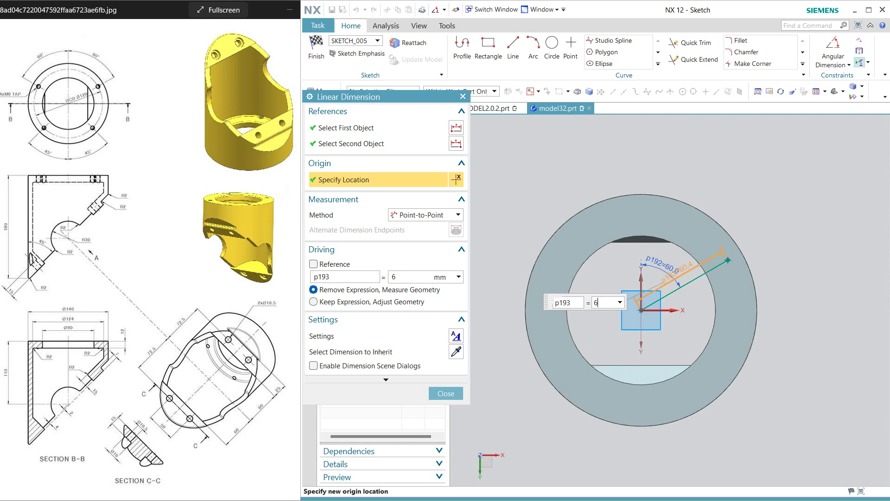
key(Return)
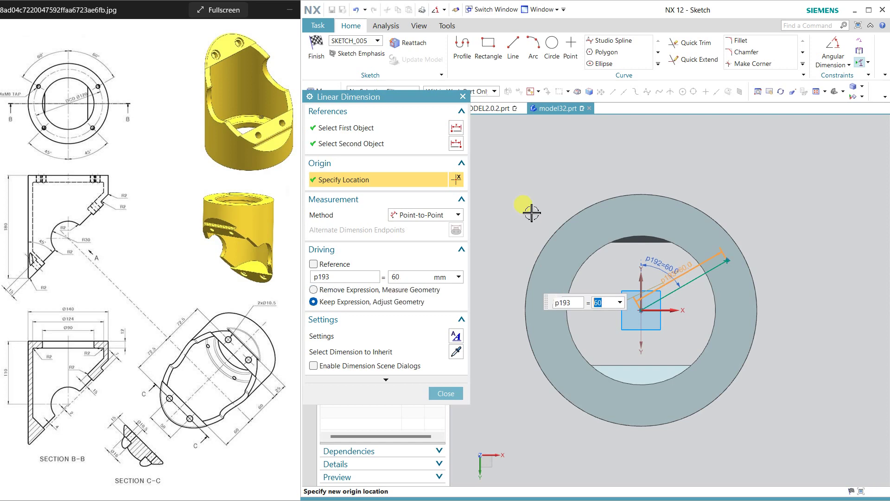
click(445, 393)
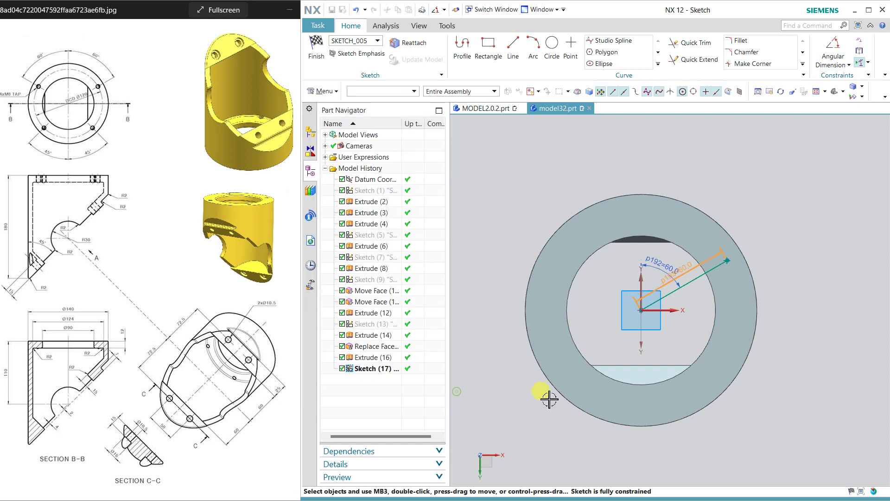
click(320, 53)
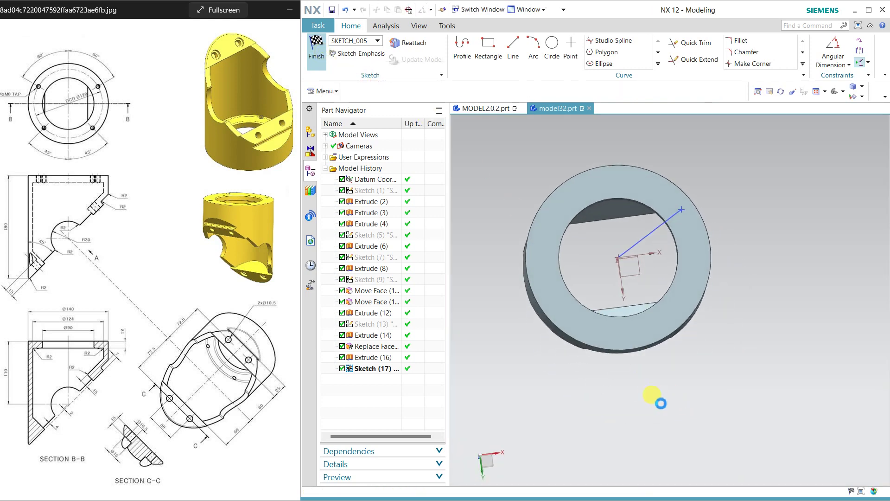
Step: Create the ring-face hole as a threaded M8 x 1.25 hole, 16 mm deep, with a 0° tip angle
middle_click(659, 354)
middle_drag(642, 406, 646, 444)
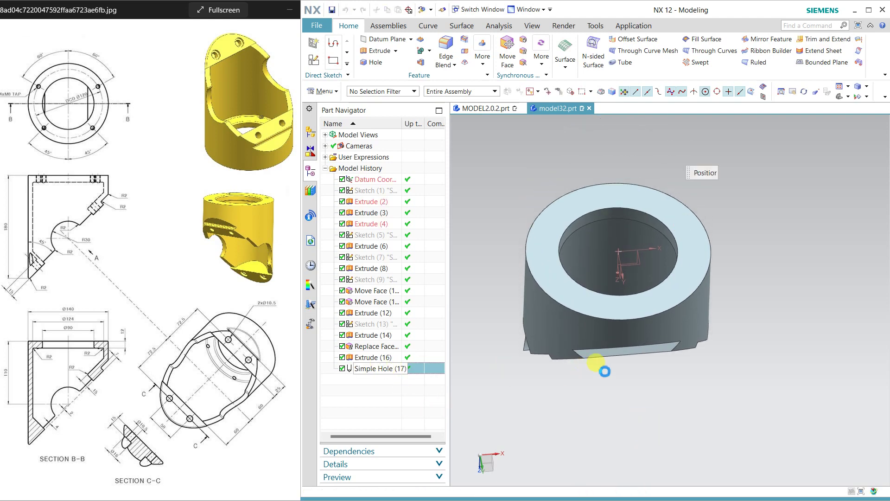
click(354, 115)
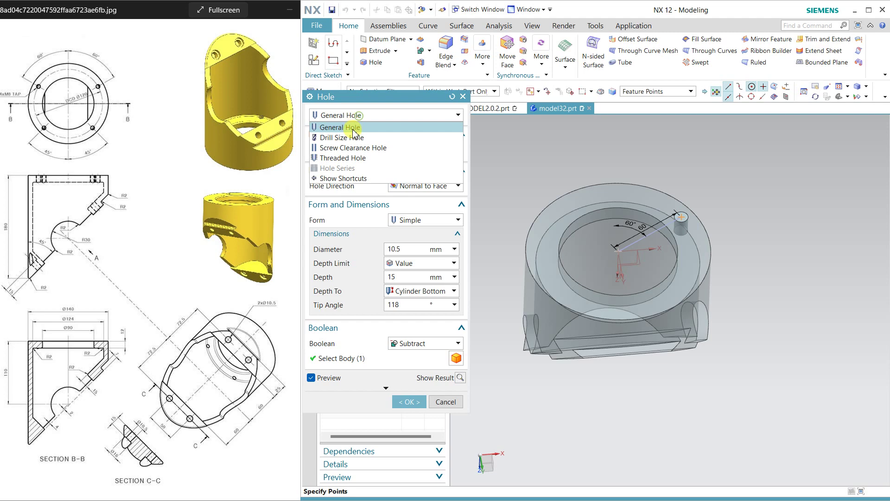
click(352, 158)
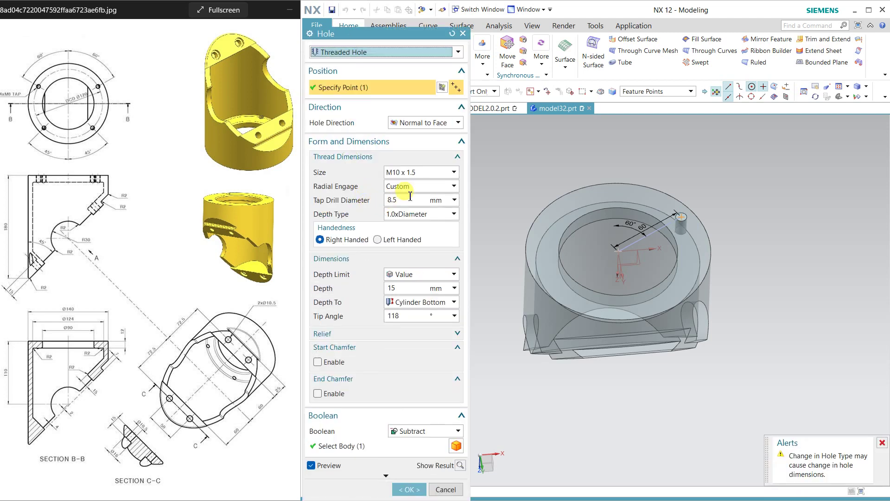
click(408, 172)
scroll(412, 211, up, 1)
click(408, 205)
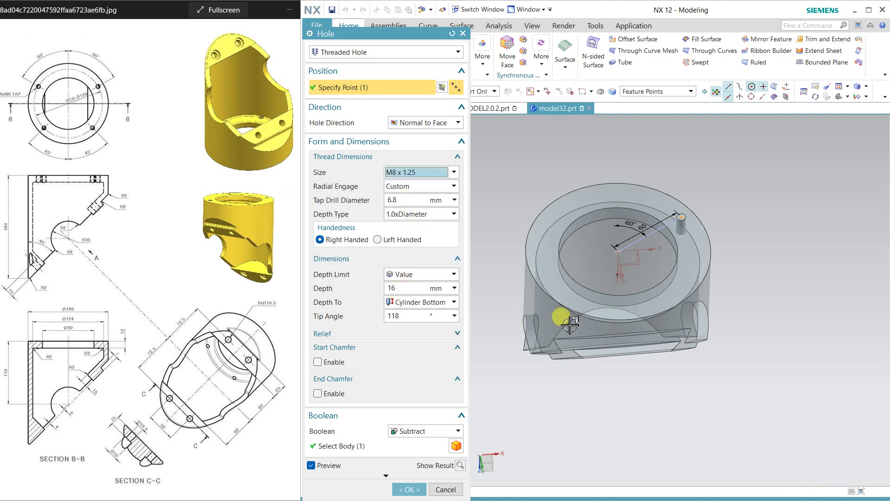
middle_drag(596, 341, 533, 324)
click(394, 317)
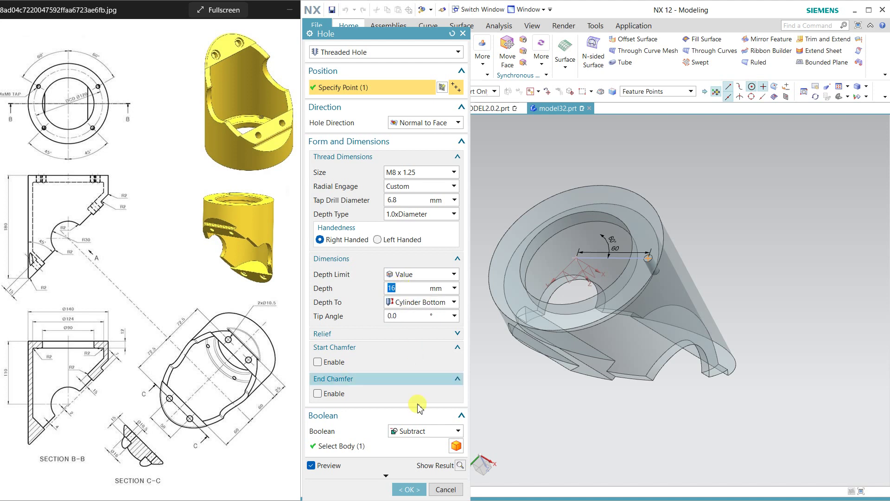
click(409, 489)
Step: Blend the circular edge between the inner wall and the ring floor with a 2 mm radius, and move the blend before the threaded hole in the history
middle_drag(635, 398, 690, 322)
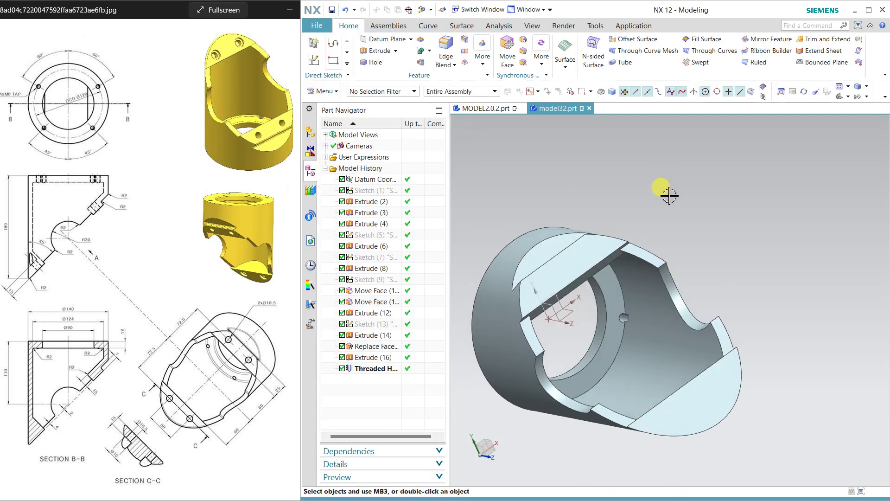
click(621, 345)
click(386, 396)
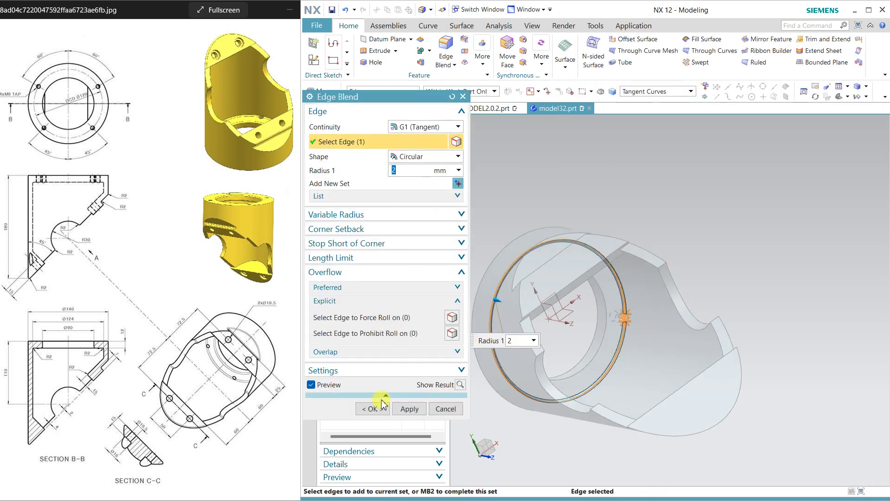
click(373, 409)
drag(377, 385, 374, 369)
middle_drag(552, 452, 536, 483)
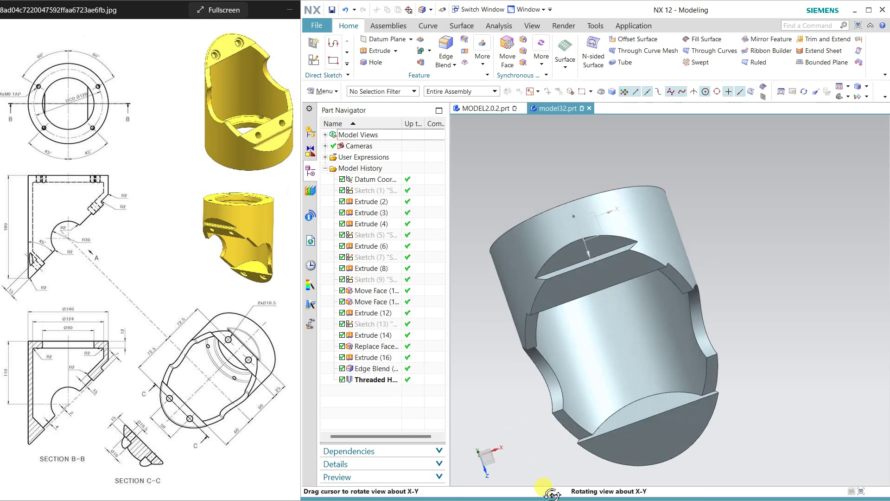
Step: Pattern the threaded hole circularly about the cylinder's axis with a count of 4 over 360°
middle_drag(592, 364, 642, 399)
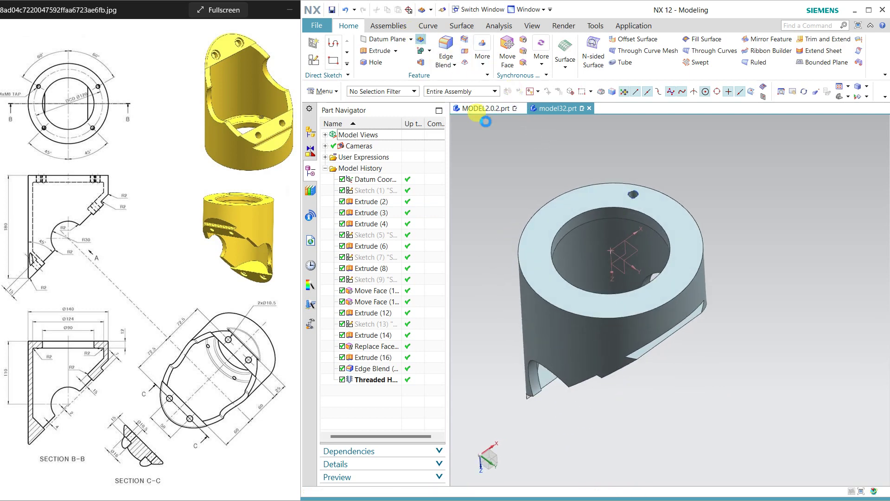
click(631, 195)
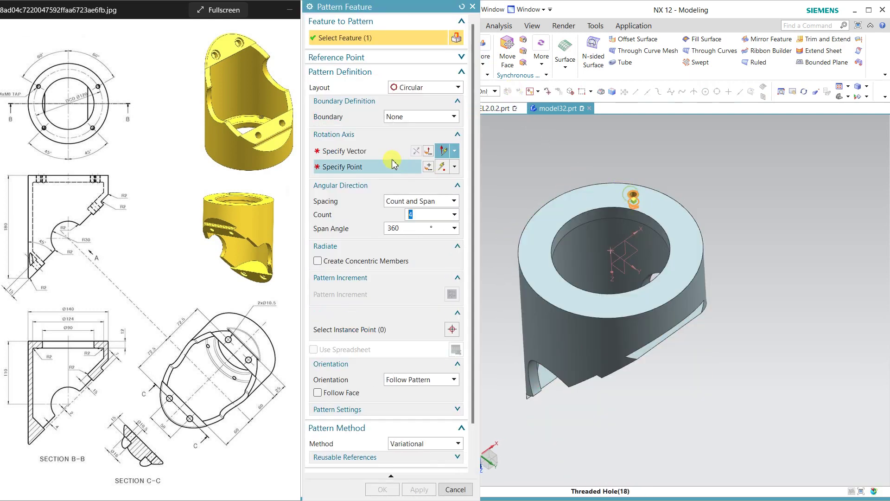
click(610, 262)
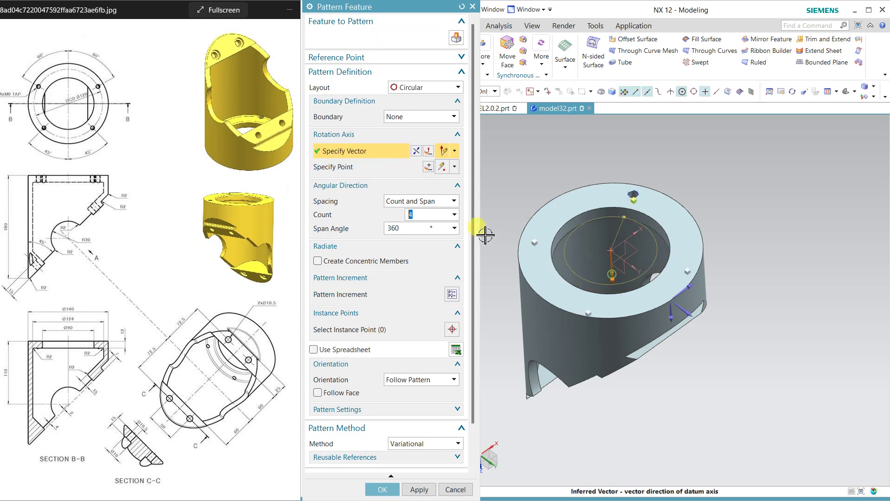
click(382, 489)
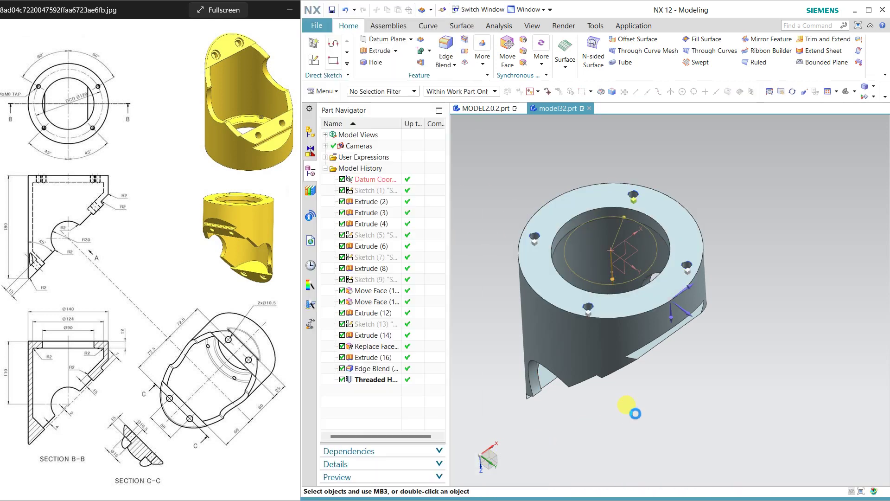
Step: Blend the side cutout corner edges, the lower pad and step edges, and the circular ring opening edges with a 2 mm radius
middle_drag(646, 411, 576, 281)
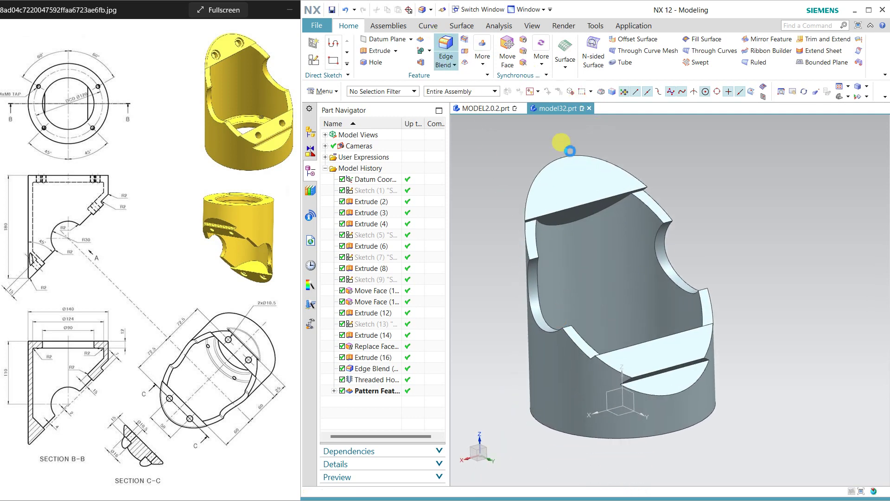
key(b)
click(536, 260)
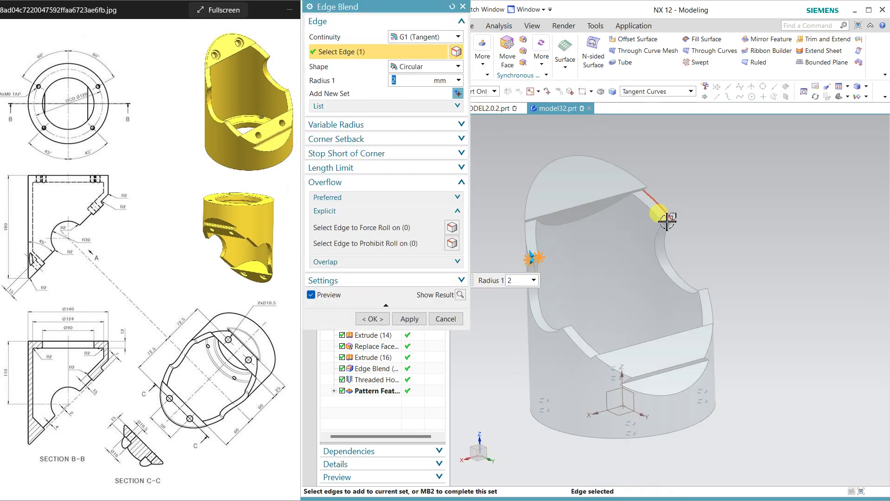
click(670, 223)
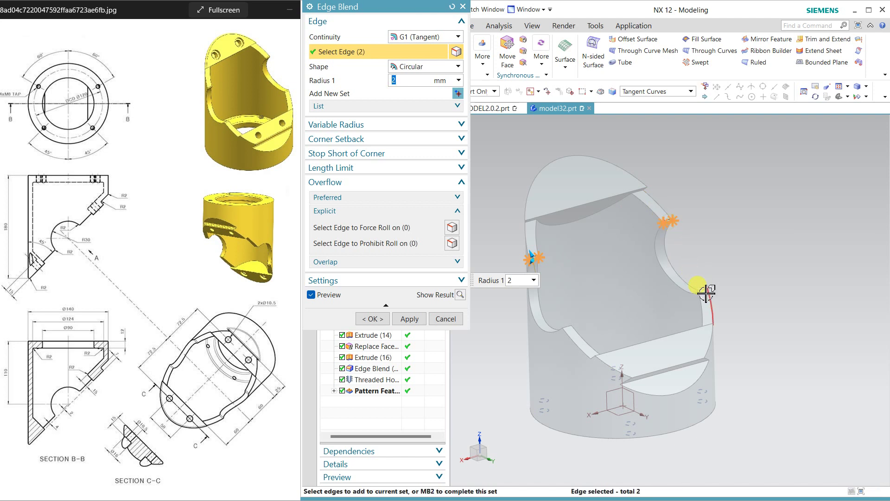
click(705, 292)
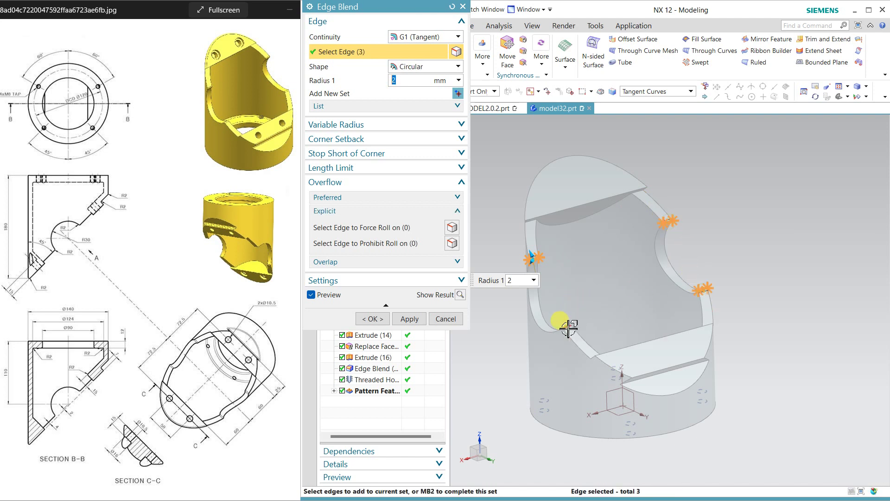
click(642, 384)
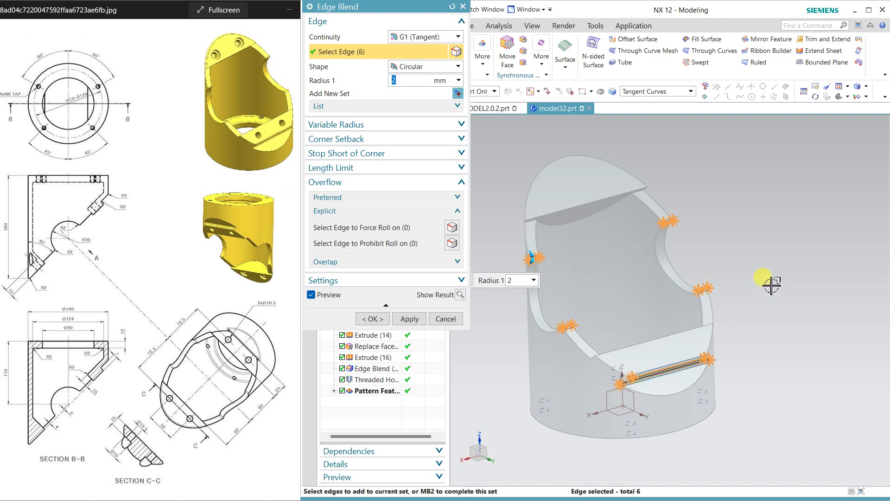
middle_drag(771, 285, 695, 357)
click(686, 356)
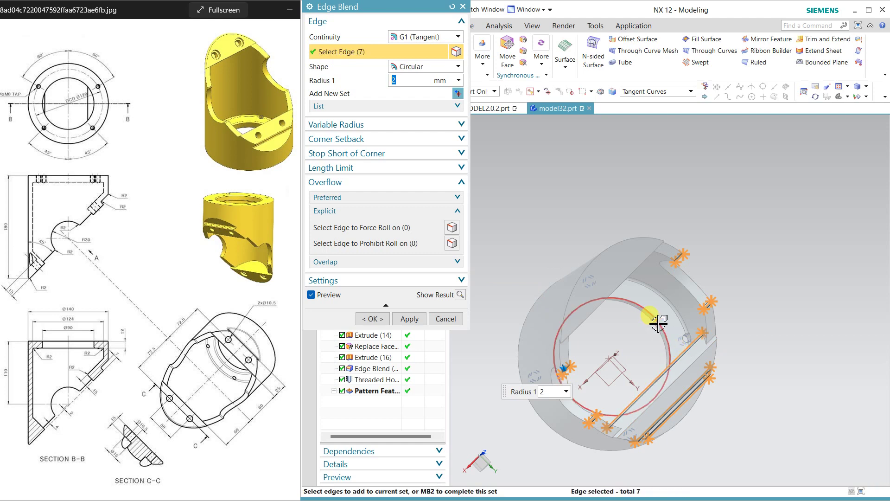
click(371, 318)
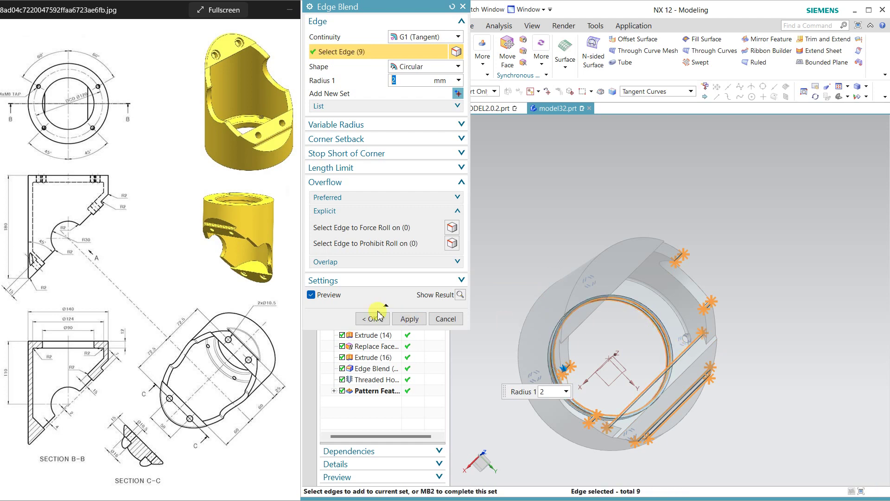
Step: Create a sketch on the upper slanted flat face, specifying a horizontal reference and reversing the plane direction
middle_drag(747, 329, 727, 301)
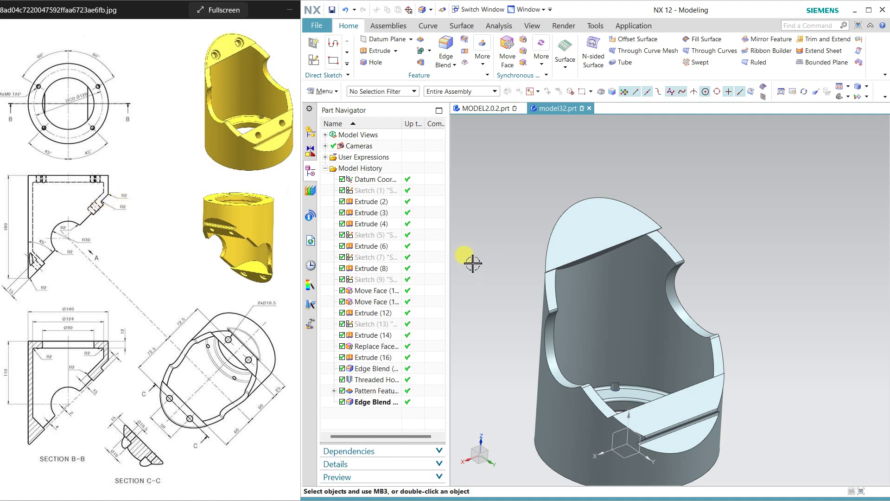
shift+middle_drag(486, 269, 480, 223)
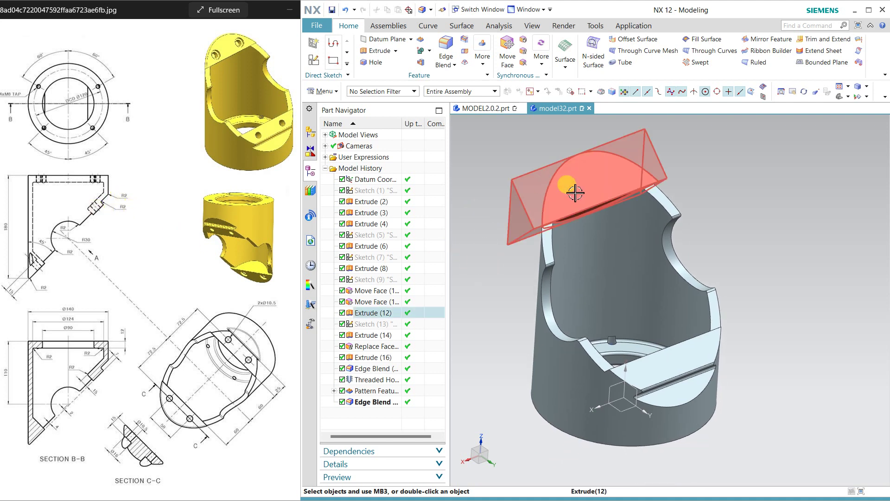
click(320, 66)
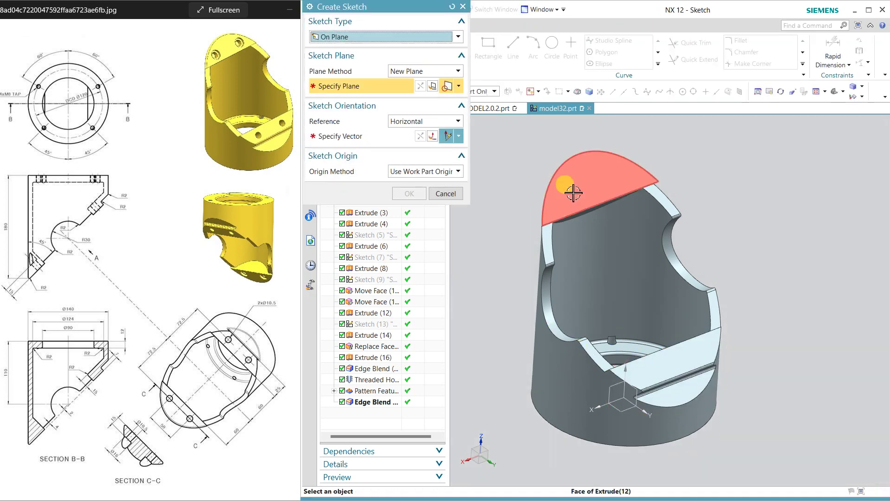
click(573, 191)
mouse_move(747, 231)
middle_down()
mouse_move(705, 198)
mouse_move(699, 231)
middle_up()
click(668, 314)
click(420, 87)
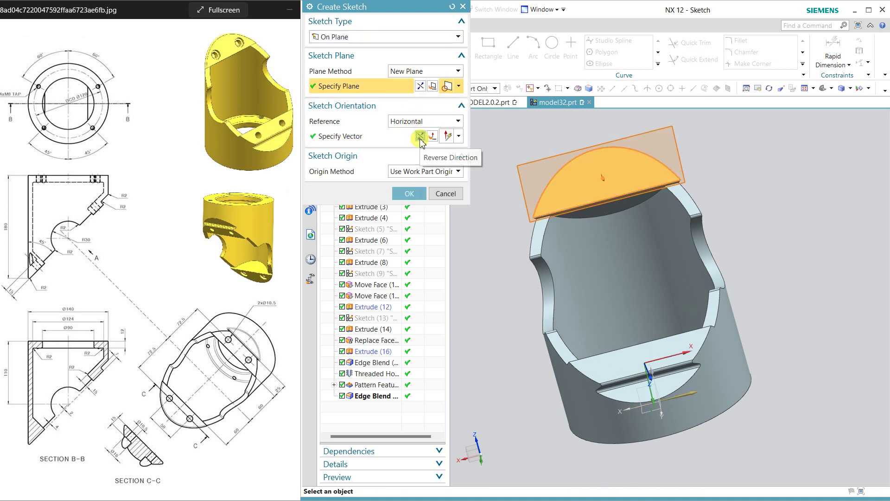
click(410, 193)
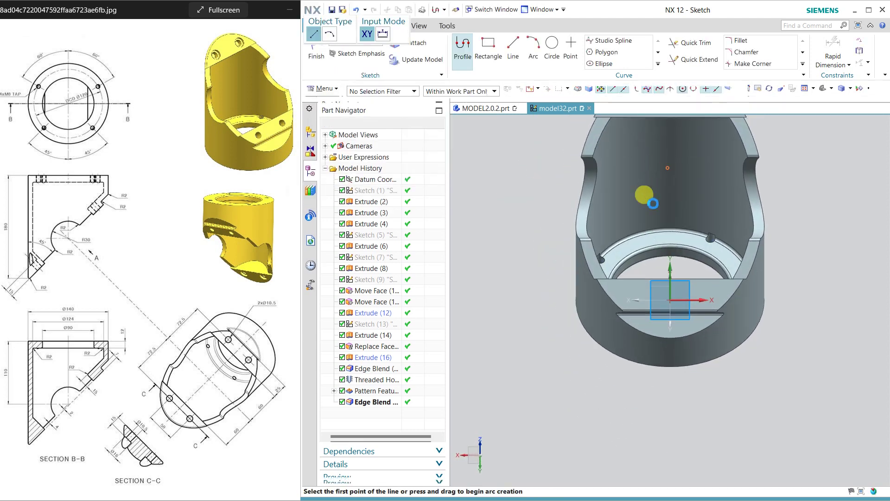
Step: Place two sketch points side by side on the upper slanted flat face, one on each side of the vertical centreline
click(571, 46)
click(565, 218)
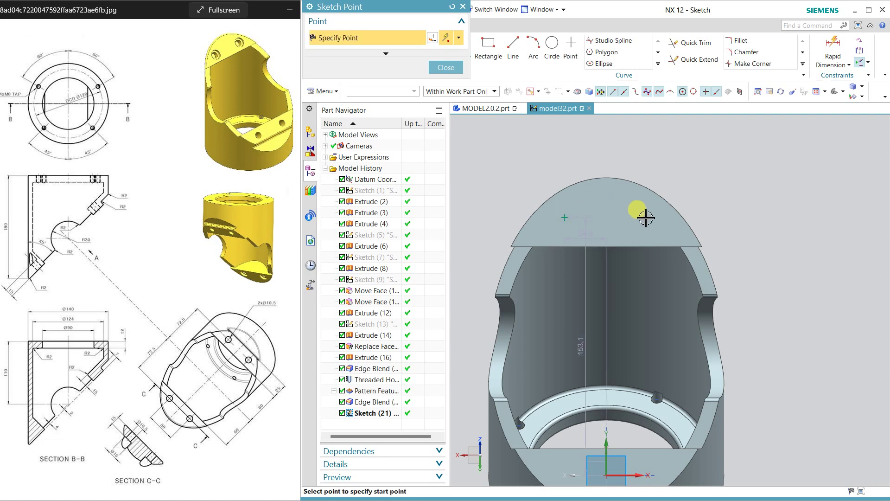
click(643, 217)
key(Escape)
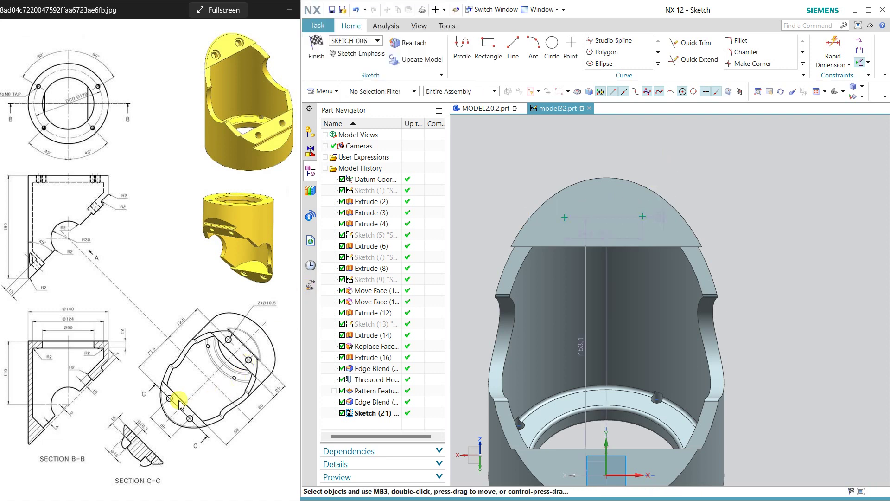
Step: Set the horizontal distance between the two hole points to 50 mm
double_click(605, 227)
text(50)
key(Return)
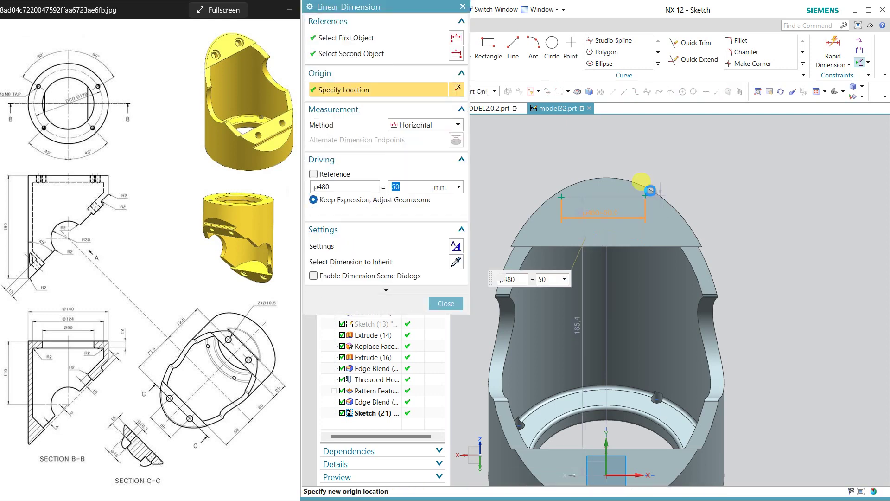
middle_click(700, 167)
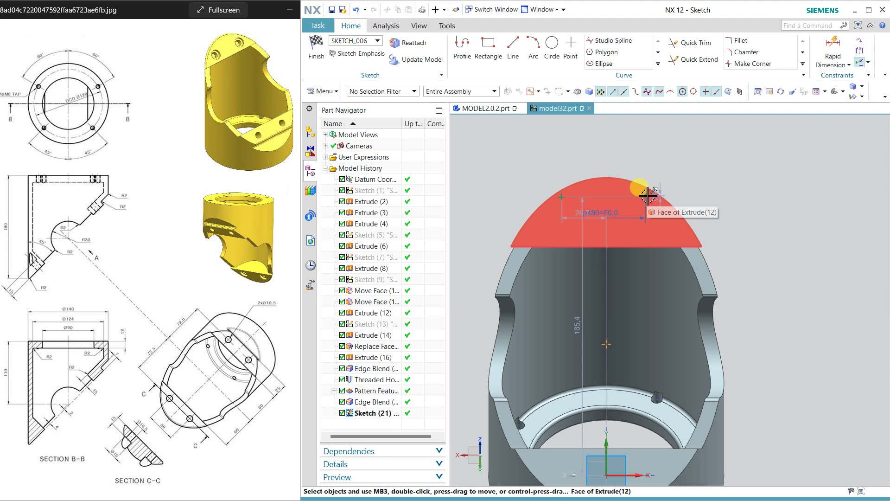
Step: Constrain the two hole points on the upper face to be horizontally aligned with each other
click(647, 195)
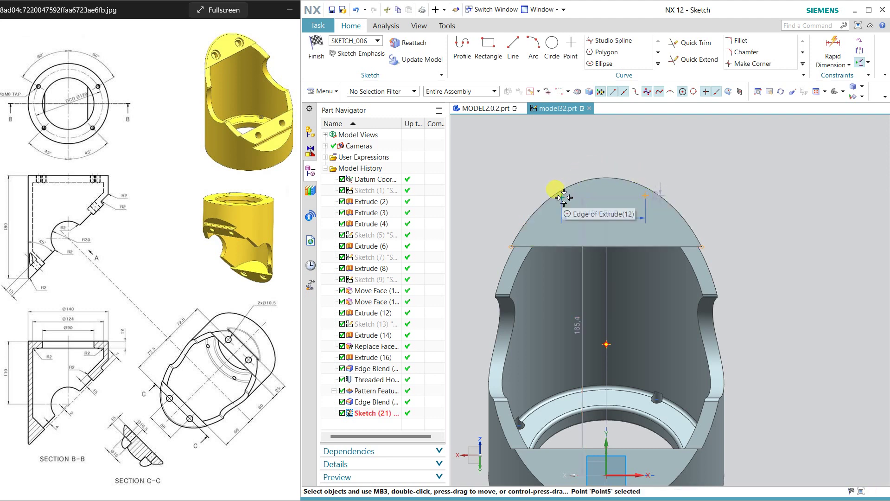
click(562, 197)
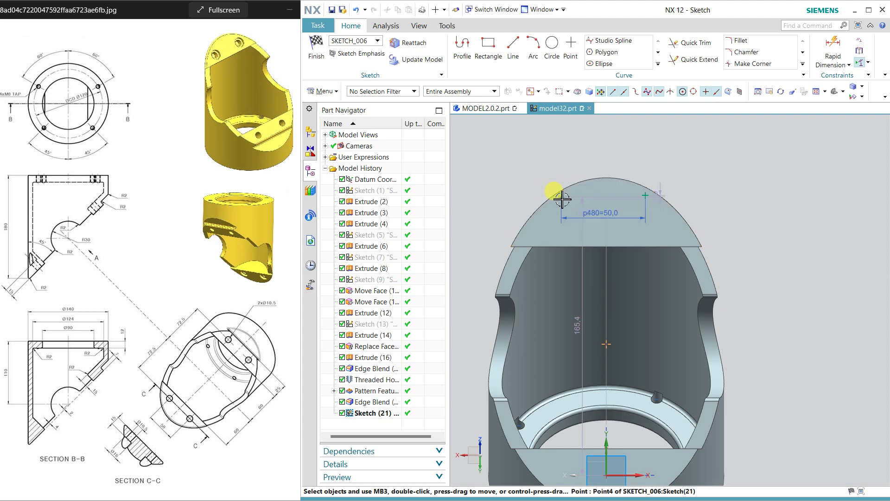
click(562, 196)
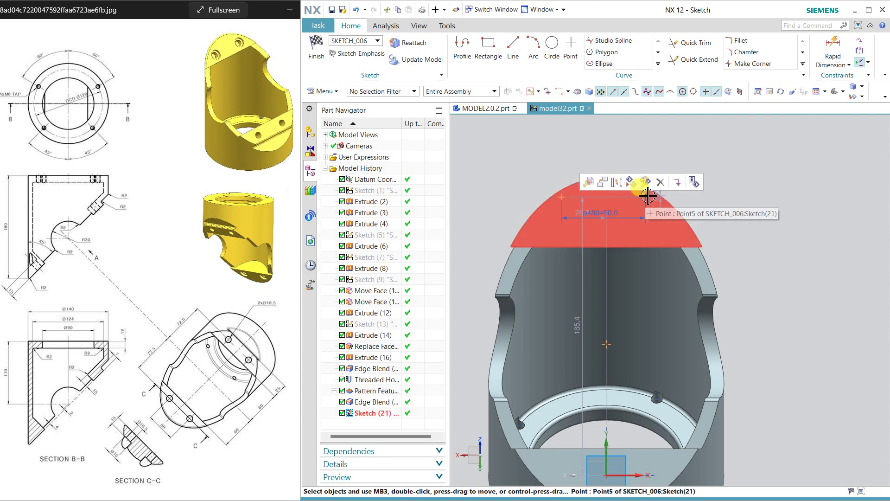
scroll(646, 196, up, 2)
click(645, 196)
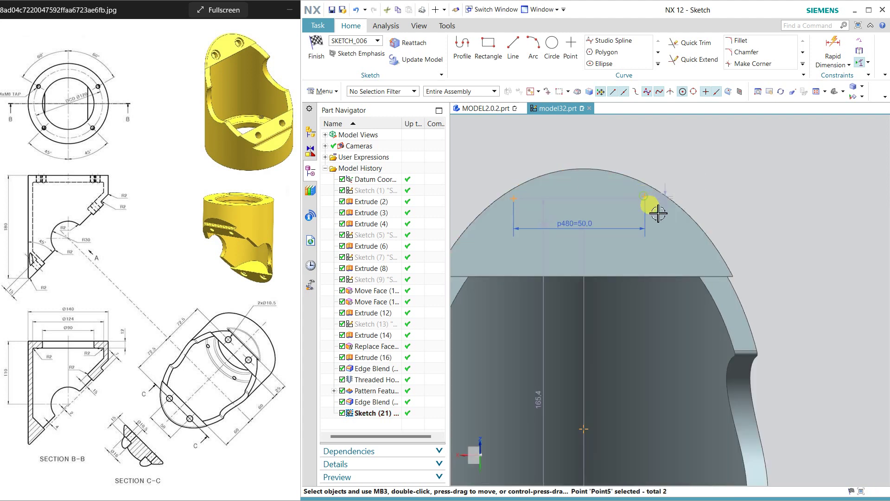
click(752, 181)
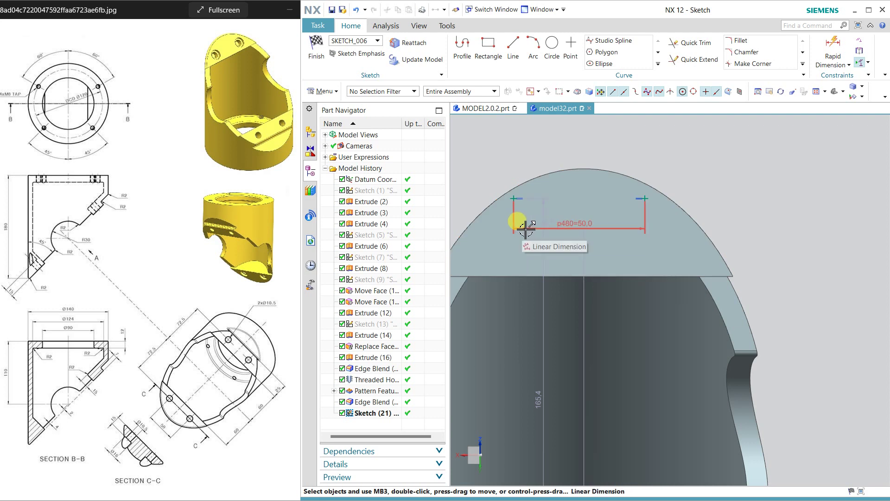
Step: Set the distance from one hole point to the vertical centreline to 25 mm to centre the pair
double_click(579, 223)
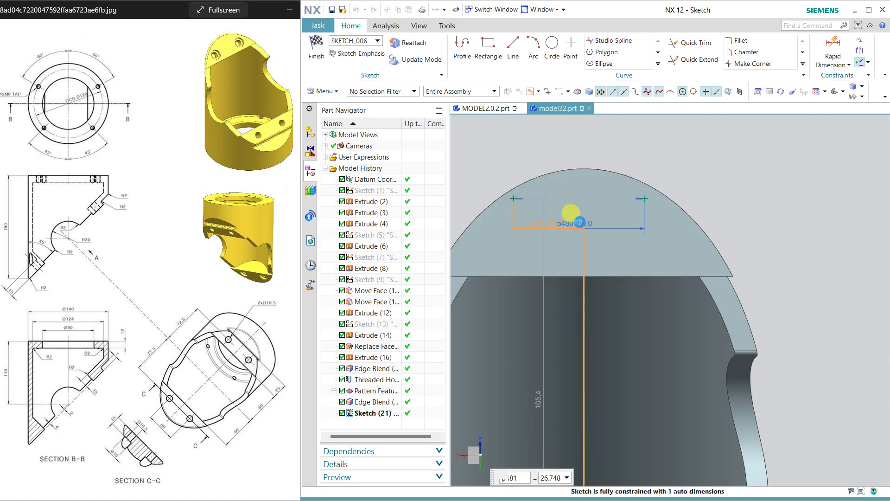
text(25)
key(Return)
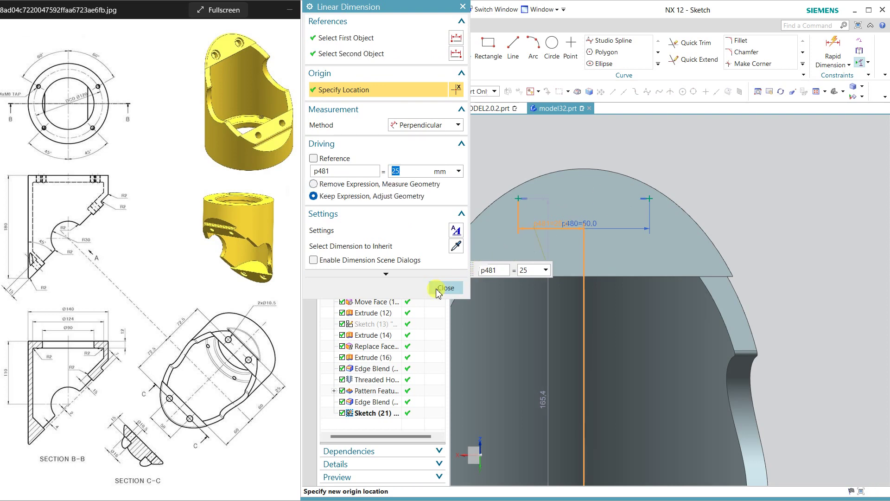
click(445, 287)
Step: Dimension the hole points 12.5 mm from the straight lower edge of the upper flat face and finish the sketch
click(832, 49)
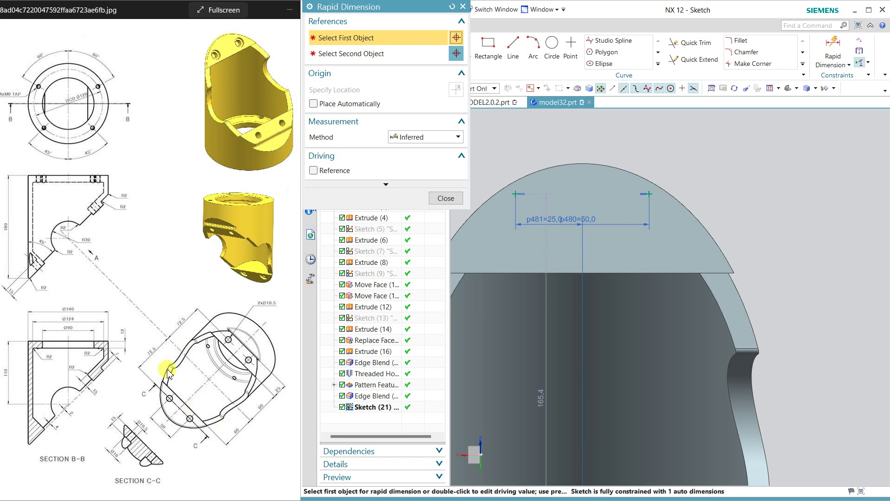
click(628, 273)
click(648, 194)
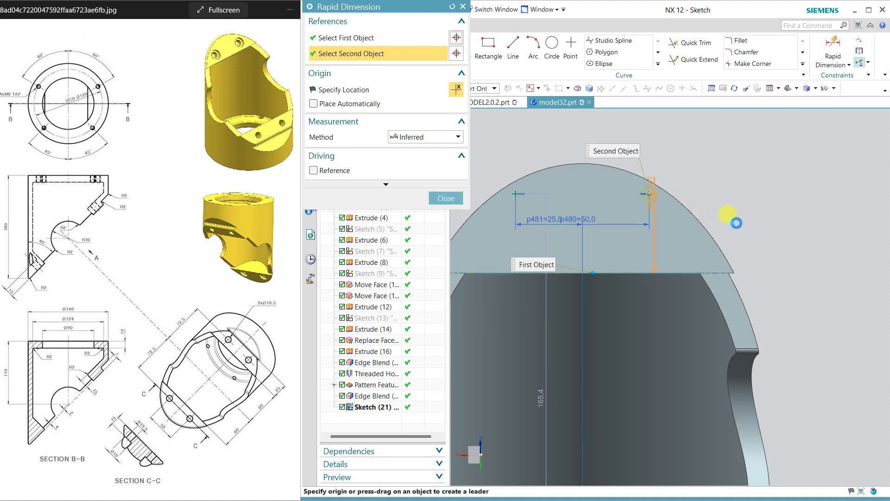
click(758, 217)
text(12)
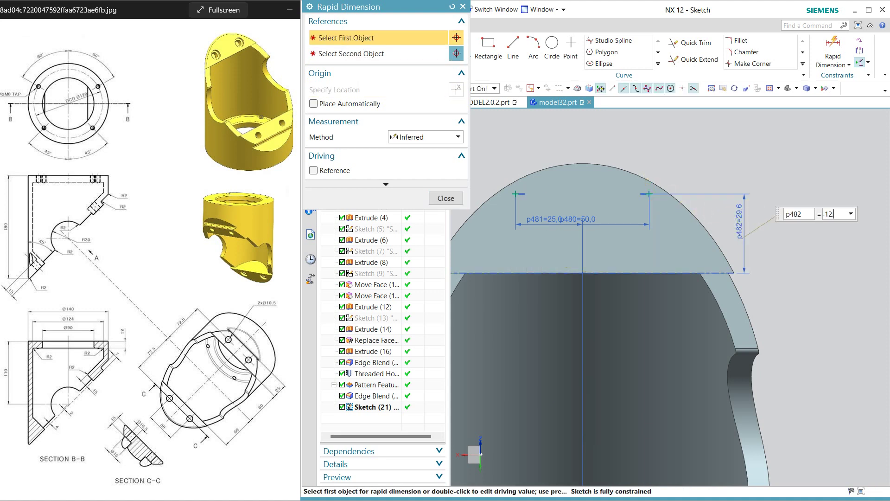
text(.5)
key(Return)
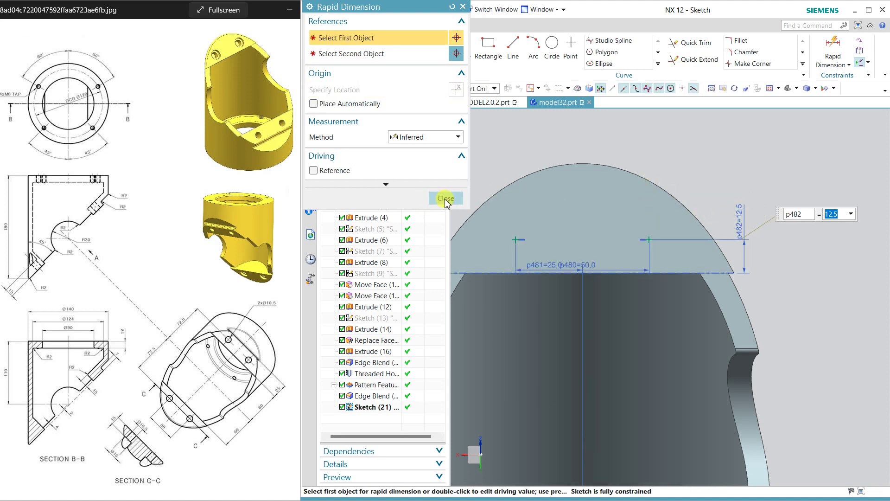
click(445, 199)
scroll(646, 239, down, 5)
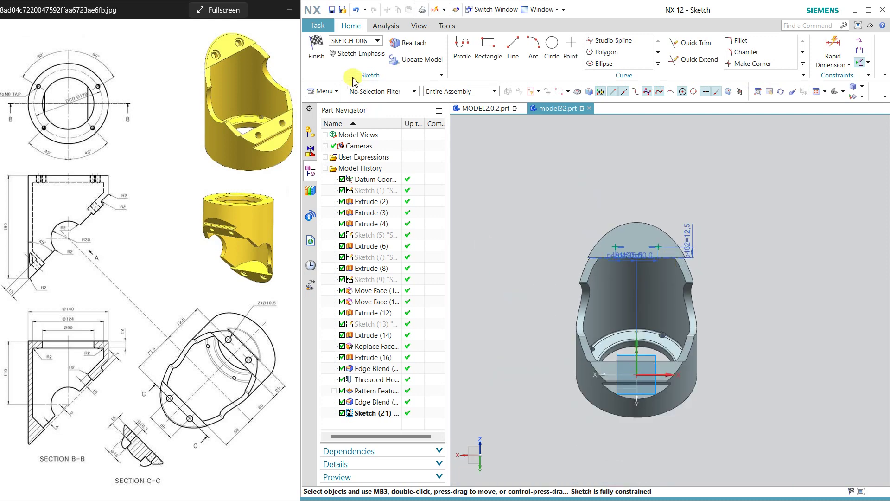
click(316, 46)
Step: Create a sketch on the lower slanted flat face above the step, adjusting the plane direction
middle_drag(502, 259, 517, 250)
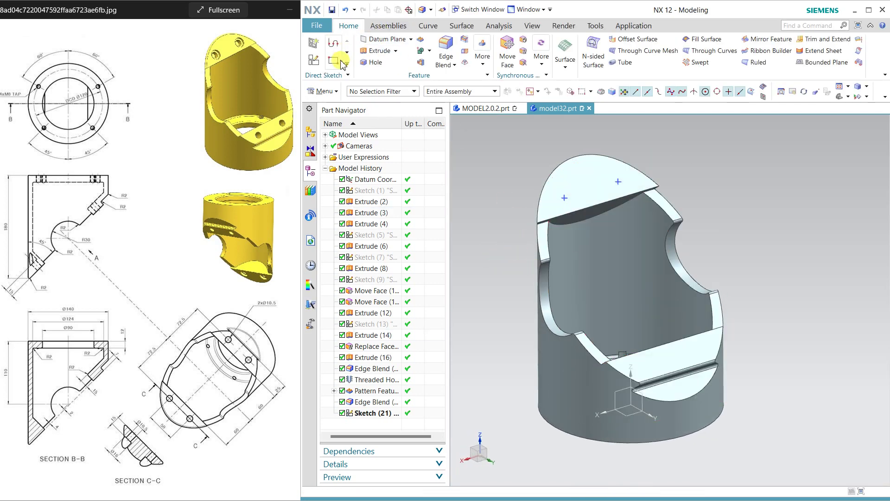
click(314, 61)
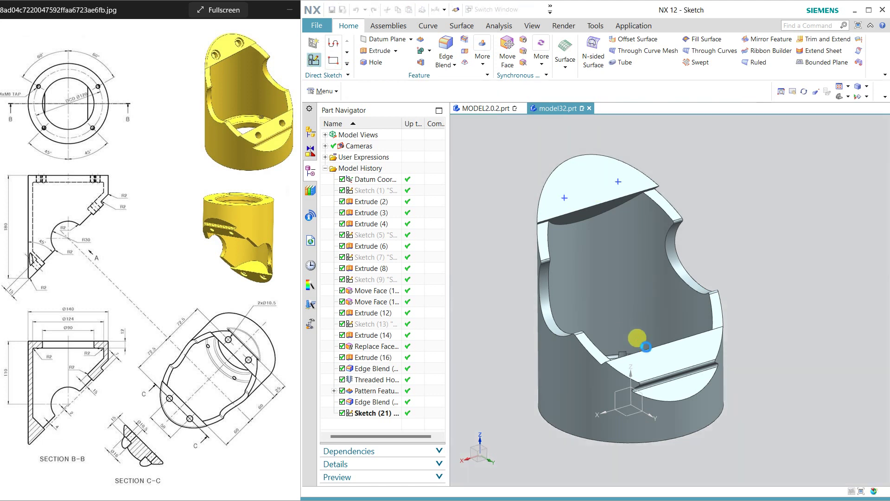
click(684, 352)
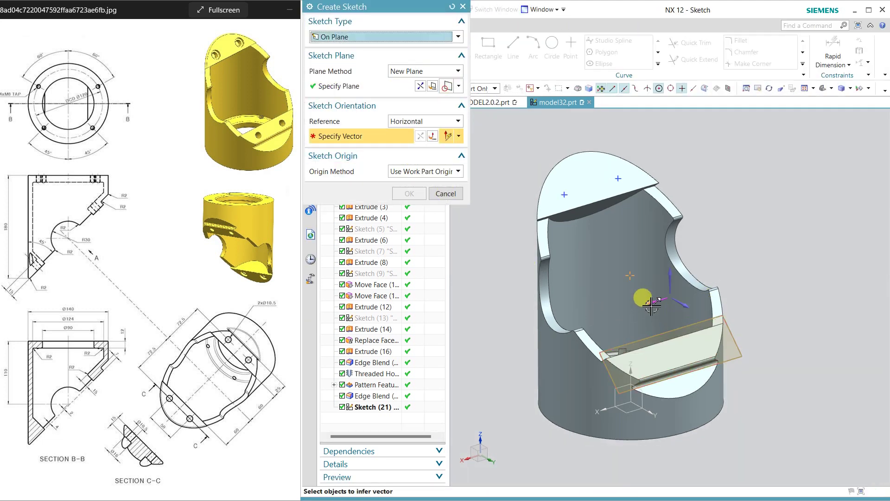
click(424, 85)
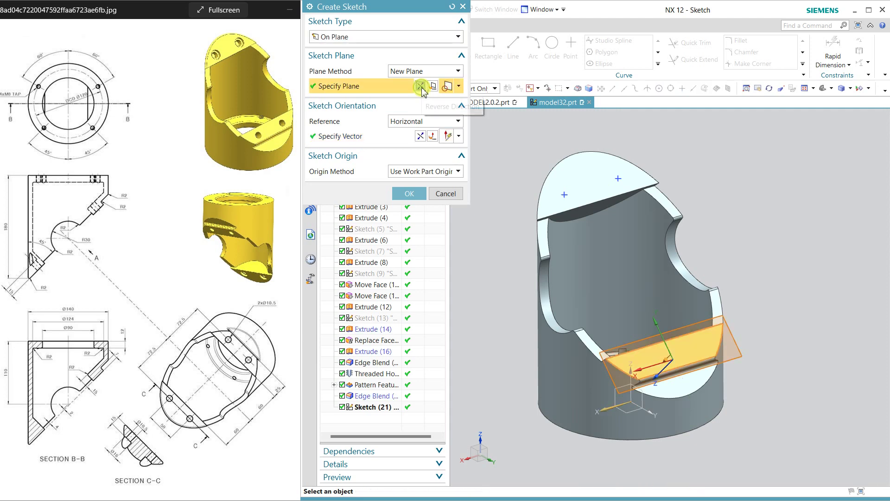
click(423, 90)
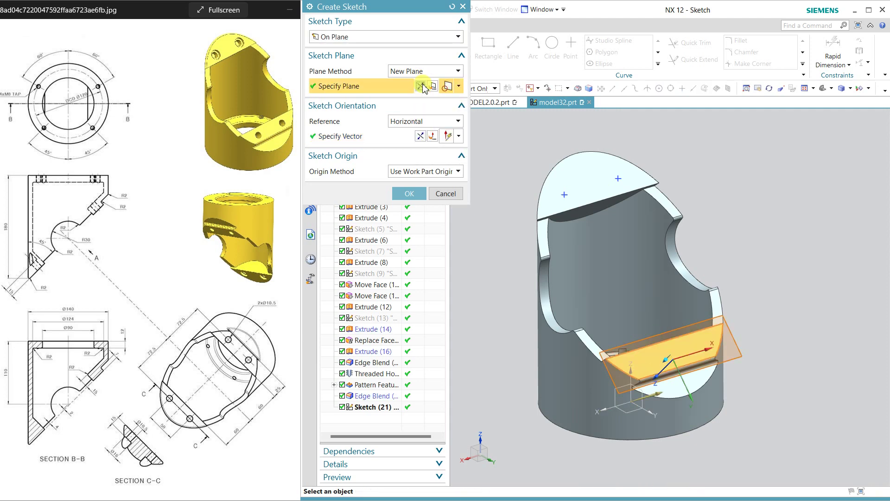
click(409, 194)
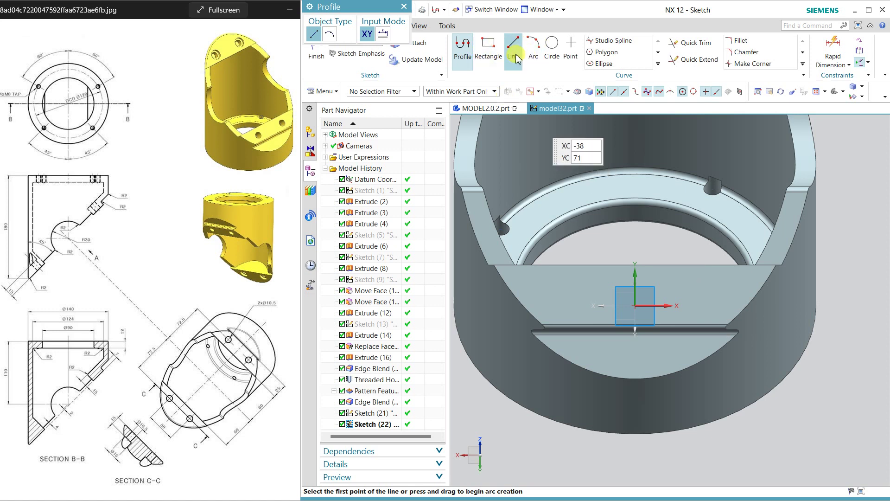
Step: Place two hole points on the lower flat face, about 26 mm either side of the vertical centreline, and constrain them to be horizontally aligned
click(570, 46)
click(568, 288)
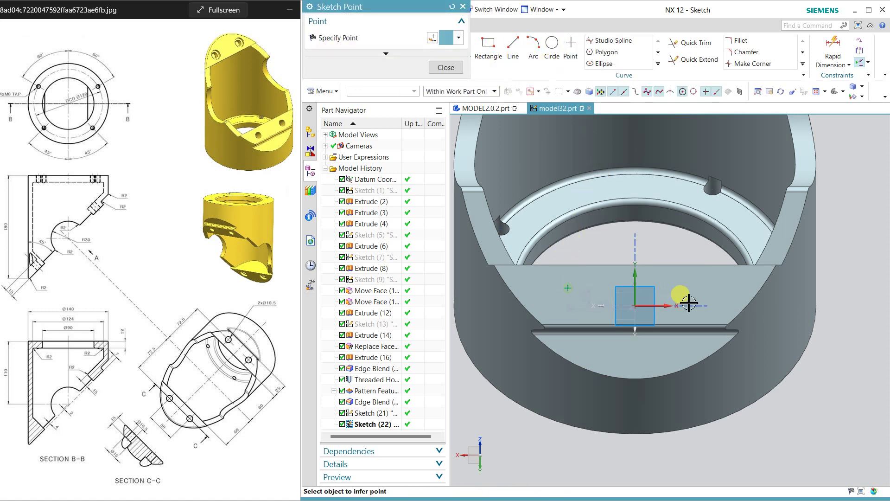
middle_click(706, 288)
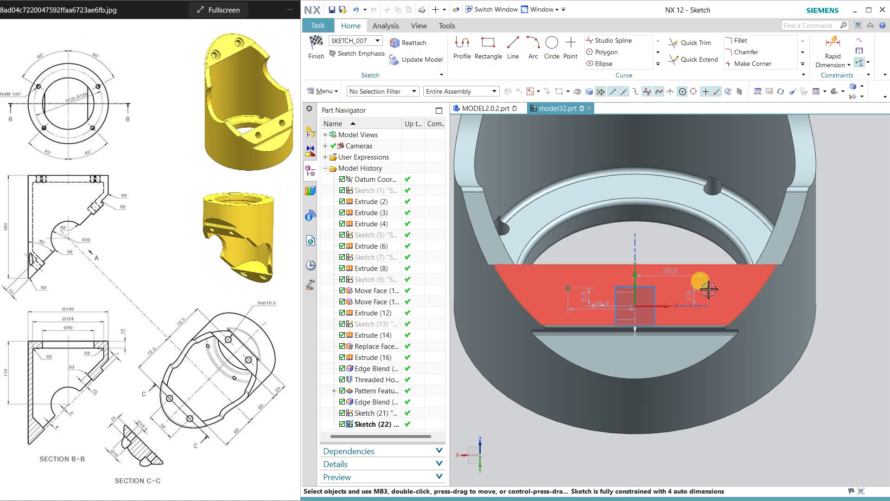
click(685, 287)
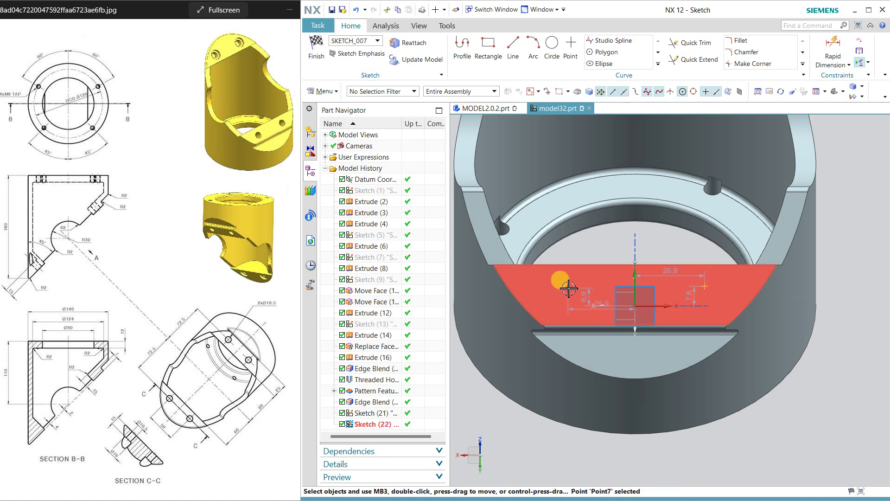
click(568, 290)
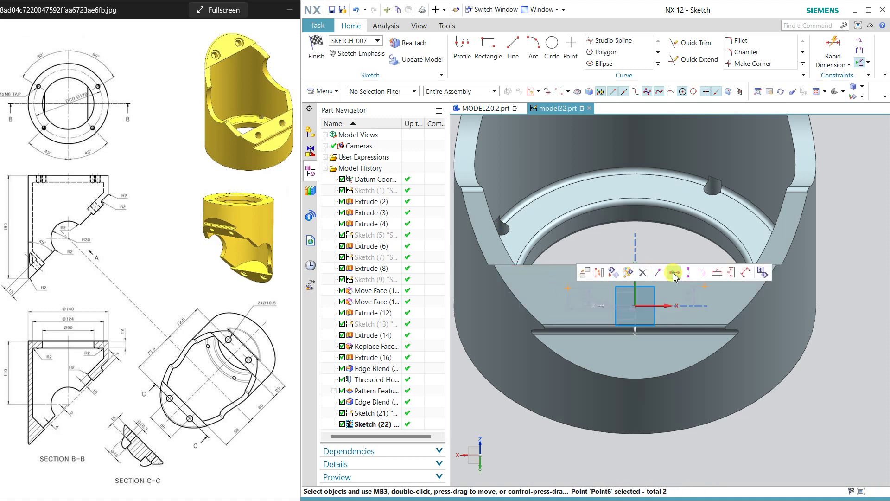
click(674, 273)
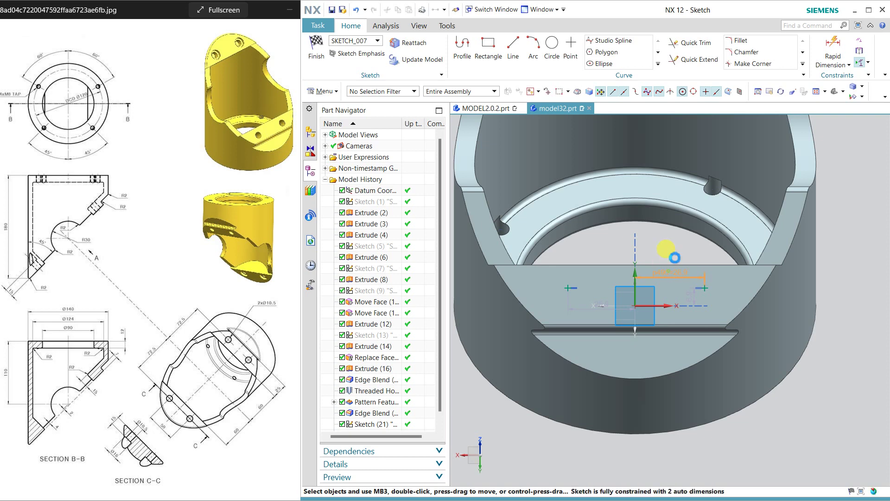
Step: Set the distance from each of the two hole points to the vertical centreline to 25 mm
double_click(671, 276)
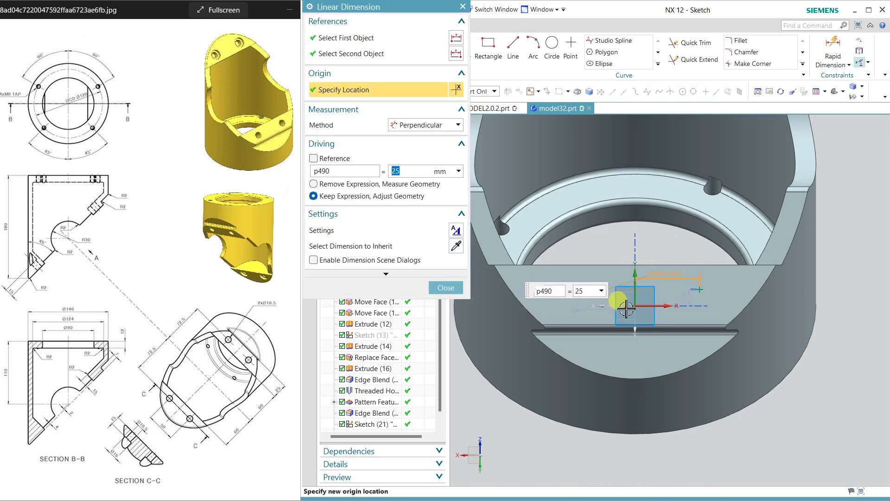
key(Return)
click(610, 313)
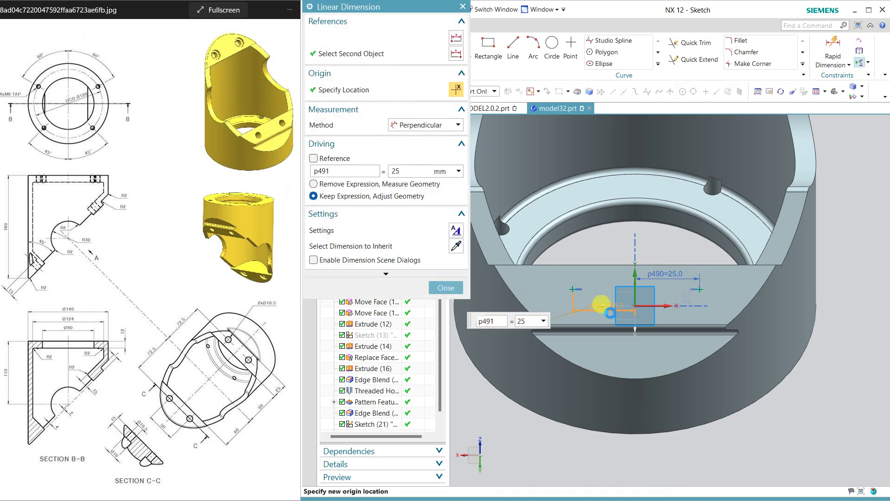
click(446, 287)
Step: Dimension the hole points 12.5 mm from the straight upper edge of the lower flat face and finish the sketch
click(469, 276)
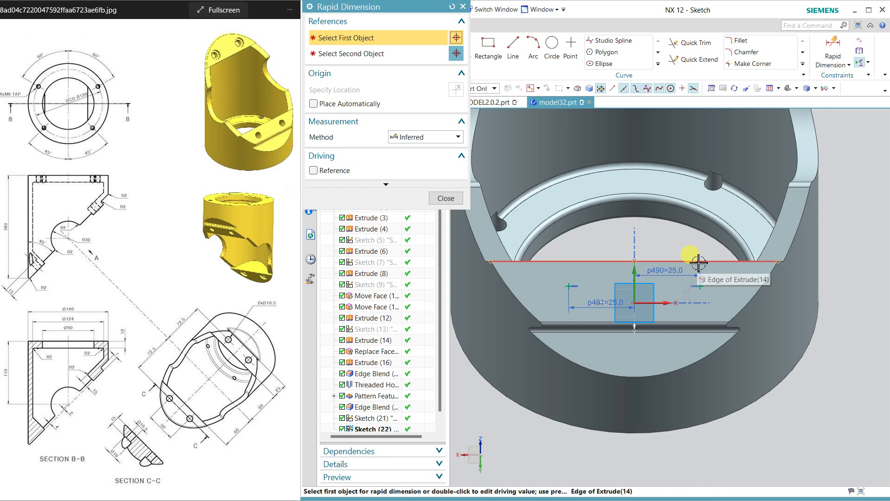
click(698, 263)
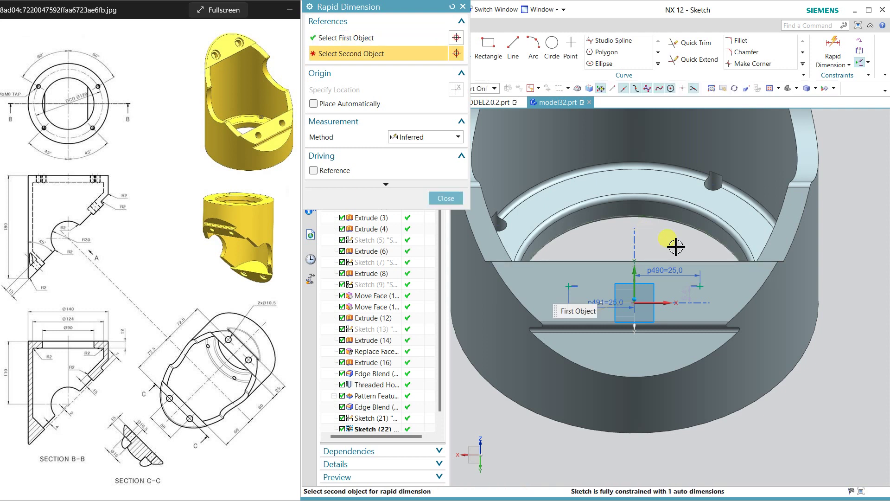
click(360, 38)
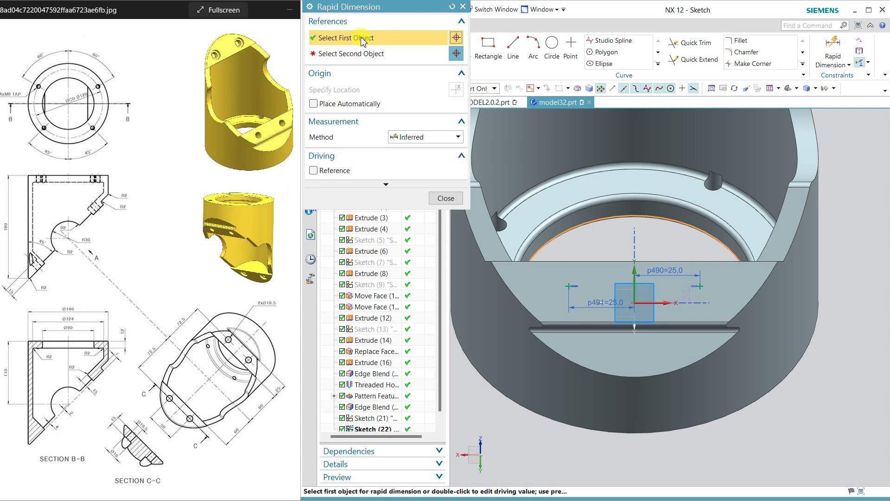
shift+click(681, 227)
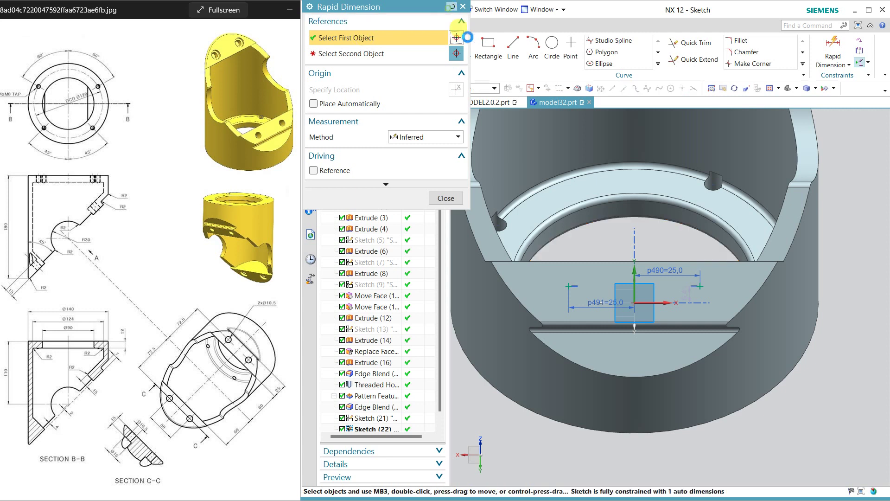
click(689, 265)
click(709, 277)
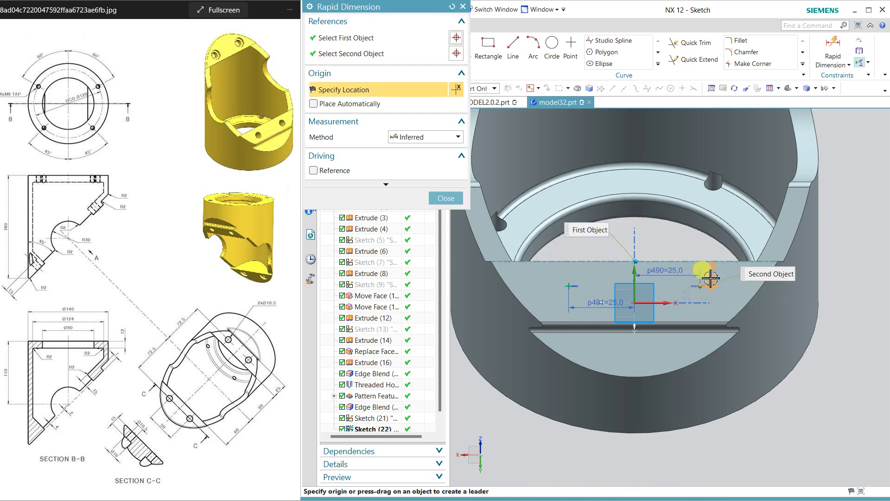
click(711, 249)
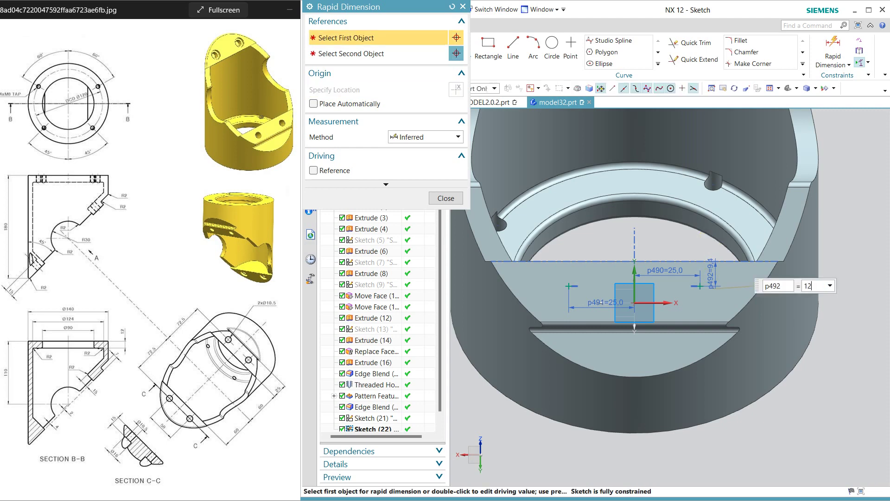
key(Return)
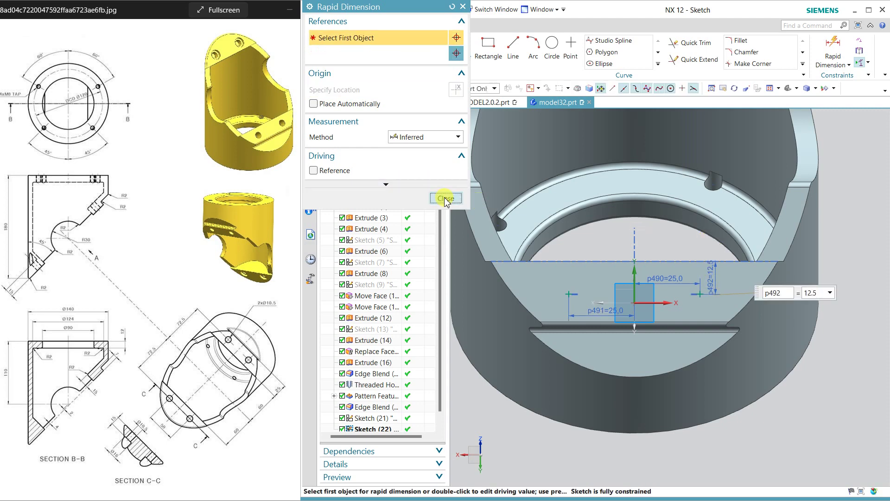
click(446, 198)
click(316, 51)
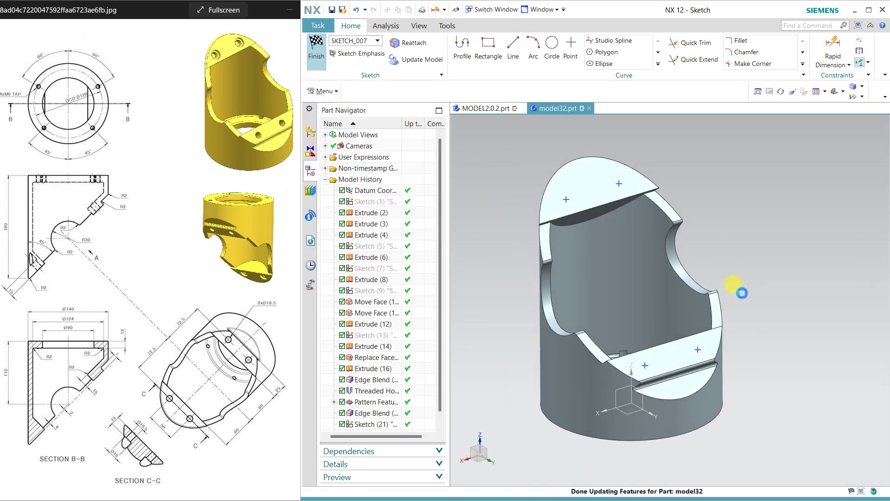
Step: Cut simple holes of 10.5 mm diameter and 15 mm depth at the two points on the lower flat face
click(376, 63)
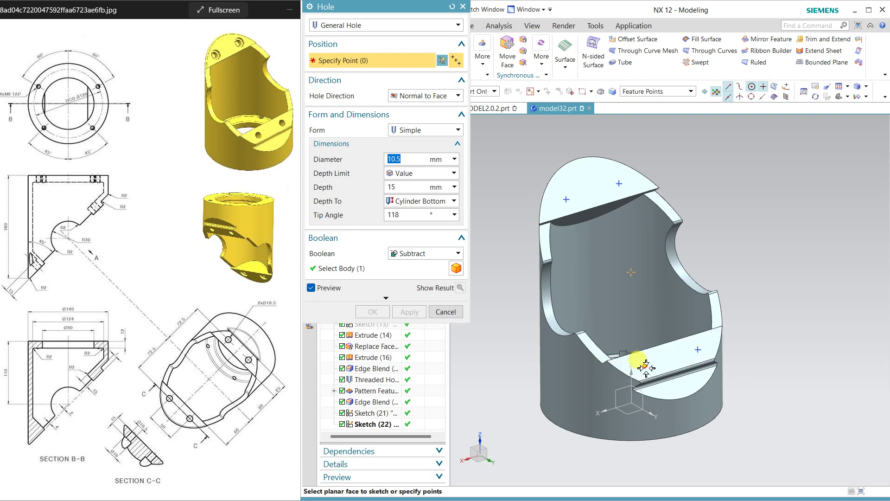
click(644, 365)
click(700, 351)
click(402, 312)
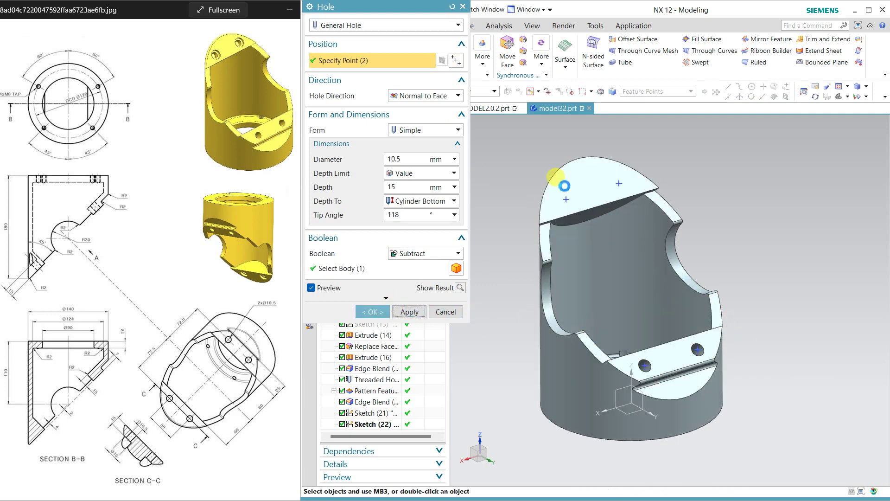
Step: Cut counterbored holes at the two upper-face points: 16 mm counterbore diameter, 4 mm counterbore depth, 10.5 mm diameter, 15 mm depth
click(420, 130)
click(420, 143)
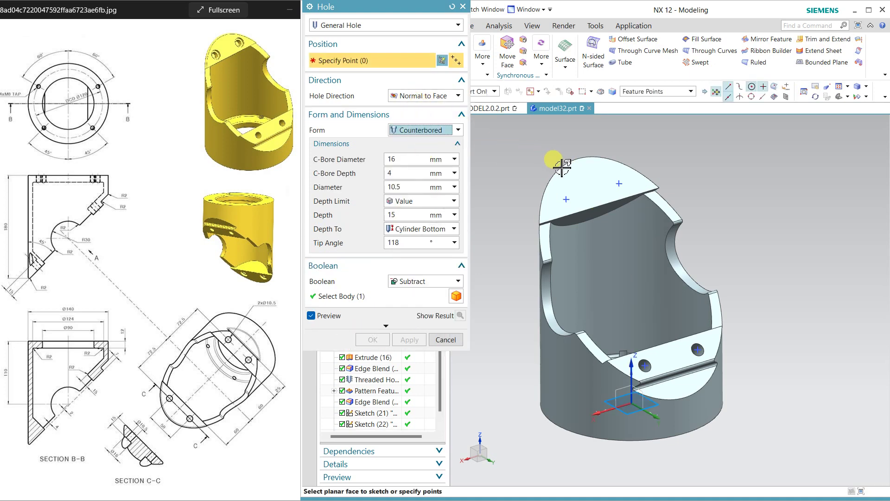
scroll(562, 167, up, 2)
click(569, 208)
click(633, 188)
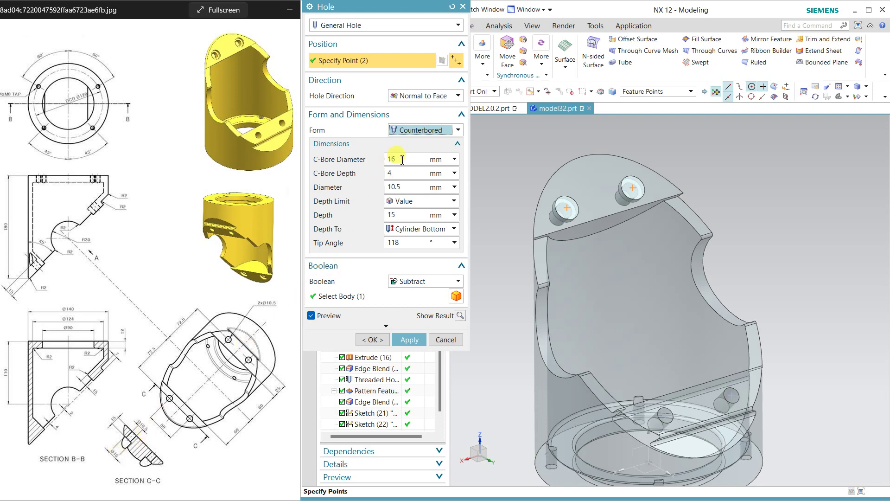
click(385, 340)
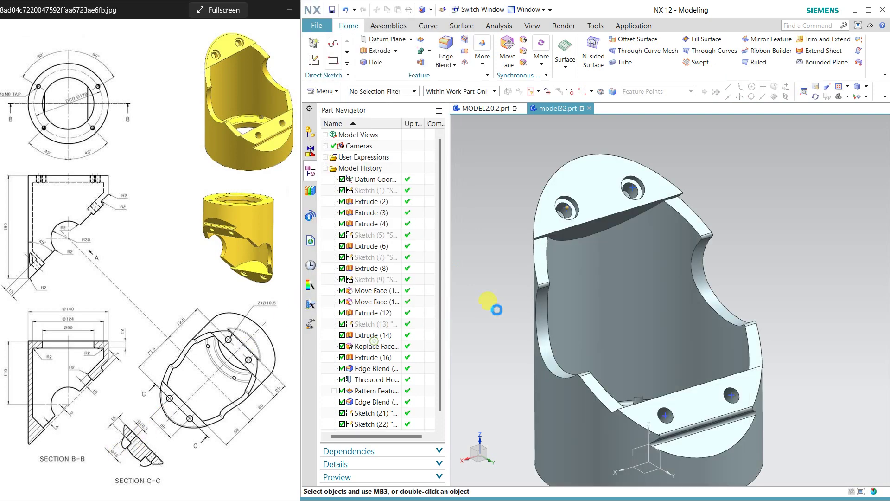
mouse_move(771, 261)
middle_down()
mouse_move(782, 213)
mouse_move(767, 252)
mouse_move(789, 260)
mouse_move(766, 255)
middle_up()
click(868, 10)
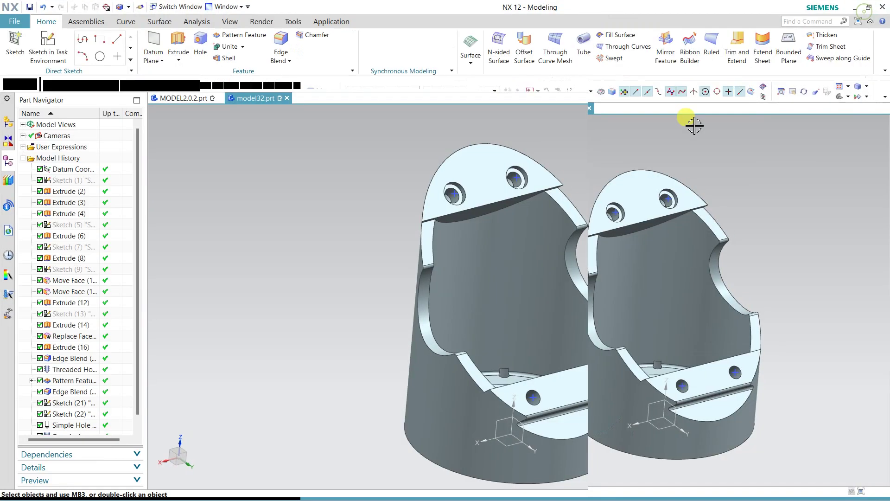
middle_drag(556, 234, 658, 238)
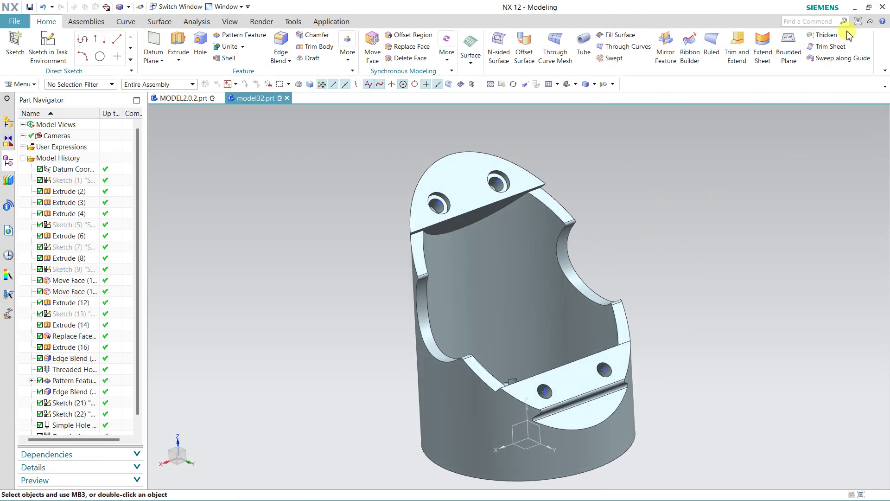
click(868, 10)
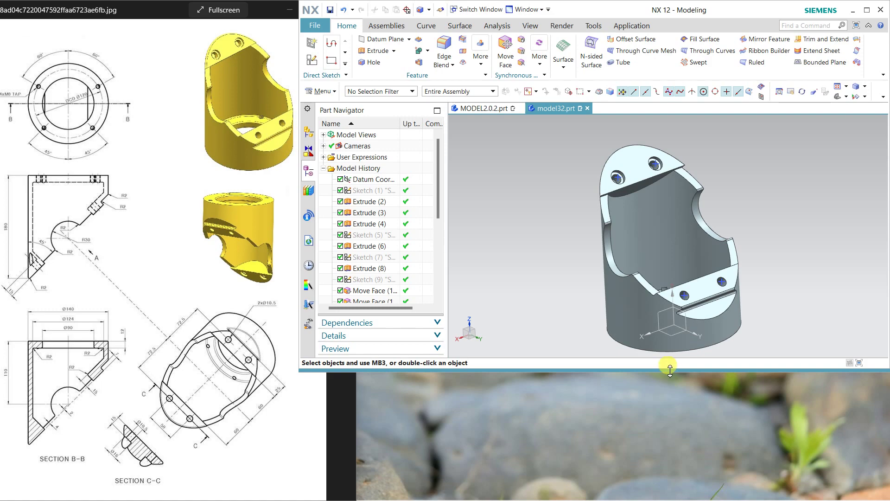